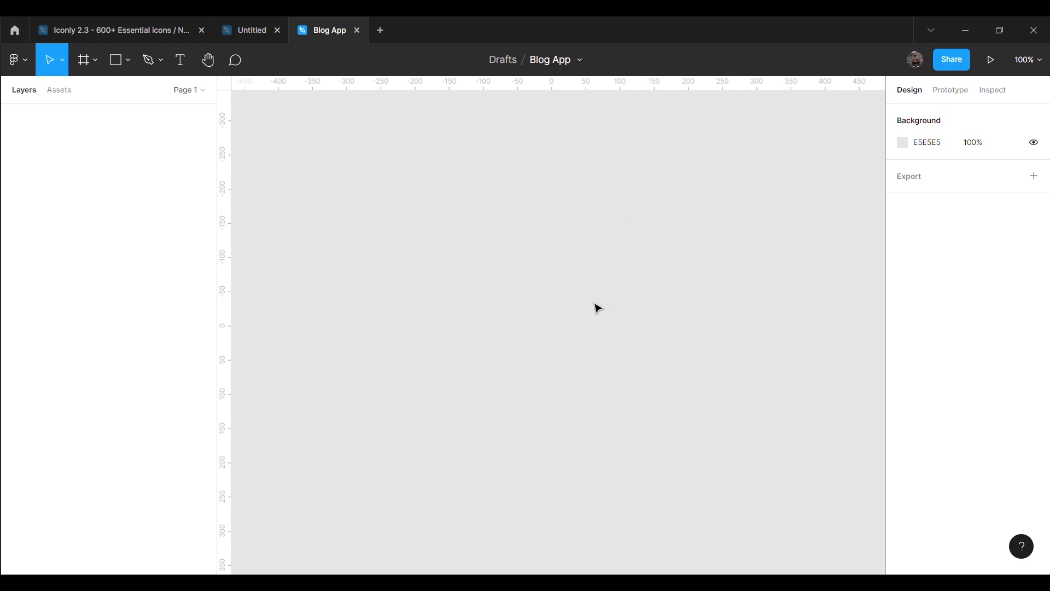
# Create an iPhone 13 mini (375×812) phone frame
pyautogui.click(95, 59)
pyautogui.click(107, 93)
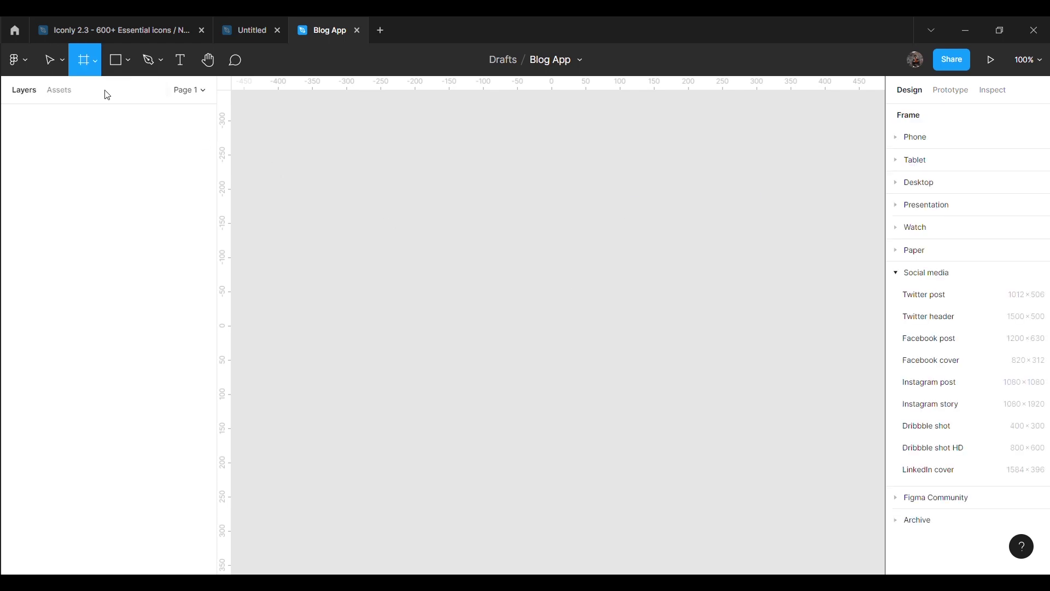
pyautogui.click(930, 137)
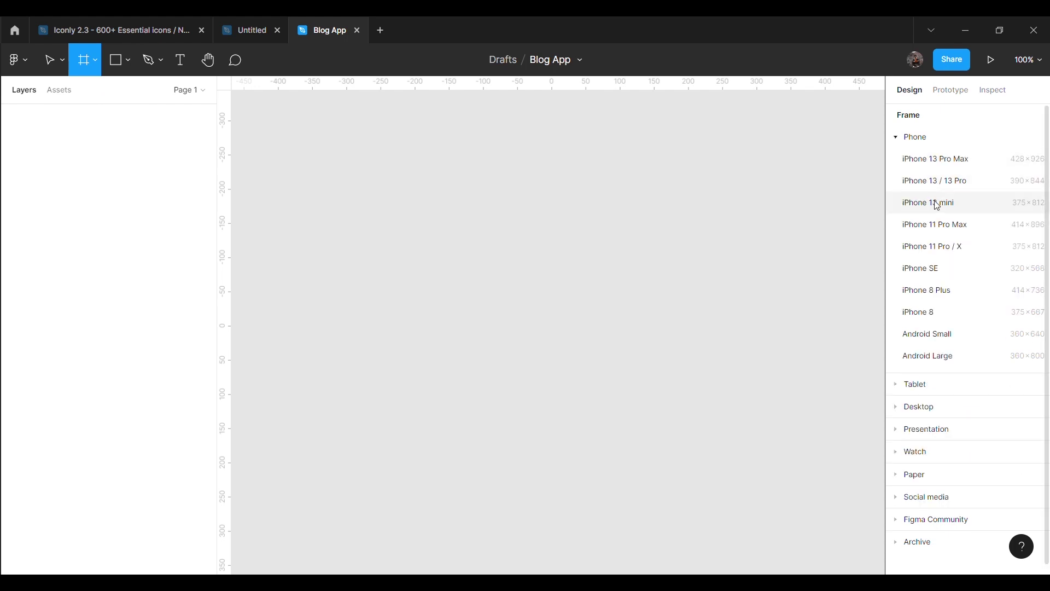
pyautogui.click(930, 202)
pyautogui.click(756, 326)
pyautogui.click(653, 328)
# Round the frame's corners to 50, duplicate it, and start a left margin guide at 32
pyautogui.click(1039, 192)
pyautogui.click(1001, 212)
pyautogui.write('50')
pyautogui.press('Return')
pyautogui.click(743, 375)
pyautogui.click(609, 366)
pyautogui.hotkey('ctrl', 'd')
pyautogui.click(869, 356)
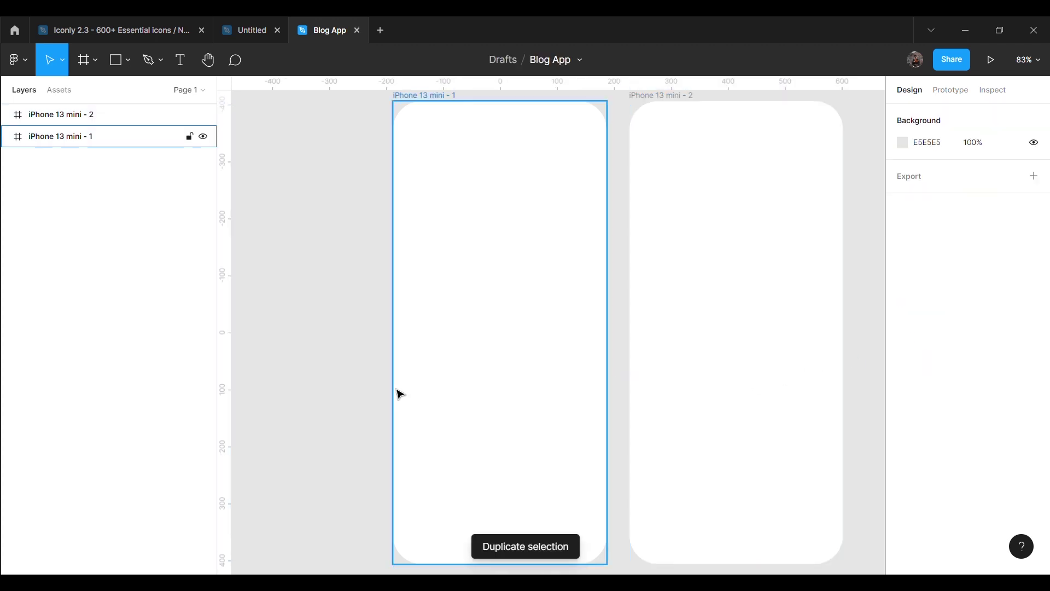
pyautogui.moveTo(226, 391); pyautogui.dragTo(422, 392)
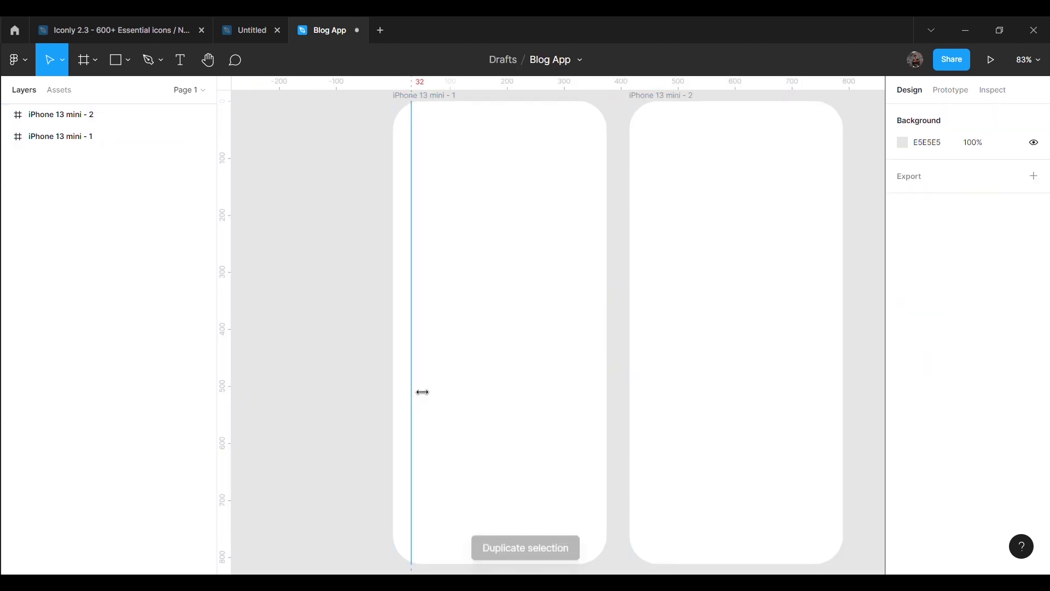
# Add margin guides about 30 px inside the edges of both phone frames
pyautogui.moveTo(237, 381); pyautogui.dragTo(590, 379)
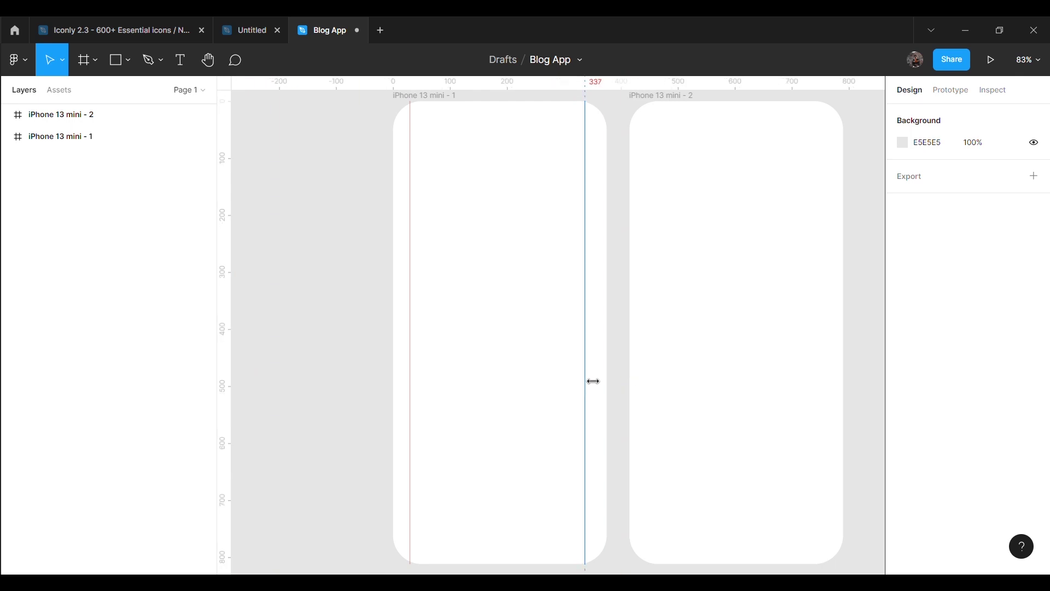
pyautogui.moveTo(239, 359); pyautogui.dragTo(658, 361)
pyautogui.moveTo(242, 359); pyautogui.dragTo(836, 364)
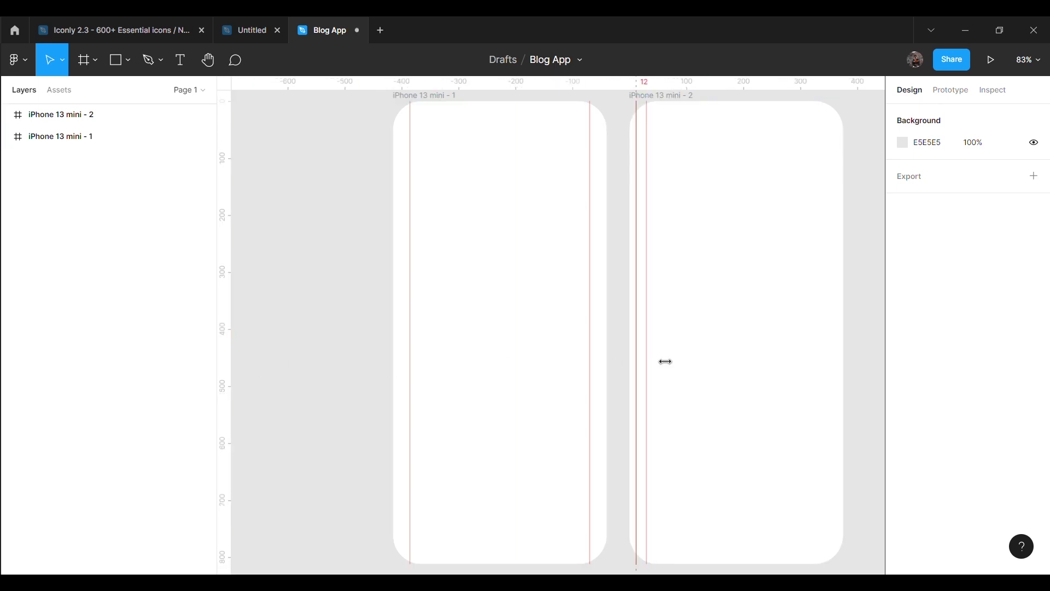
pyautogui.moveTo(836, 364); pyautogui.dragTo(836, 364)
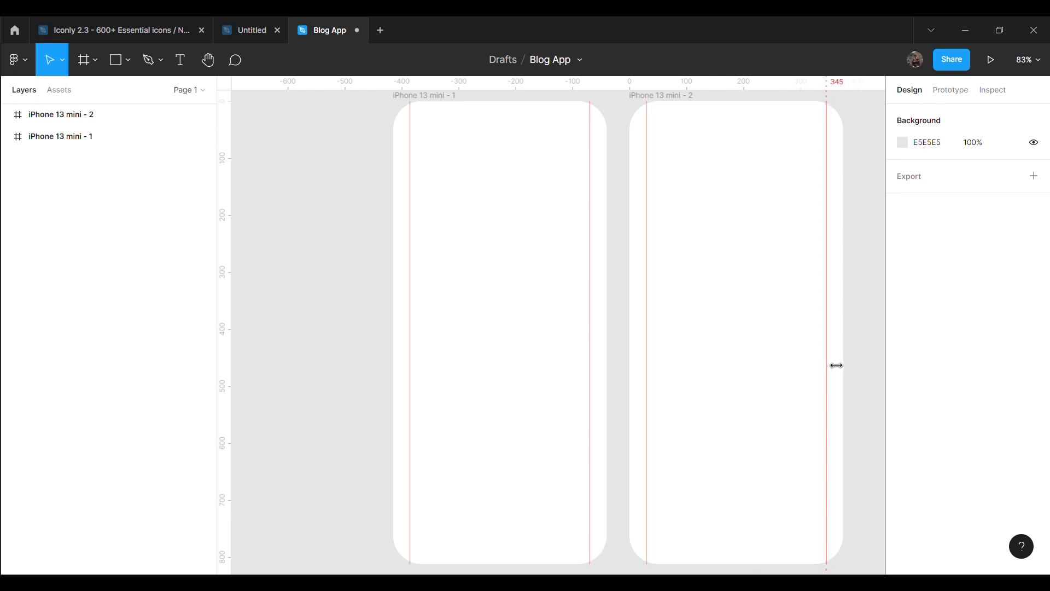
# Paste the copied 30×30 Menu icon frame onto the canvas
pyautogui.hscroll(3, 874, 357)
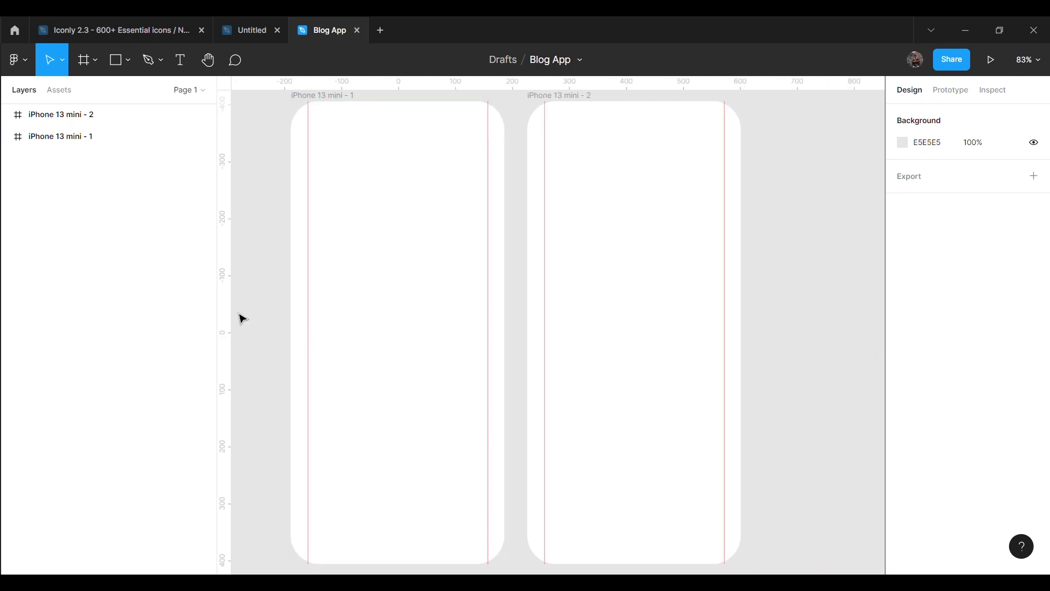
pyautogui.hscroll(-1, 235, 320)
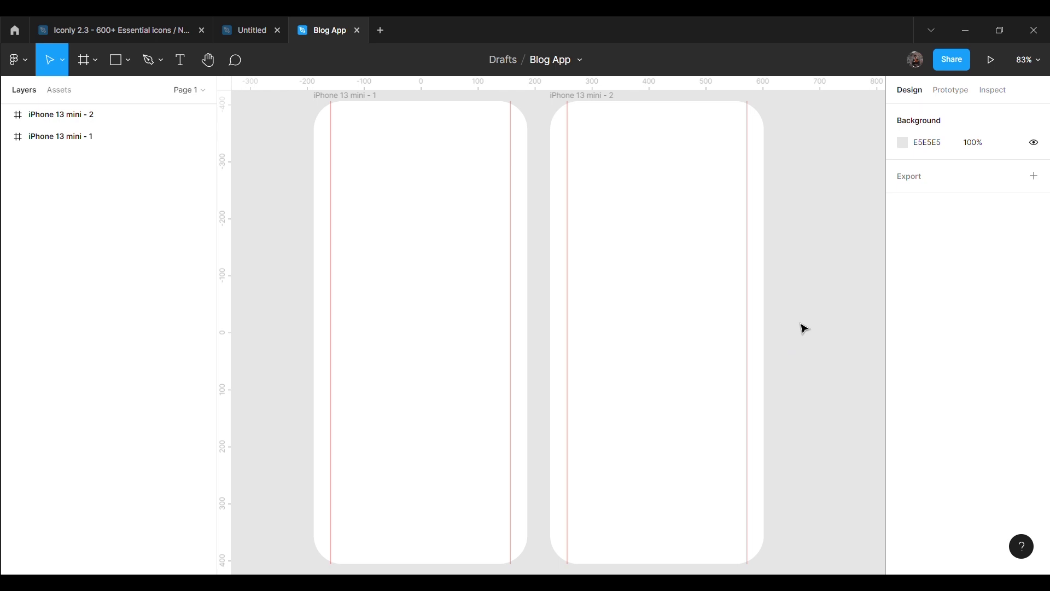
pyautogui.scroll(1, 453, 117)
pyautogui.scroll(2, 460, 165)
pyautogui.hotkey('ctrl', 'v')
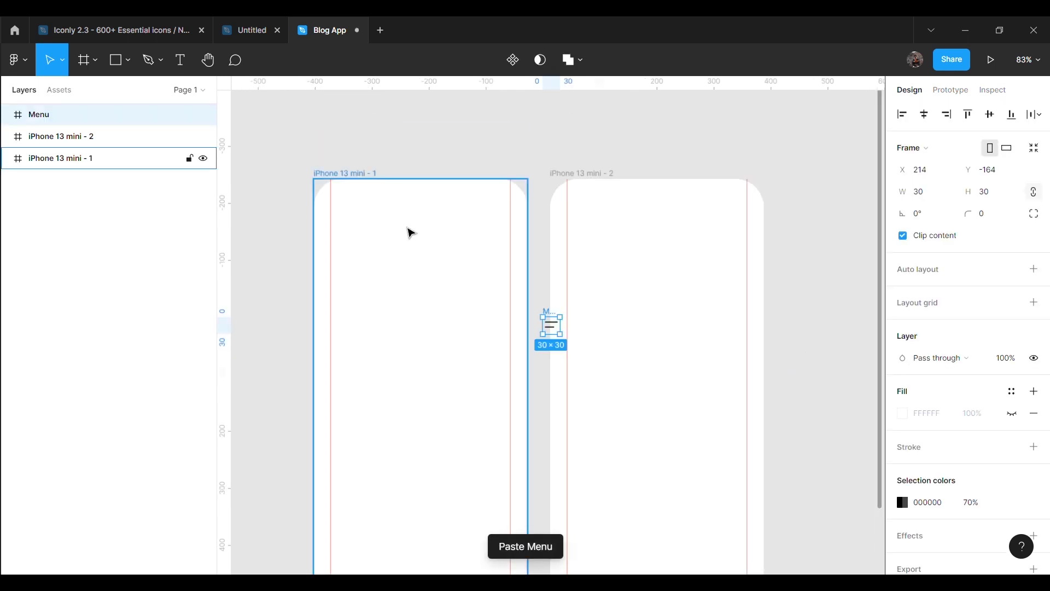
# Move the menu icon to the first frame's top-left margin and delete the empty Menu frame
pyautogui.doubleClick(555, 333)
pyautogui.moveTo(555, 332); pyautogui.dragTo(346, 224)
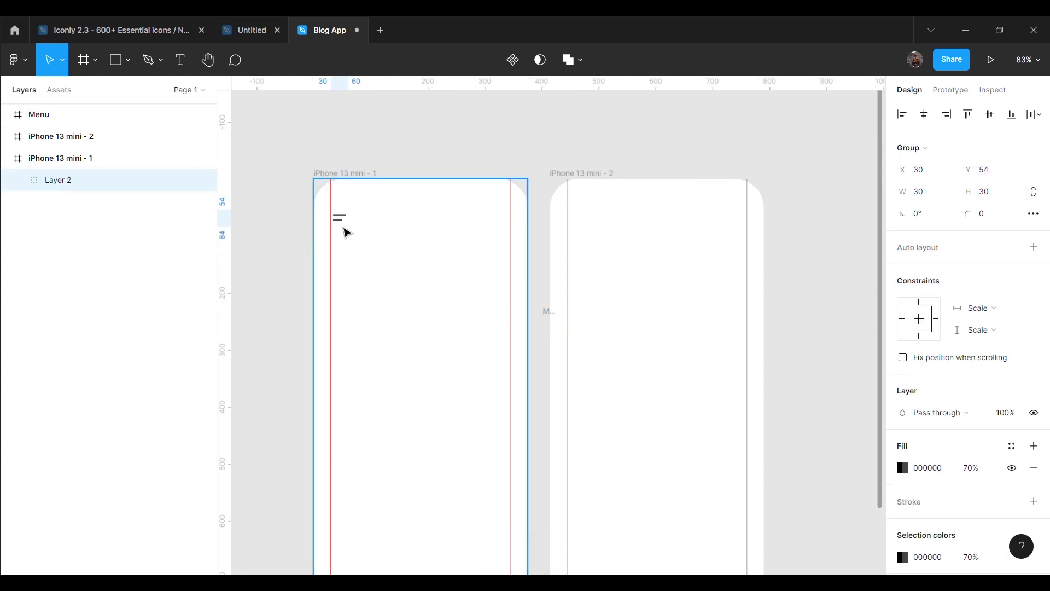
pyautogui.moveTo(346, 224); pyautogui.dragTo(346, 233)
pyautogui.click(554, 320)
pyautogui.press('Delete')
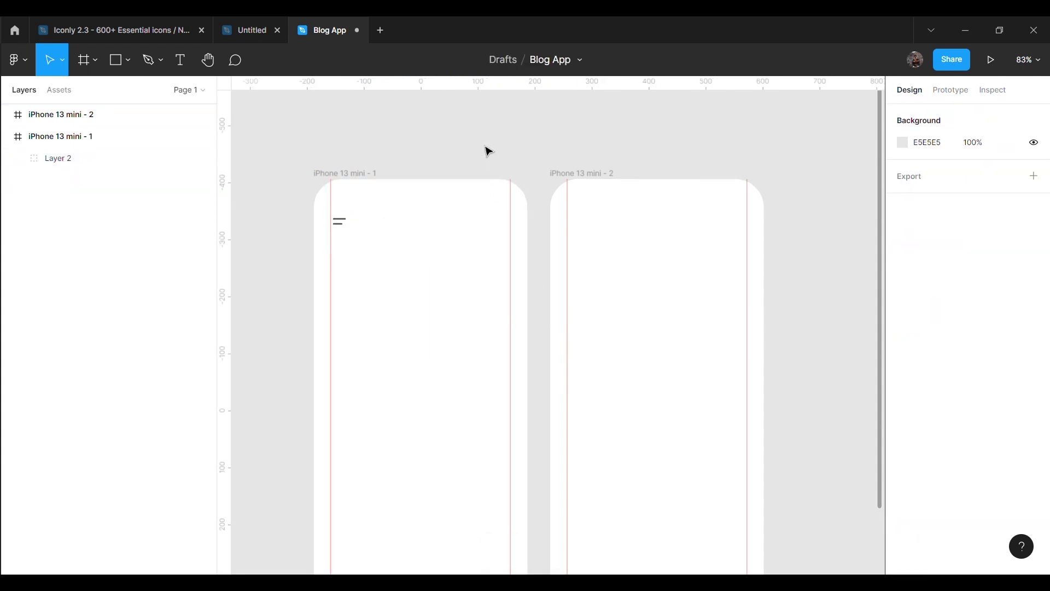
pyautogui.scroll(-2, 489, 151)
pyautogui.scroll(1, 498, 218)
# Draw a 35×35 square with corner radius 5 at the first frame's top-right, aligned with the menu icon
pyautogui.click(128, 60)
pyautogui.click(129, 94)
pyautogui.moveTo(446, 115); pyautogui.dragTo(466, 131)
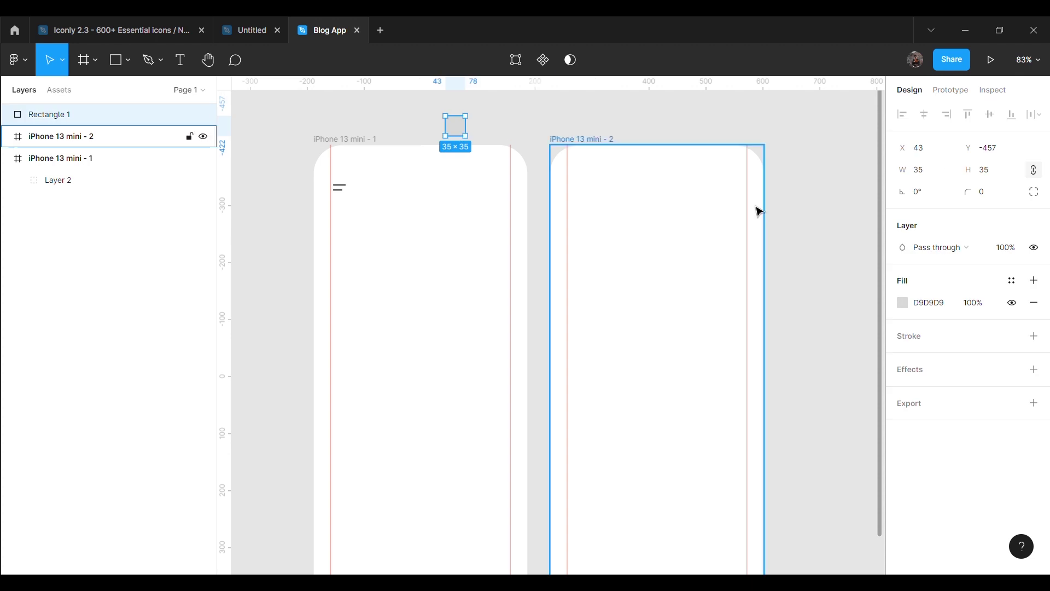
pyautogui.click(1005, 192)
pyautogui.write('5')
pyautogui.press('Return')
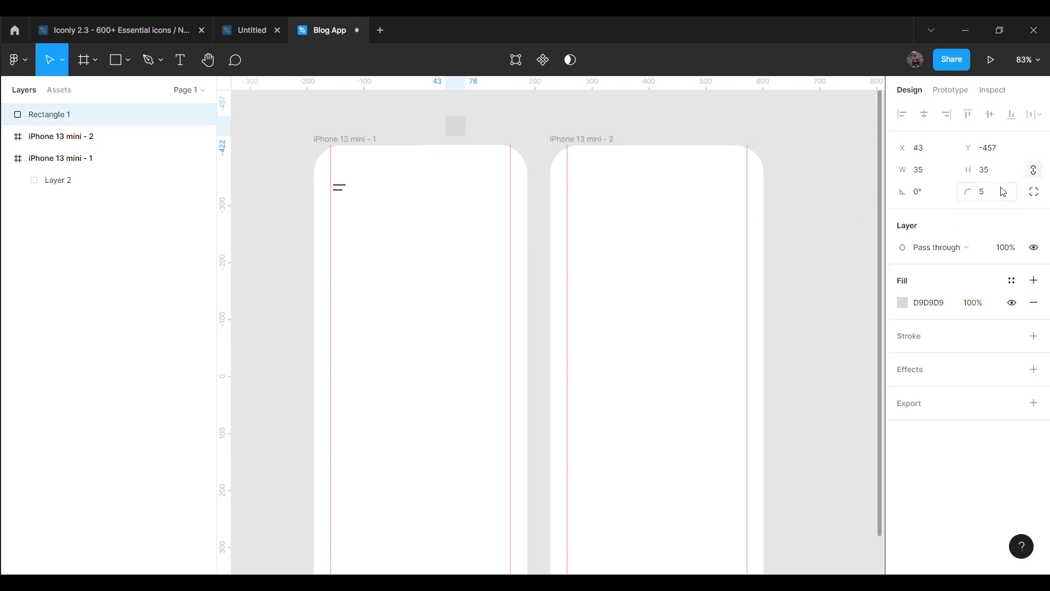
pyautogui.click(473, 136)
pyautogui.moveTo(456, 134); pyautogui.dragTo(499, 198)
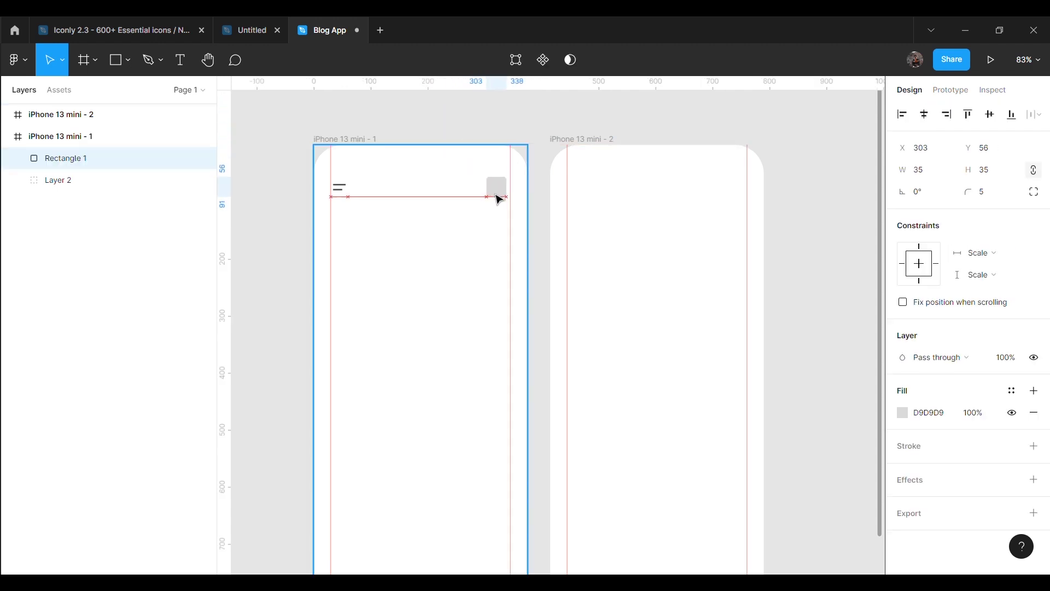
pyautogui.moveTo(499, 199); pyautogui.dragTo(500, 201)
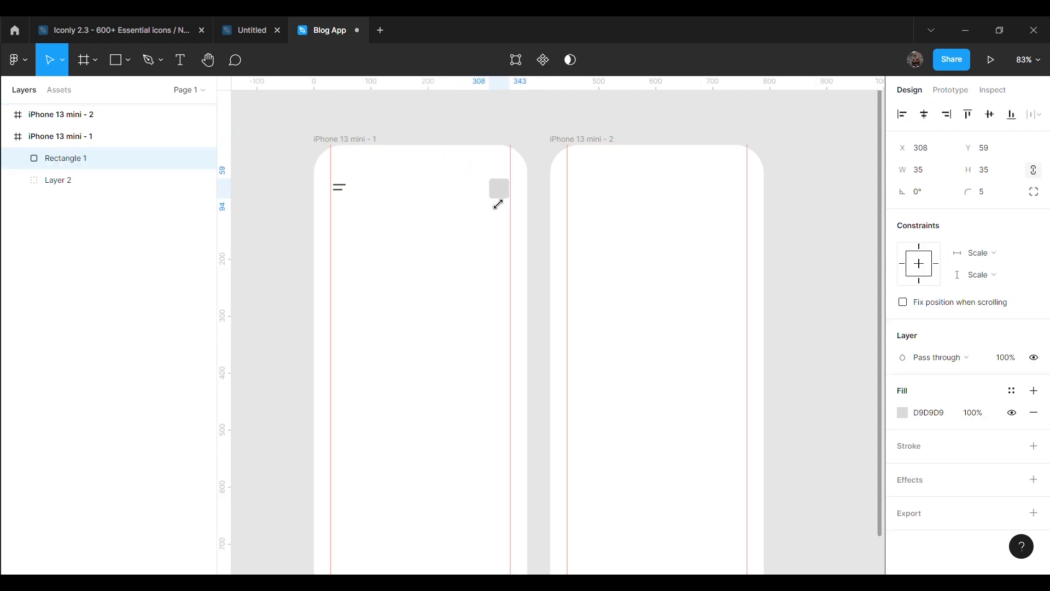
pyautogui.click(783, 280)
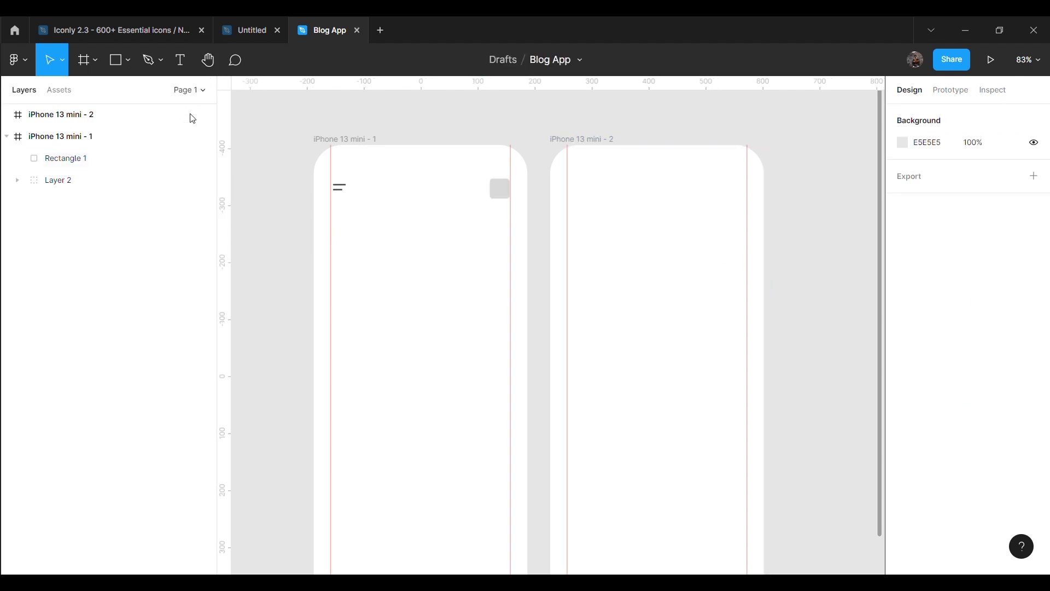
pyautogui.click(128, 60)
# Draw a 314×56 rounded bar between the margin guides and move it just below the top icons
pyautogui.click(106, 91)
pyautogui.moveTo(339, 261)
pyautogui.mouseDown()
pyautogui.moveTo(346, 284)
pyautogui.moveTo(504, 302)
pyautogui.mouseUp()
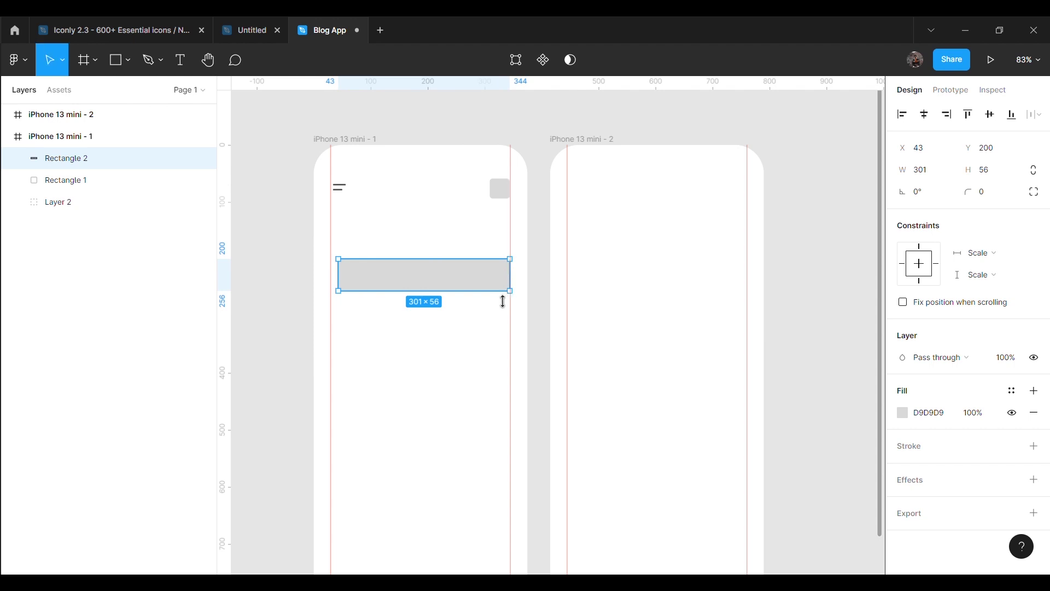
pyautogui.moveTo(346, 289); pyautogui.dragTo(338, 289)
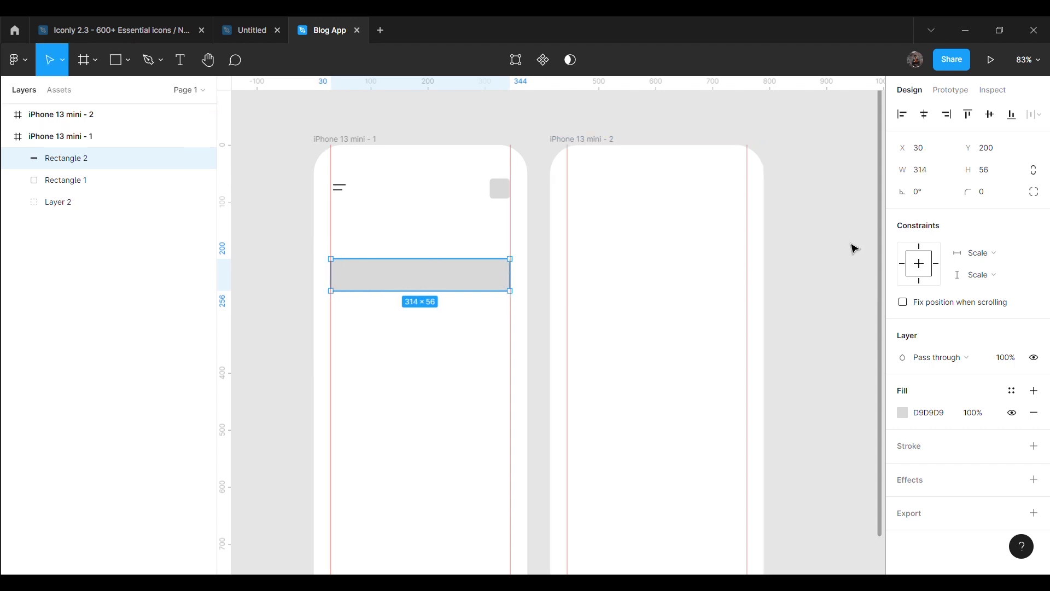
pyautogui.click(1013, 193)
pyautogui.write('10')
pyautogui.press('Return')
pyautogui.click(820, 265)
pyautogui.moveTo(468, 284); pyautogui.dragTo(467, 253)
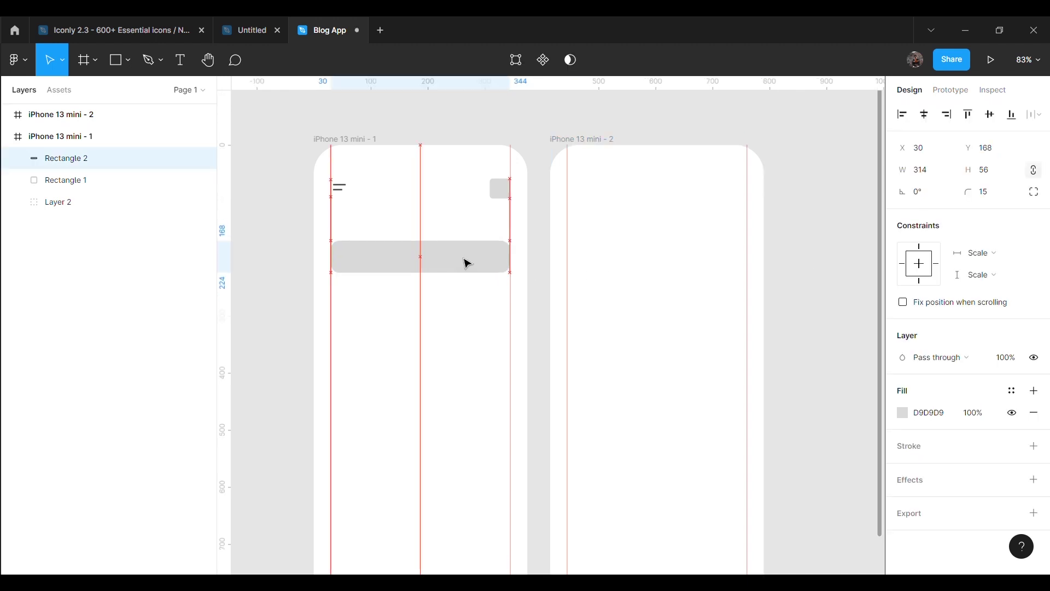
pyautogui.click(794, 256)
pyautogui.scroll(-1, 793, 256)
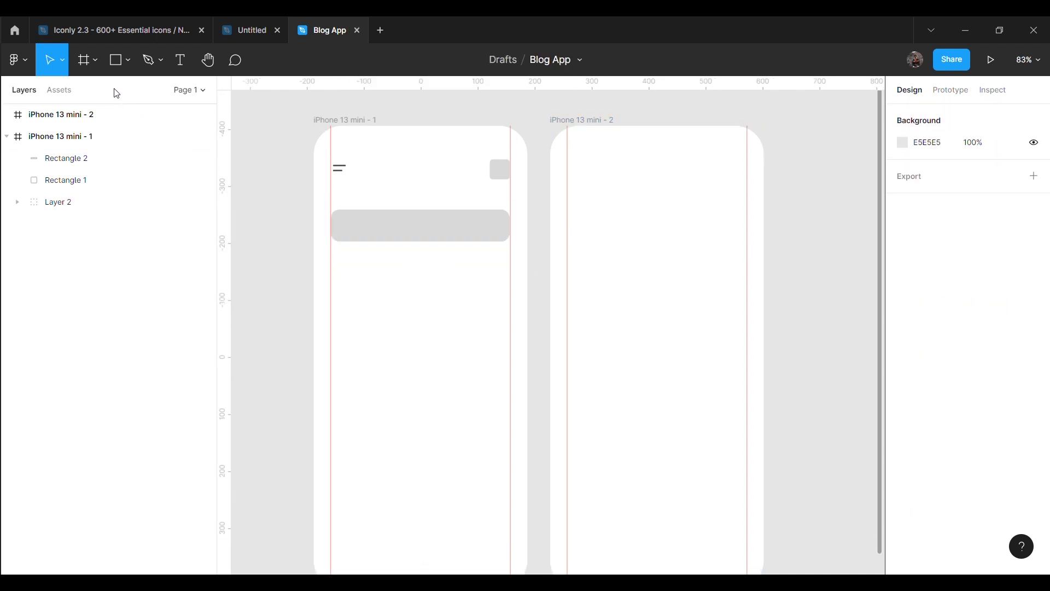
pyautogui.click(88, 30)
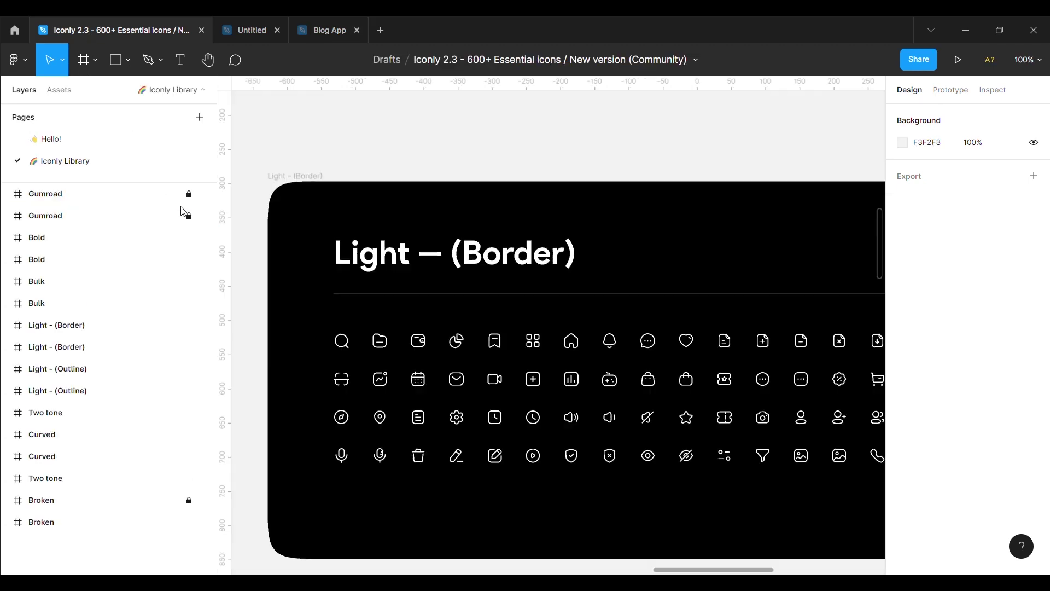
# Copy the Search icon from the Iconly file and paste it into the Blog App file
pyautogui.click(342, 340)
pyautogui.click(315, 36)
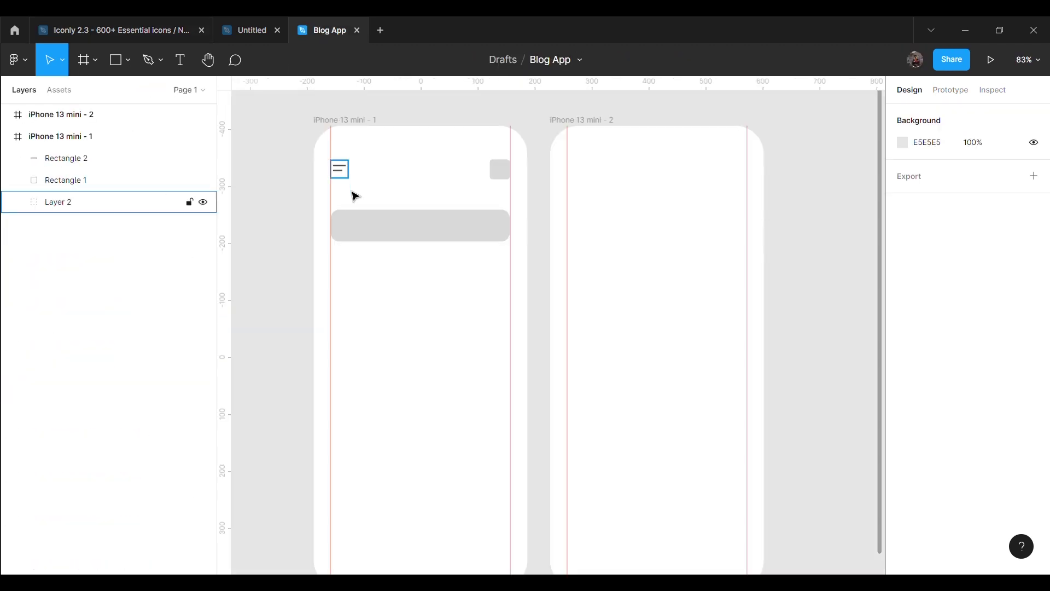
pyautogui.hotkey('ctrl', 'v')
pyautogui.scroll(-3, 942, 407)
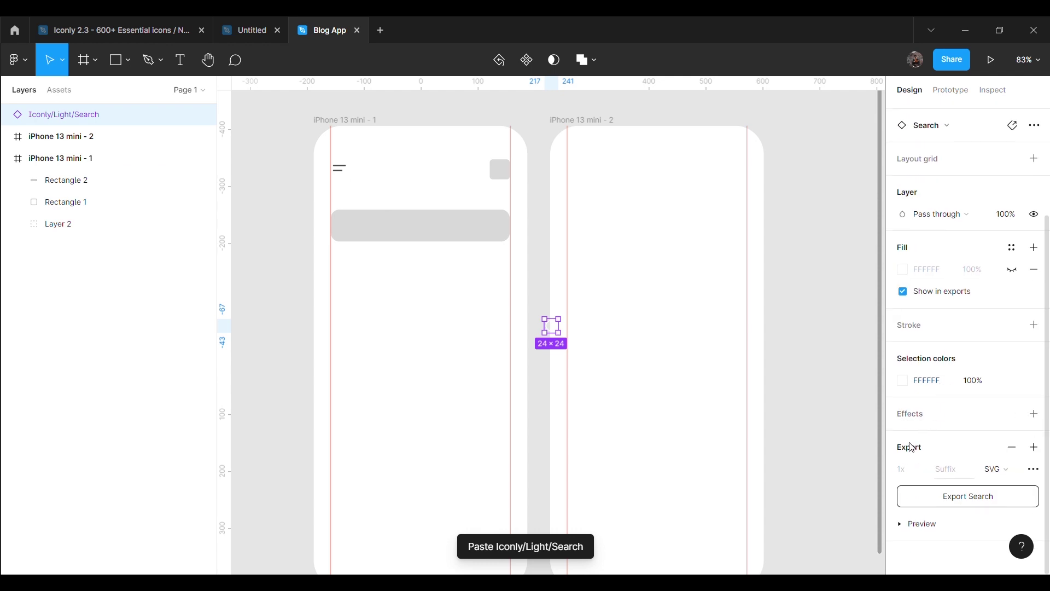
# Make the search icon black (000000) and place it at the left end of the search bar
pyautogui.click(903, 269)
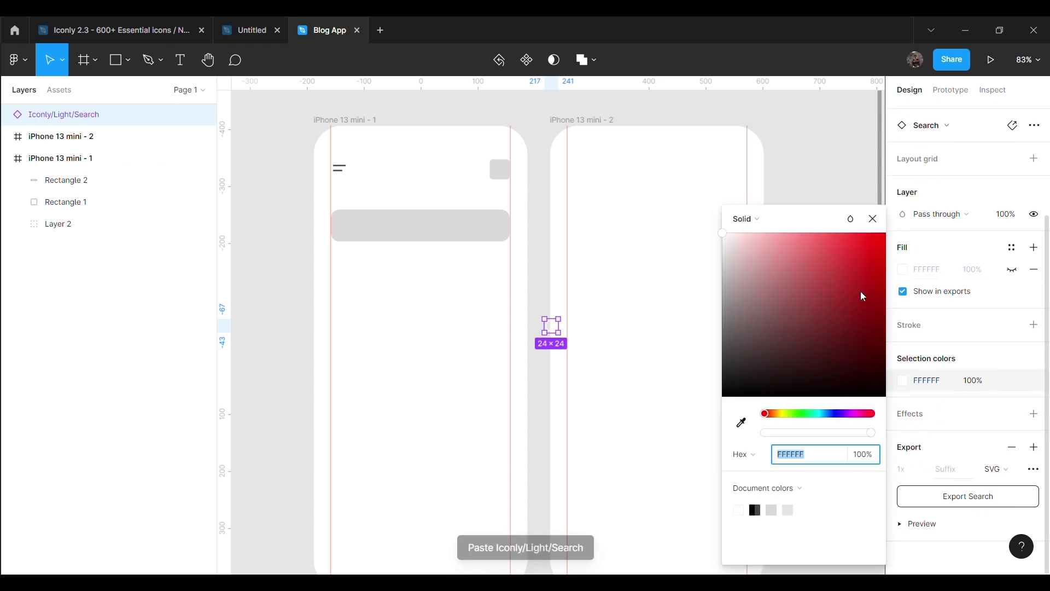
pyautogui.write('000000')
pyautogui.press('Return')
pyautogui.click(586, 315)
pyautogui.moveTo(553, 328); pyautogui.dragTo(357, 234)
pyautogui.click(180, 60)
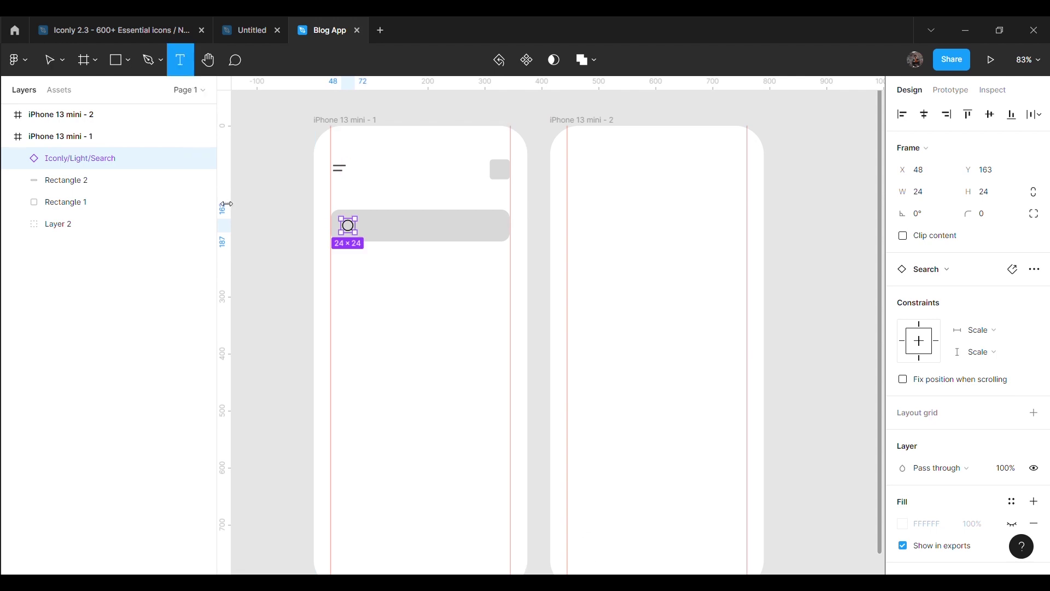
pyautogui.click(270, 242)
pyautogui.write('Search')
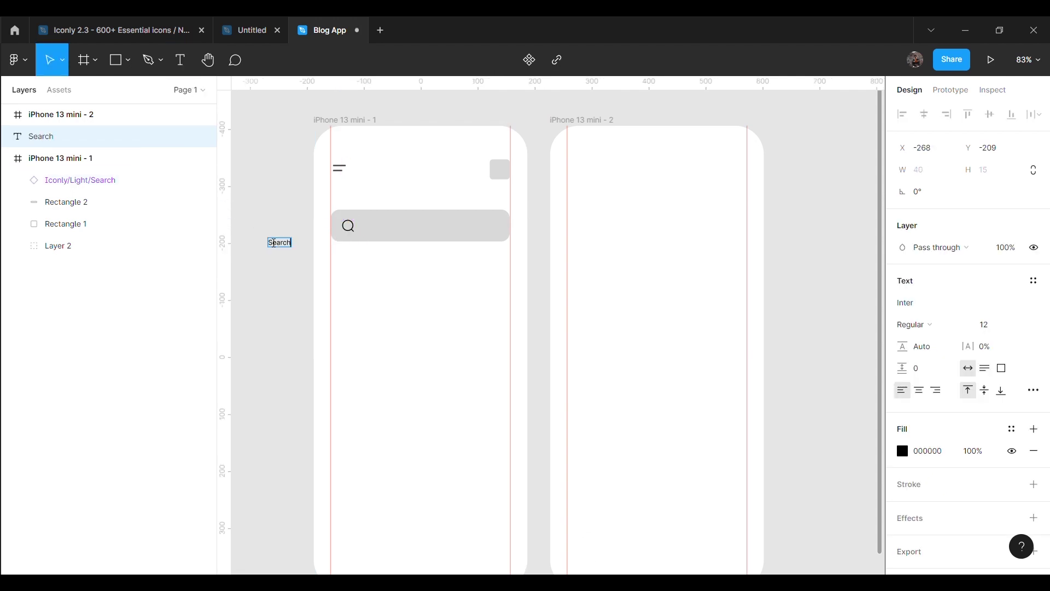
# Change the Search label's font to Gilroy SemiBold
pyautogui.click(998, 329)
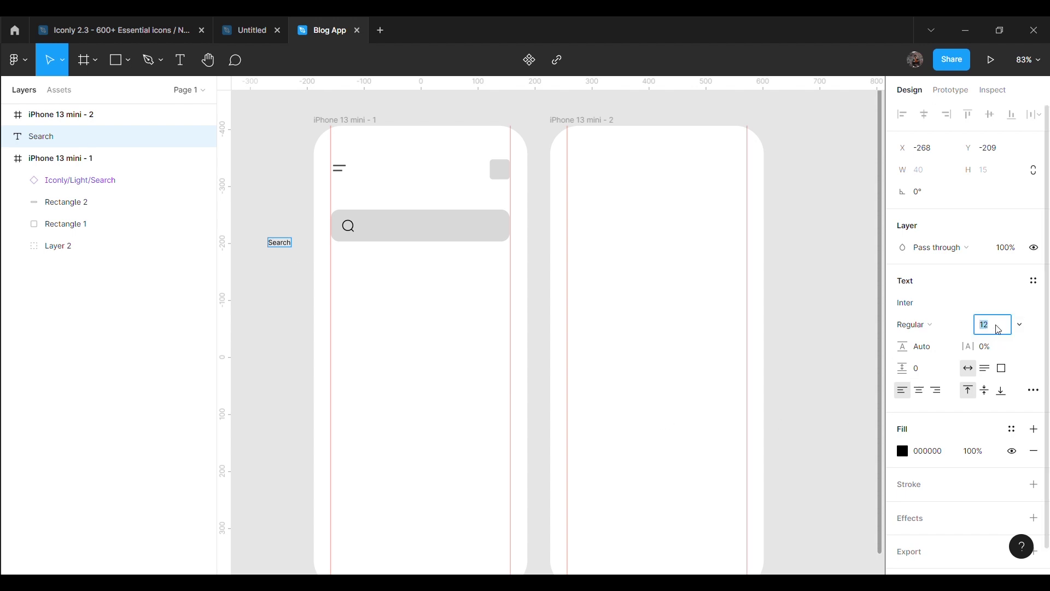
pyautogui.write('14')
pyautogui.press('Escape')
pyautogui.click(989, 333)
pyautogui.press('BackSpace')
pyautogui.write('4')
pyautogui.press('Return')
pyautogui.click(974, 308)
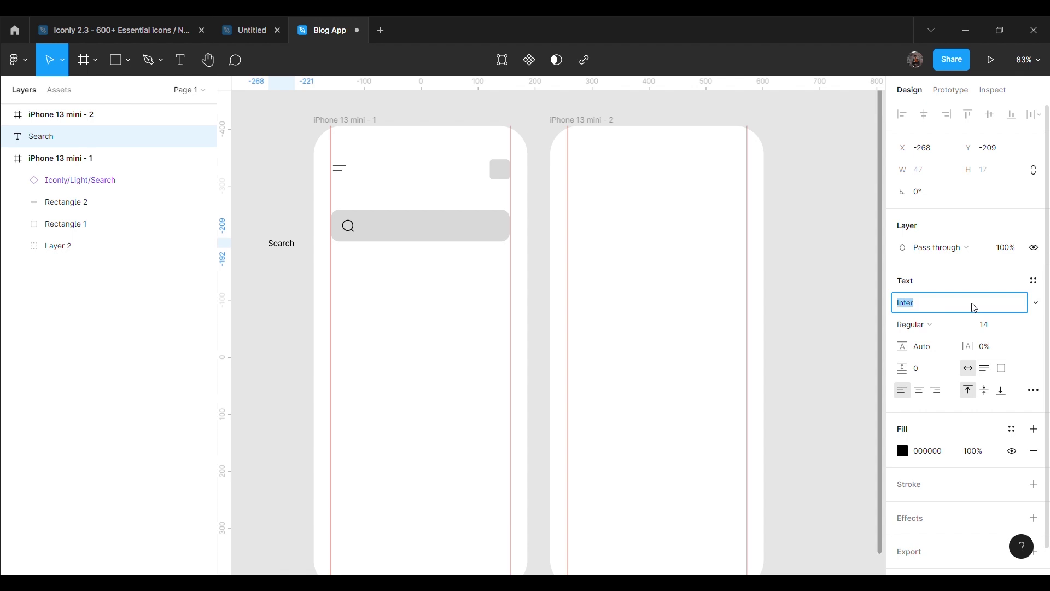
pyautogui.write('gilroy')
pyautogui.press('Return')
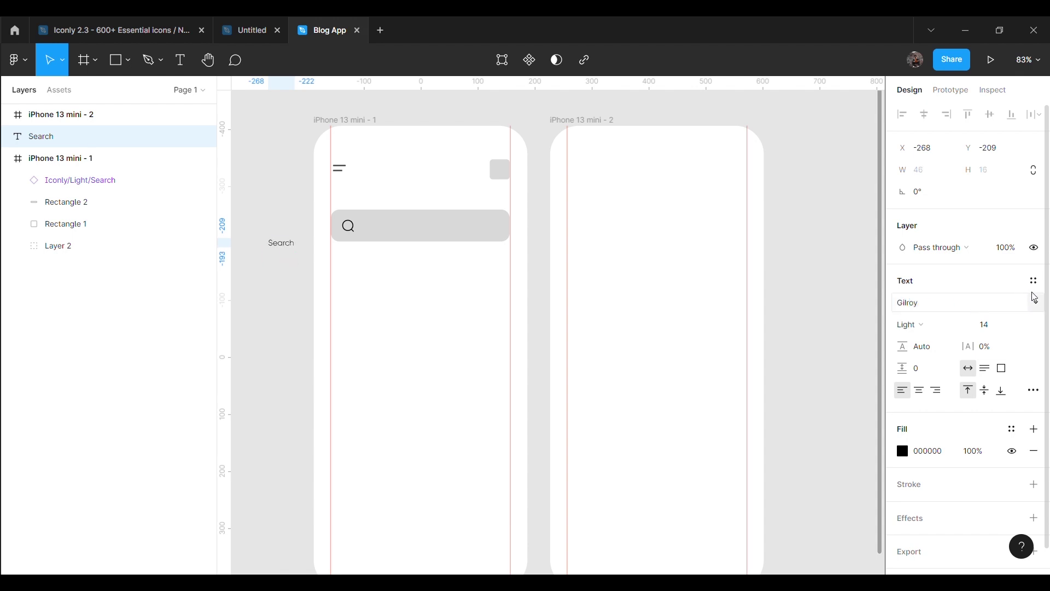
pyautogui.click(1036, 303)
pyautogui.click(966, 447)
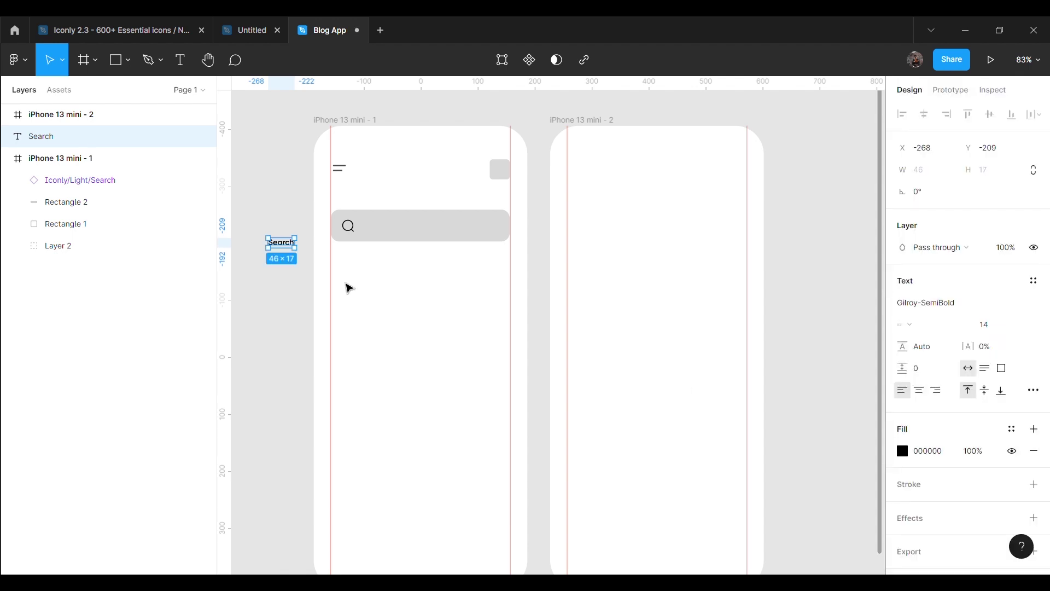
# Set the label to size 16 and move it beside the magnifier inside the search bar
pyautogui.click(992, 326)
pyautogui.write('16')
pyautogui.press('Return')
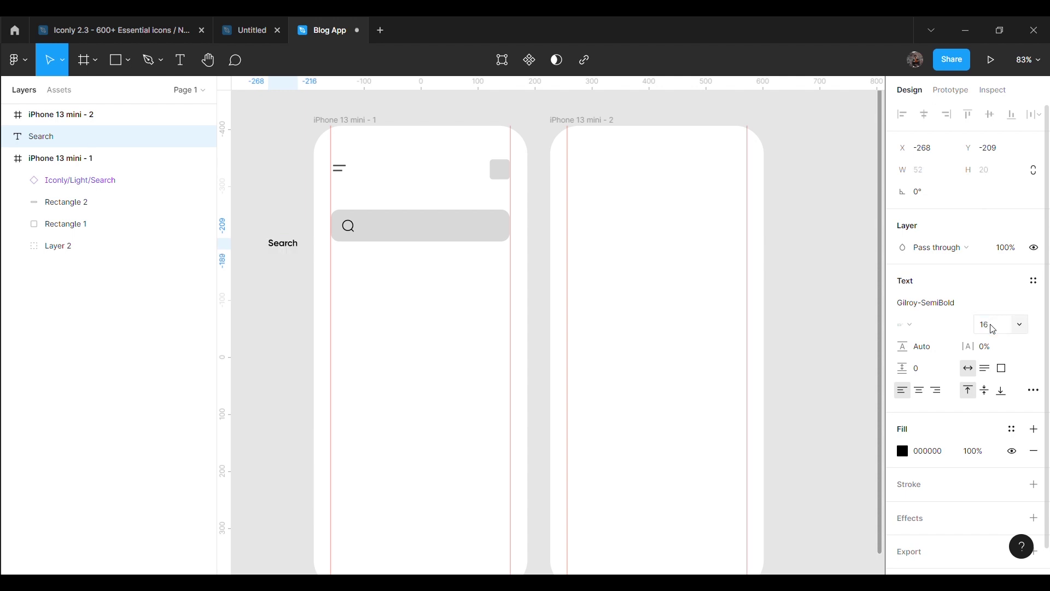
pyautogui.moveTo(285, 243); pyautogui.dragTo(385, 236)
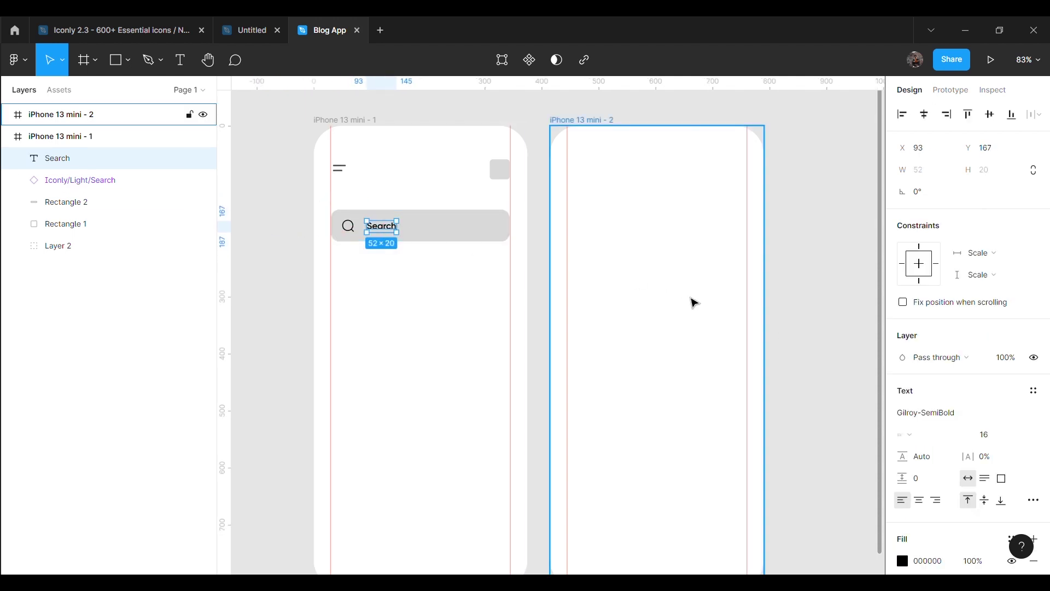
pyautogui.click(837, 286)
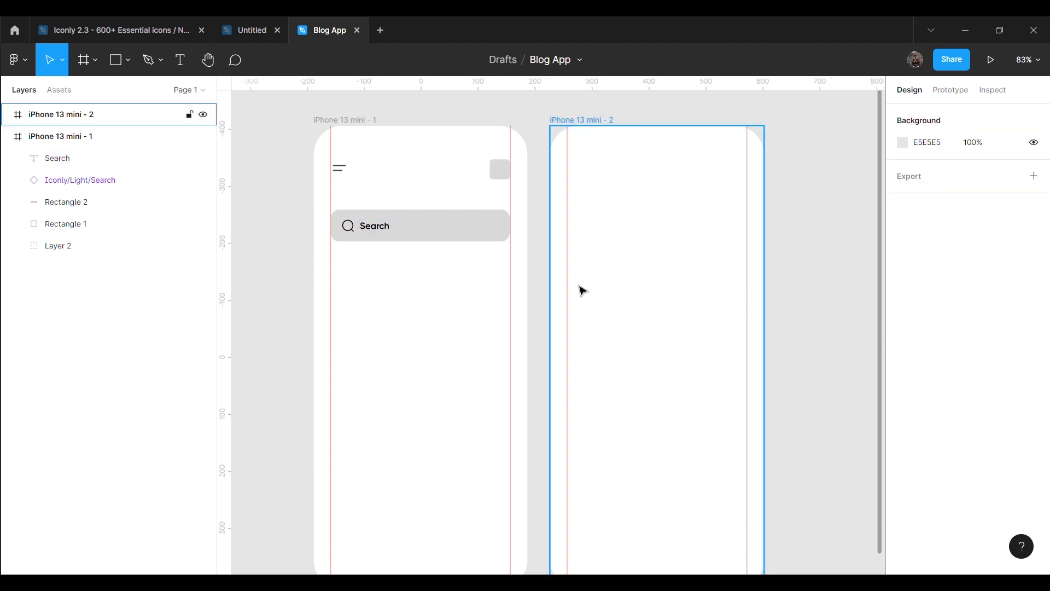
# Draw a 136×136 grey square and place it at X 30, Y 270 below the search bar
pyautogui.scroll(-1, 450, 307)
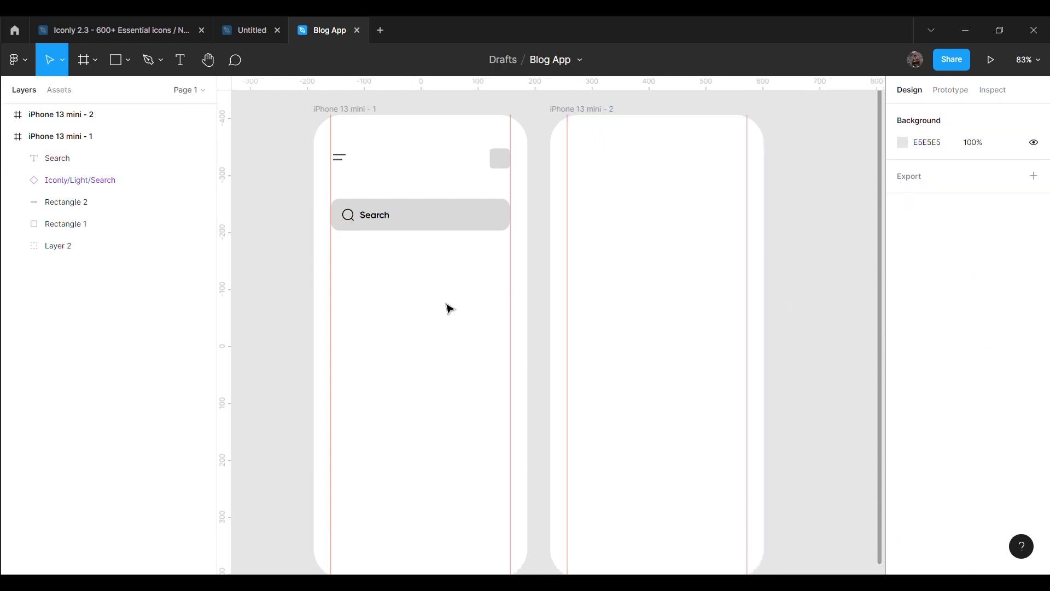
pyautogui.scroll(-2, 449, 309)
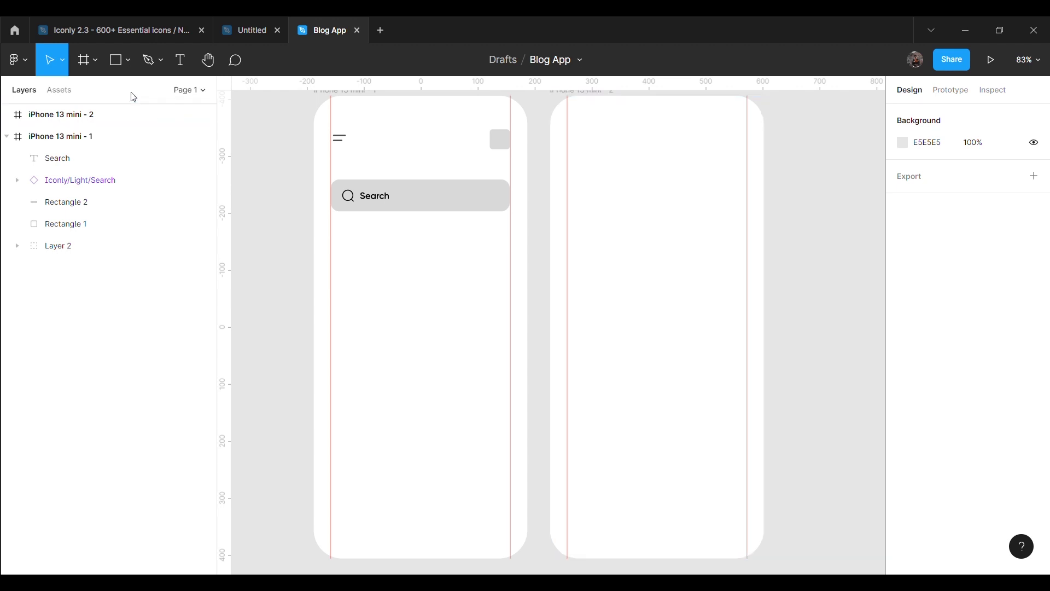
pyautogui.click(118, 60)
pyautogui.click(124, 66)
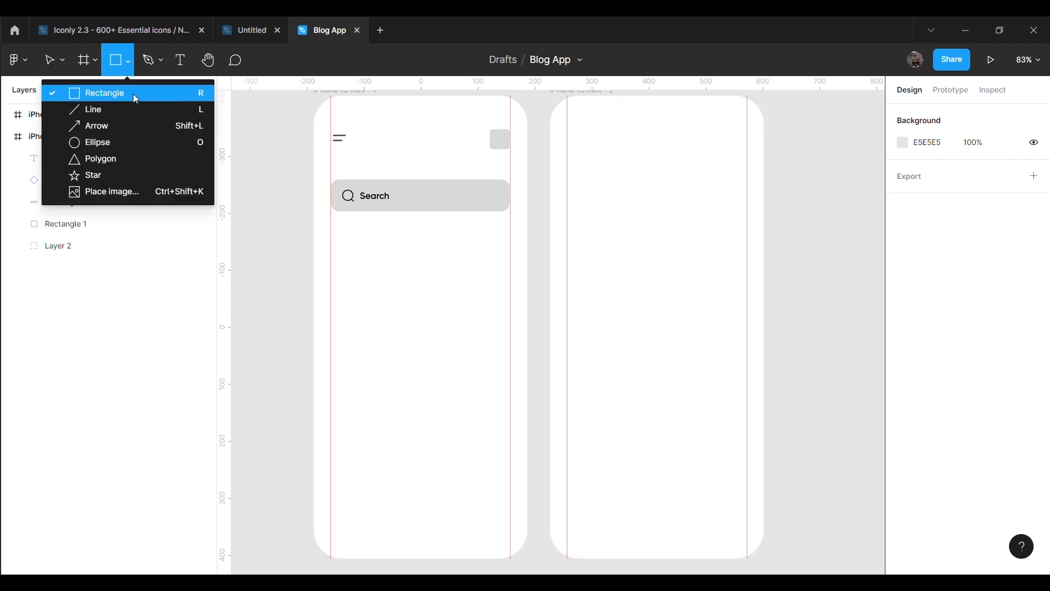
pyautogui.click(133, 94)
pyautogui.moveTo(381, 280)
pyautogui.mouseDown()
pyautogui.moveTo(391, 320)
pyautogui.moveTo(458, 358)
pyautogui.mouseUp()
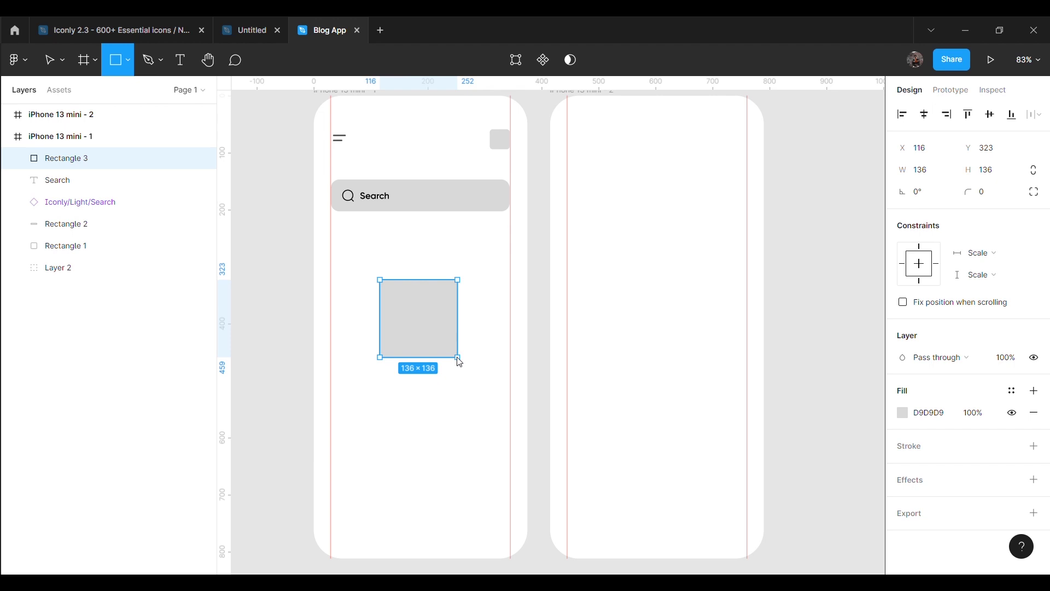
pyautogui.click(465, 384)
pyautogui.moveTo(440, 335); pyautogui.dragTo(391, 304)
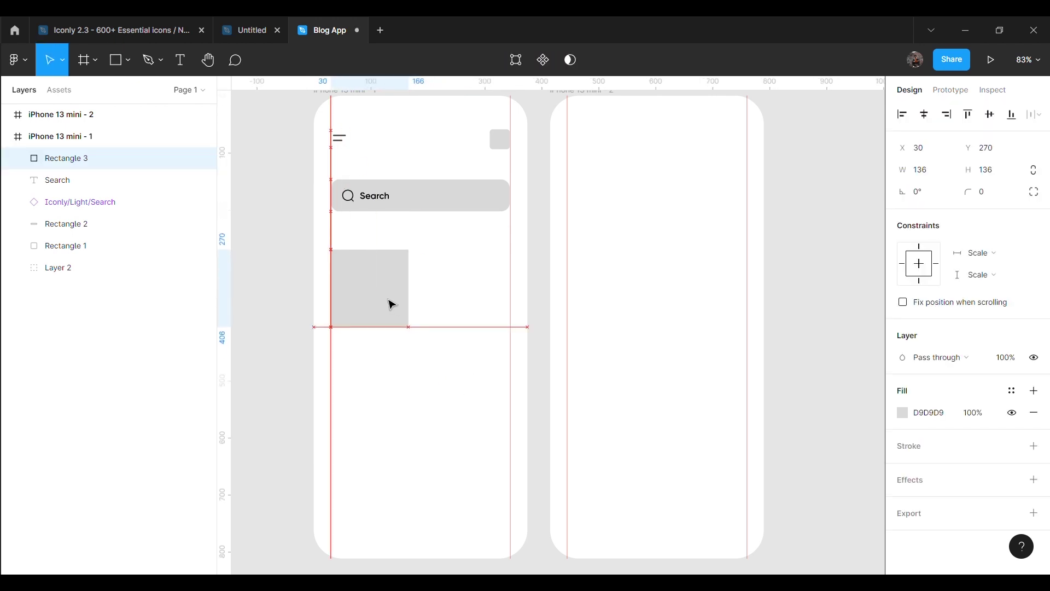
pyautogui.click(787, 298)
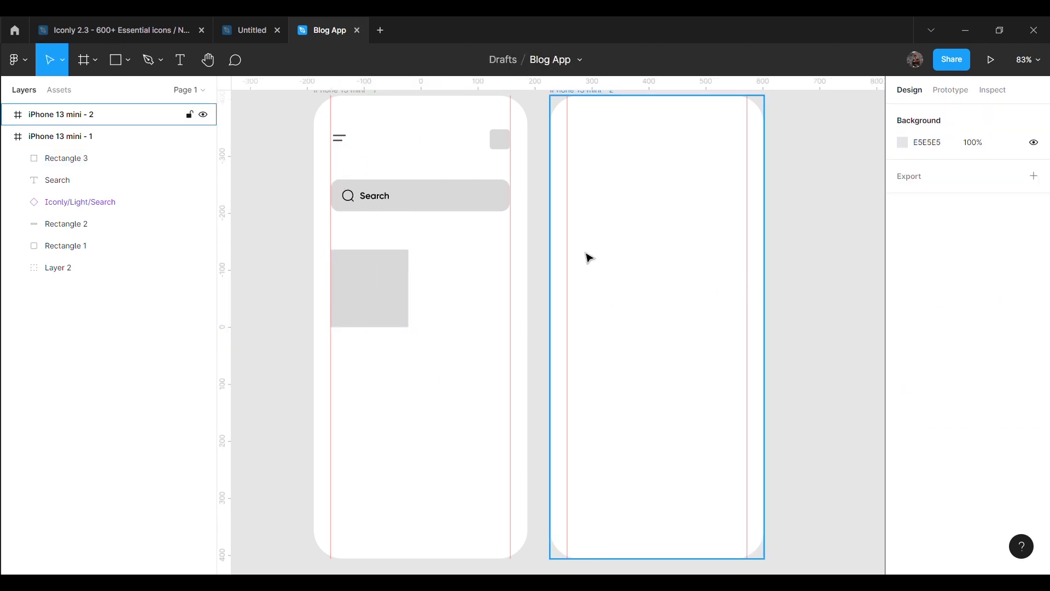
# Replace the old magnifier with the pasted 'search-line (2) 2' icon at X 45, Y 163
pyautogui.click(347, 199)
pyautogui.press('Delete')
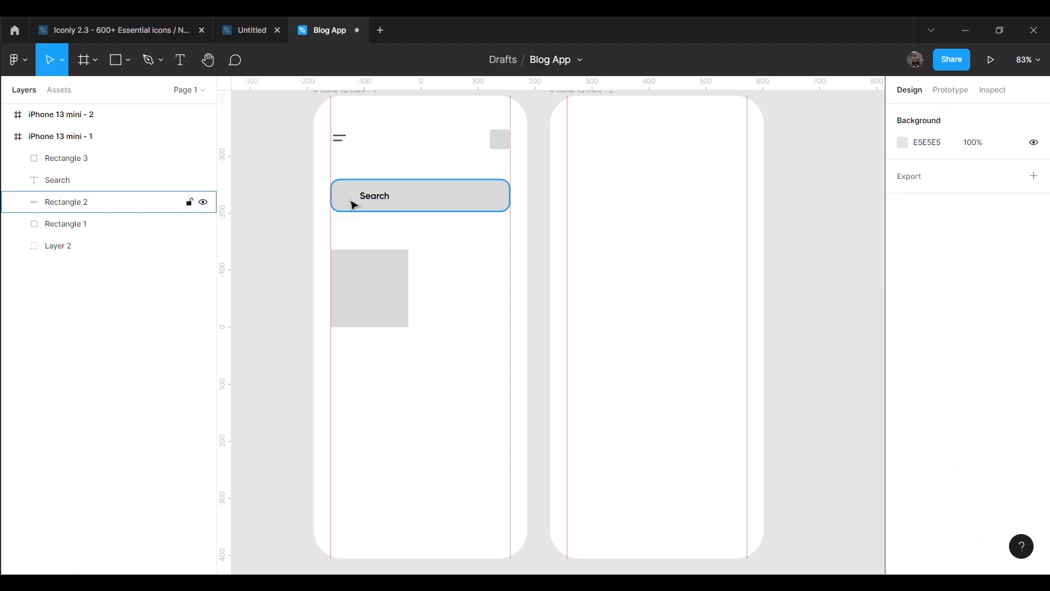
pyautogui.hotkey('ctrl', 'v')
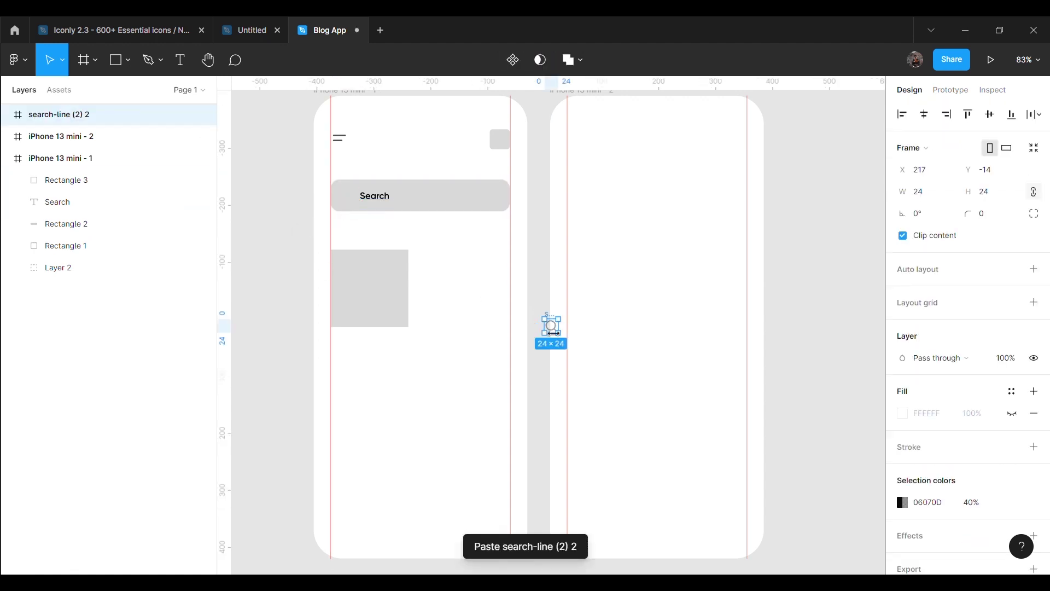
pyautogui.moveTo(551, 327); pyautogui.dragTo(350, 206)
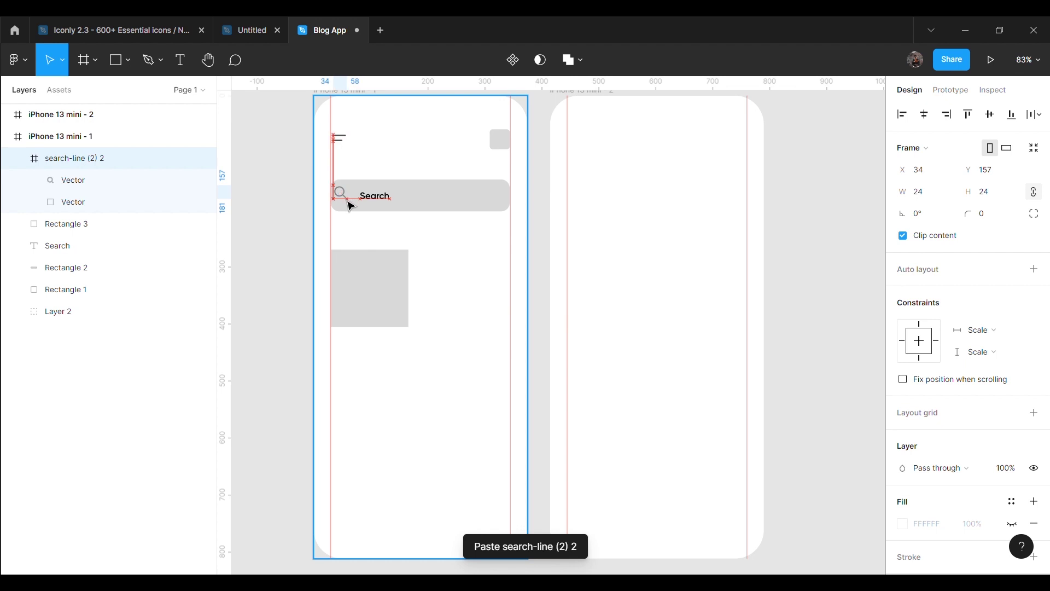
pyautogui.moveTo(350, 206); pyautogui.dragTo(355, 208)
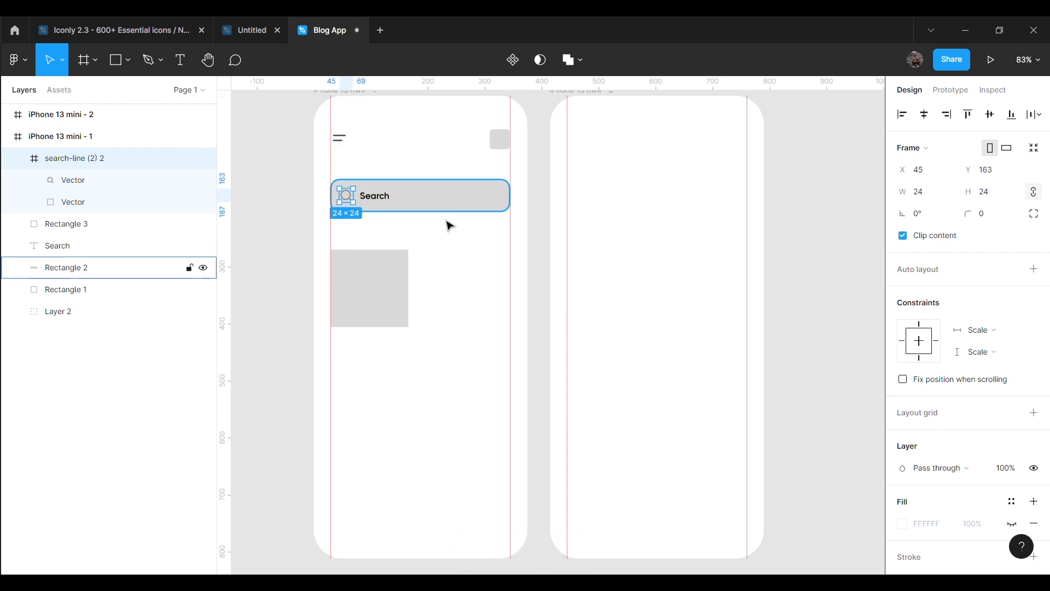
pyautogui.click(802, 249)
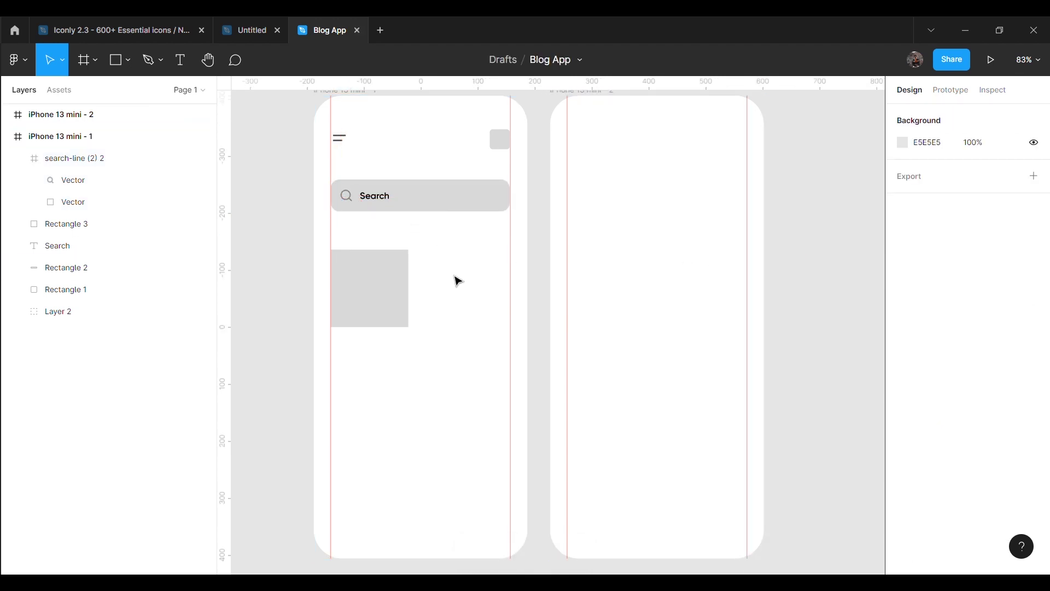
# Check the first post image's size (Group 2) in the reference Untitled file
pyautogui.click(469, 209)
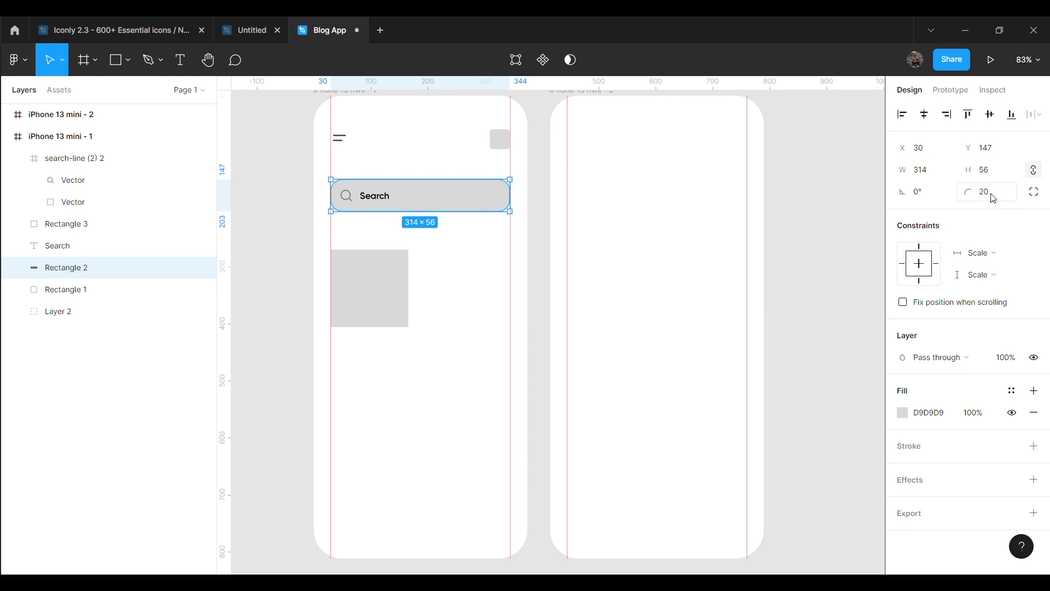
pyautogui.click(835, 272)
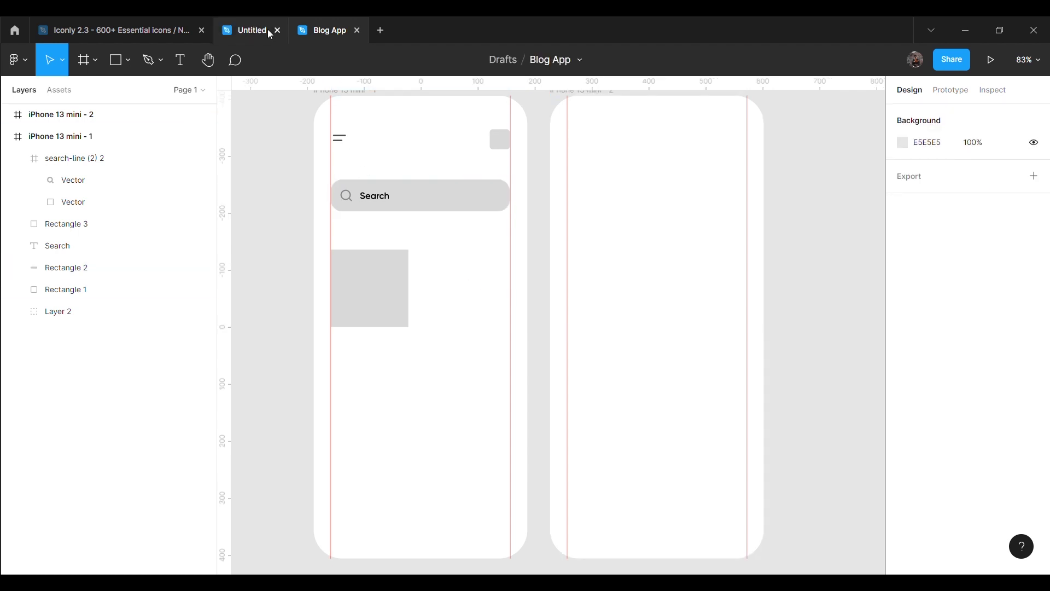
pyautogui.click(267, 30)
pyautogui.click(350, 369)
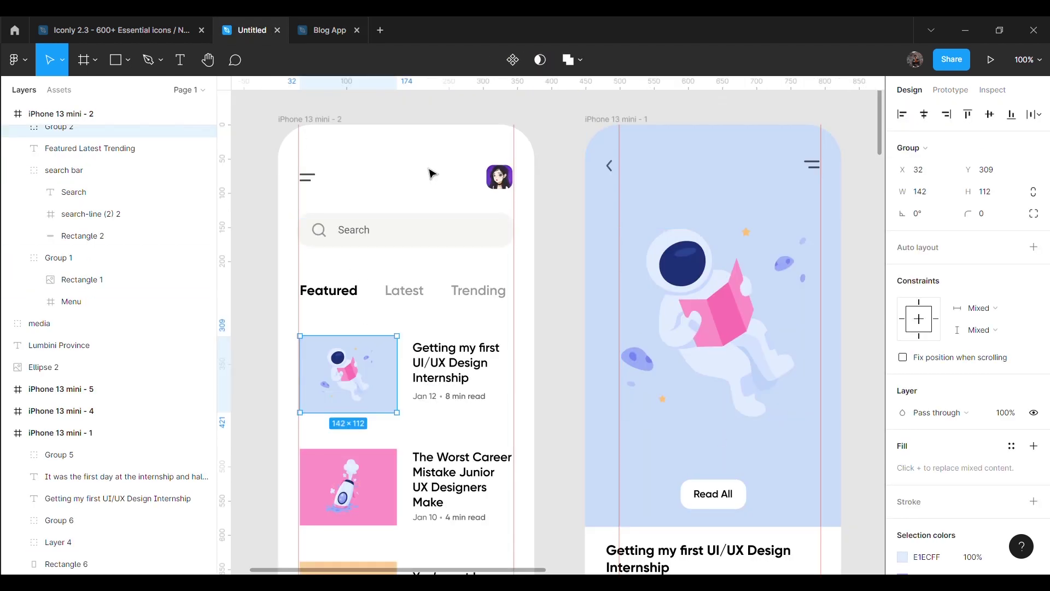
pyautogui.click(324, 33)
# Resize the grey placeholder square (Rectangle 3) to 142×112
pyautogui.click(402, 303)
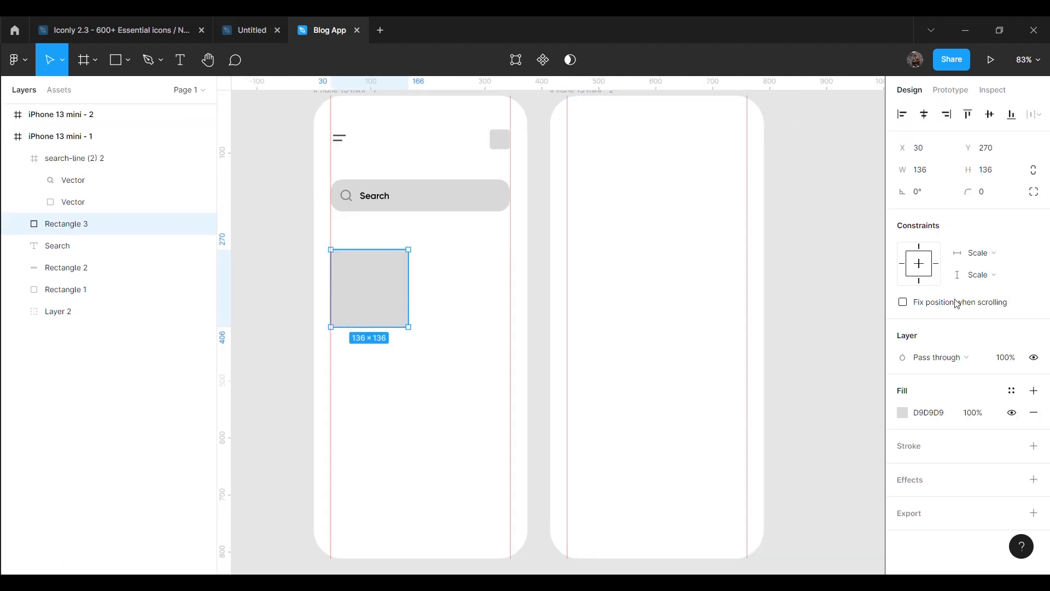
pyautogui.click(941, 176)
pyautogui.write('42')
pyautogui.press('Return')
pyautogui.click(1006, 173)
pyautogui.write('112')
pyautogui.press('Return')
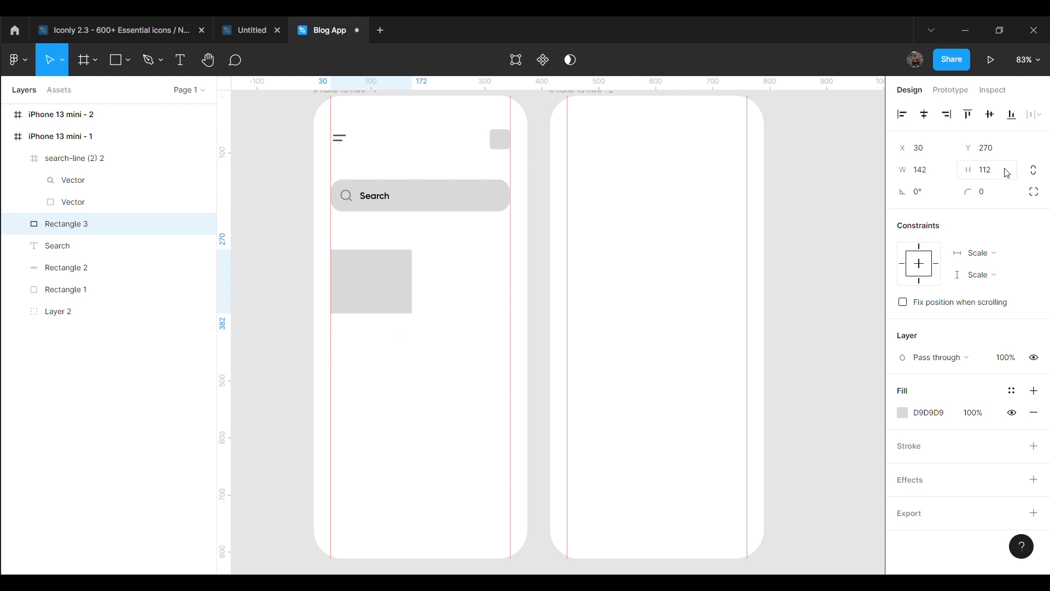
pyautogui.click(773, 298)
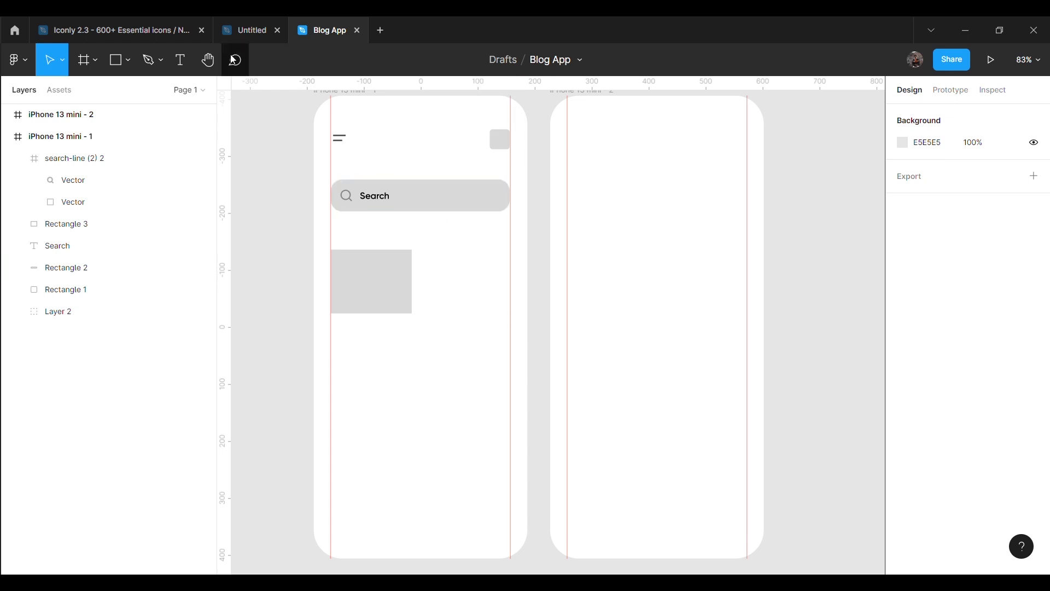
pyautogui.click(181, 60)
pyautogui.click(304, 273)
pyautogui.write('Getting my first UI/UX Design Internship')
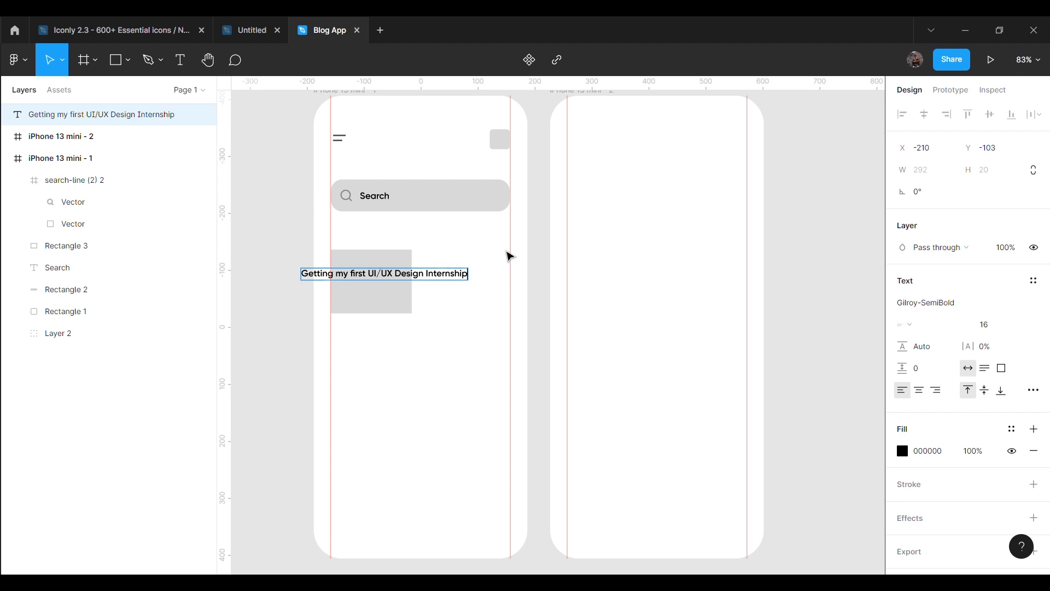
# Set the 'Getting my first UI/UX Design Internship' title to size 18 on the home screen
pyautogui.press('Escape')
pyautogui.click(992, 326)
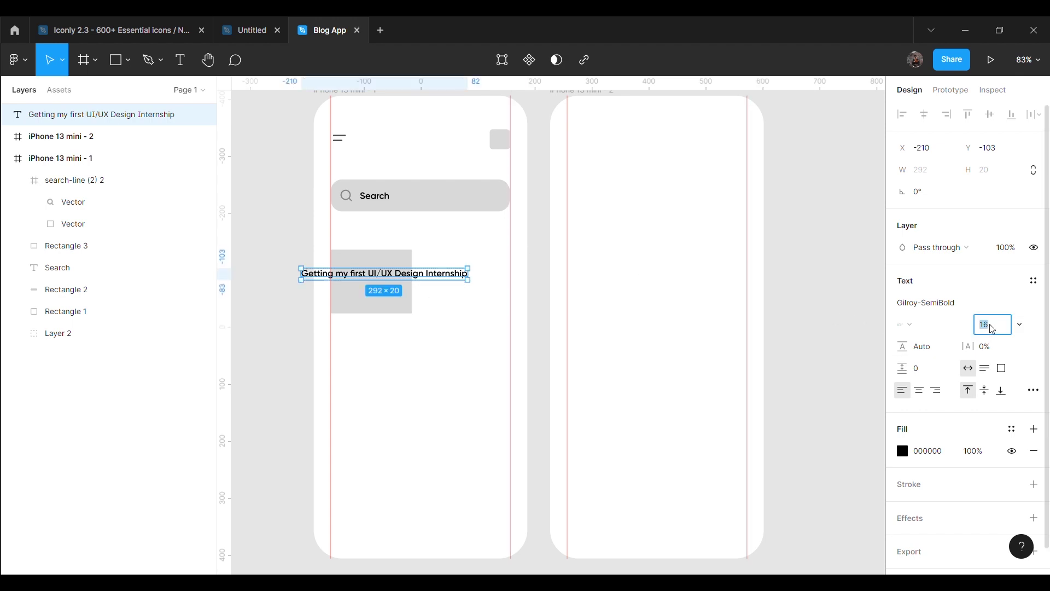
pyautogui.write('18')
pyautogui.press('Return')
pyautogui.moveTo(446, 280)
pyautogui.mouseDown()
pyautogui.moveTo(551, 261)
pyautogui.moveTo(452, 401)
pyautogui.moveTo(448, 388)
pyautogui.mouseUp()
pyautogui.moveTo(520, 391)
pyautogui.mouseDown()
pyautogui.moveTo(426, 398)
pyautogui.moveTo(442, 408)
pyautogui.mouseUp()
# Wrap the title into a 163-wide, three-line block beside the grey image
pyautogui.doubleClick(407, 395)
pyautogui.click(404, 383)
pyautogui.press('Return')
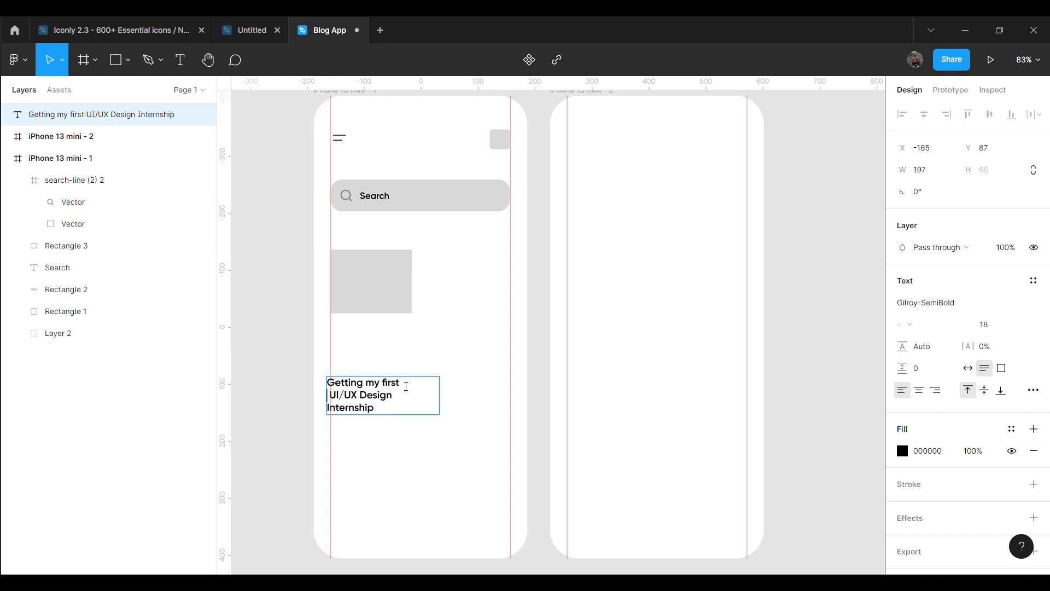
pyautogui.press('Escape')
pyautogui.moveTo(453, 414); pyautogui.dragTo(467, 414)
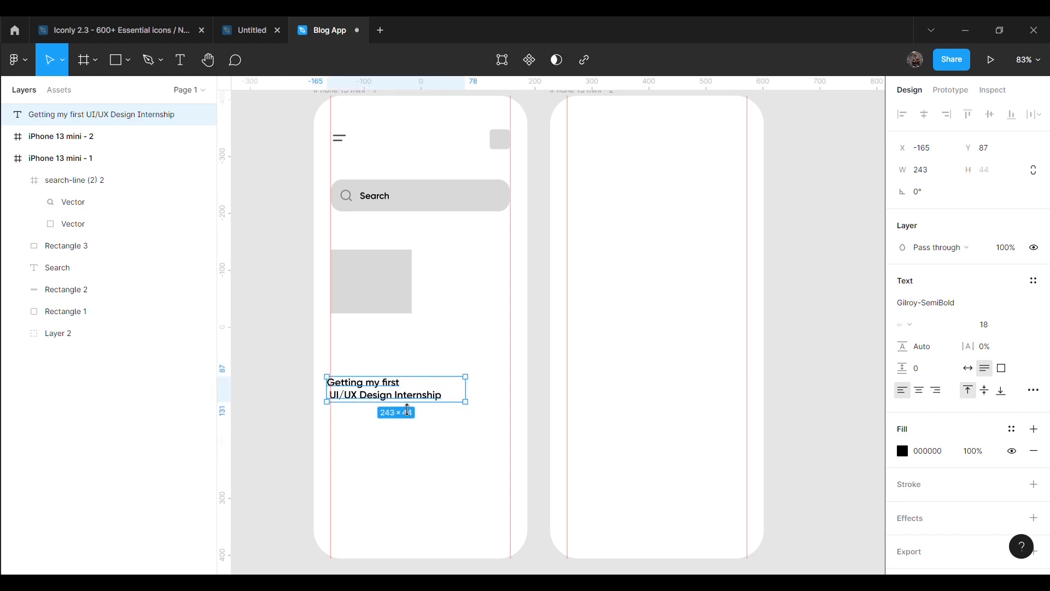
pyautogui.moveTo(402, 393)
pyautogui.mouseDown()
pyautogui.moveTo(495, 281)
pyautogui.moveTo(487, 277)
pyautogui.mouseUp()
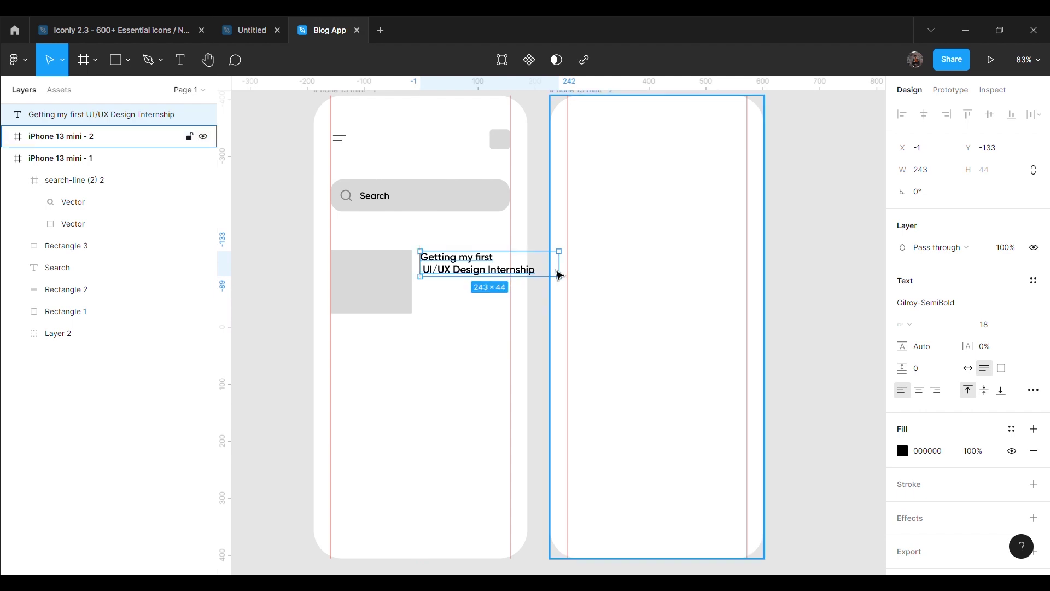
pyautogui.moveTo(558, 272); pyautogui.dragTo(524, 284)
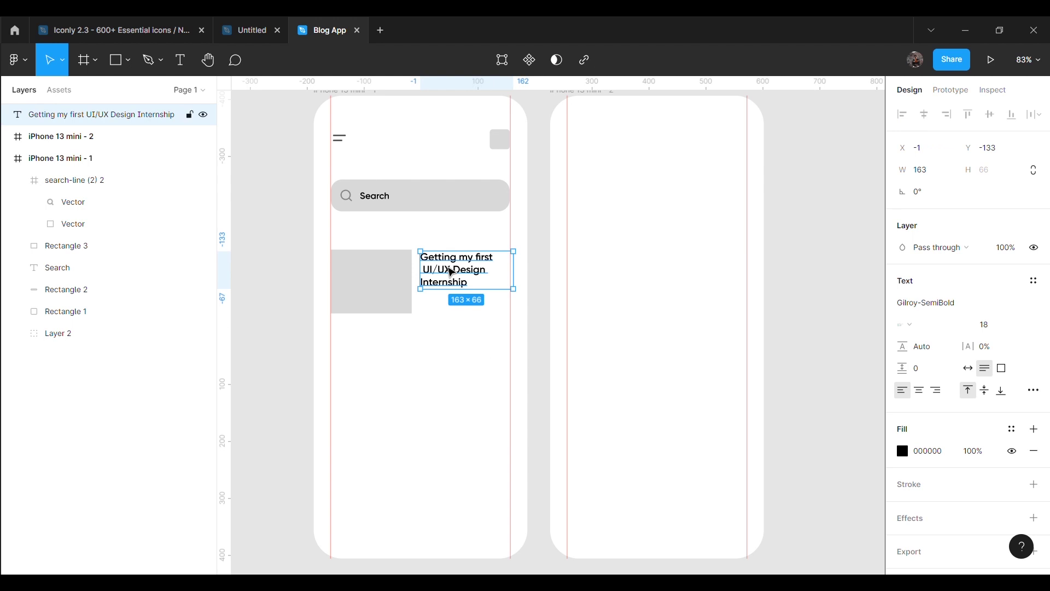
pyautogui.moveTo(450, 272); pyautogui.dragTo(451, 273)
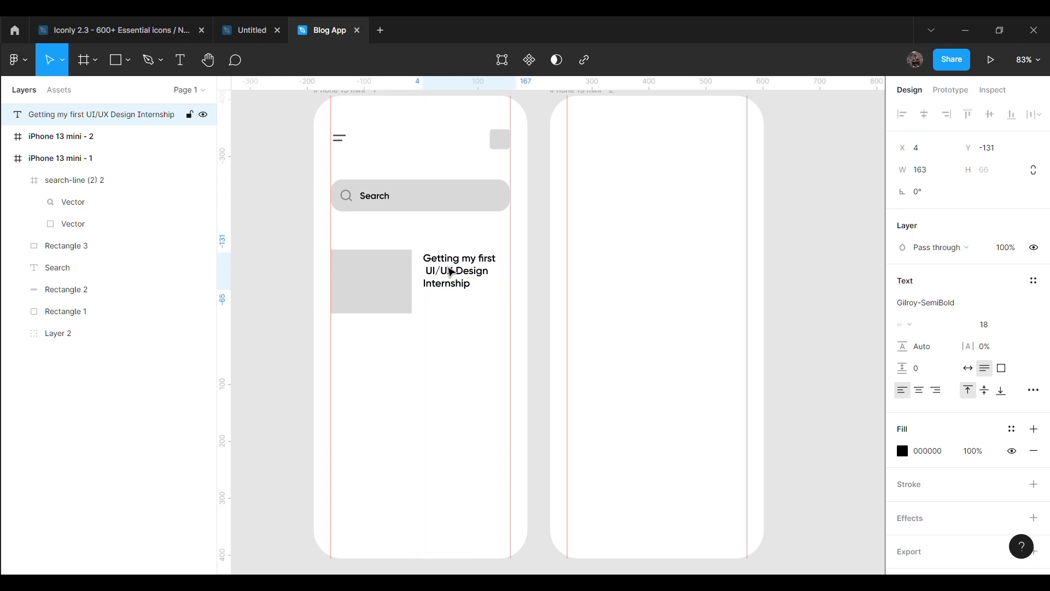
pyautogui.moveTo(456, 289); pyautogui.dragTo(457, 288)
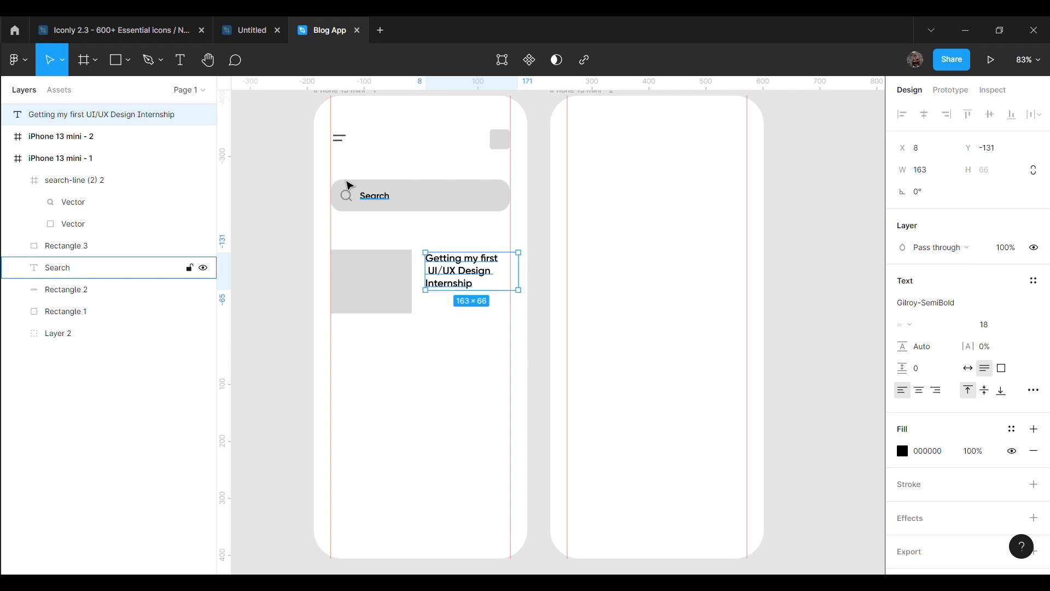
pyautogui.click(180, 60)
# Add a 14px 'Jan 12 8 min read' text line under the first card's title
pyautogui.click(429, 369)
pyautogui.write('Ian 12  ')
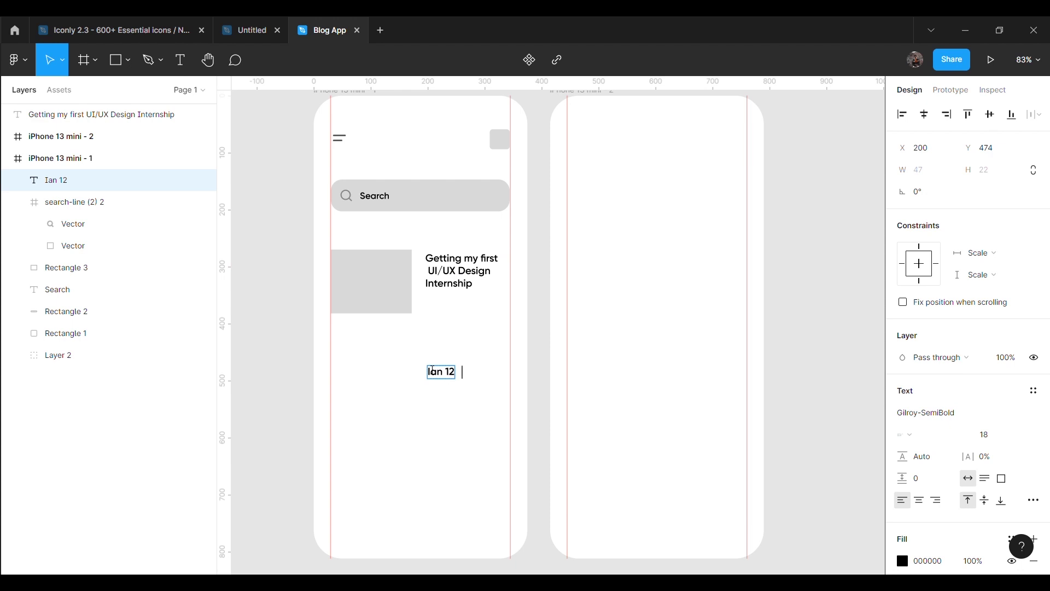
pyautogui.write('8 min read')
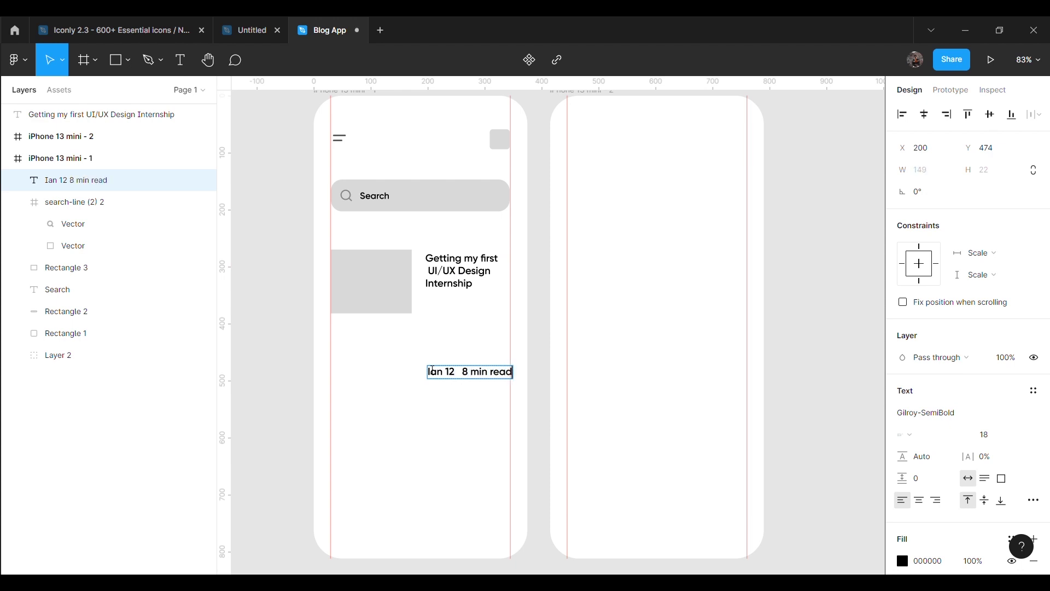
pyautogui.press('Escape')
pyautogui.click(995, 435)
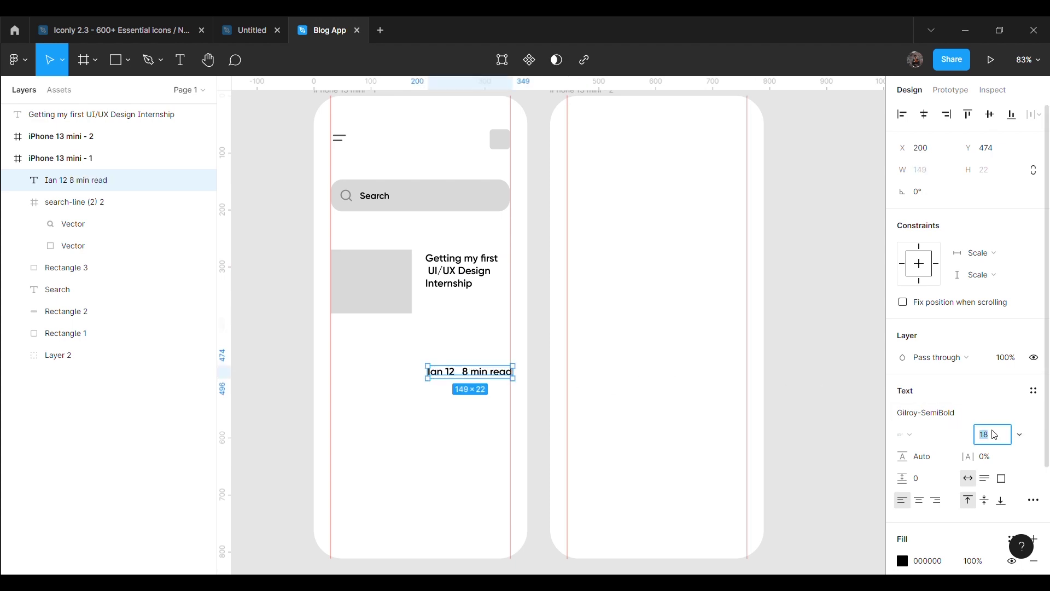
pyautogui.write('14')
pyautogui.press('Return')
pyautogui.moveTo(468, 374); pyautogui.dragTo(463, 304)
# Correct the date's misspelled 'Ian' to 'Jan' and nudge the line right 1px
pyautogui.doubleClick(453, 302)
pyautogui.click(444, 307)
pyautogui.press('Delete')
pyautogui.write('J')
pyautogui.press('Escape')
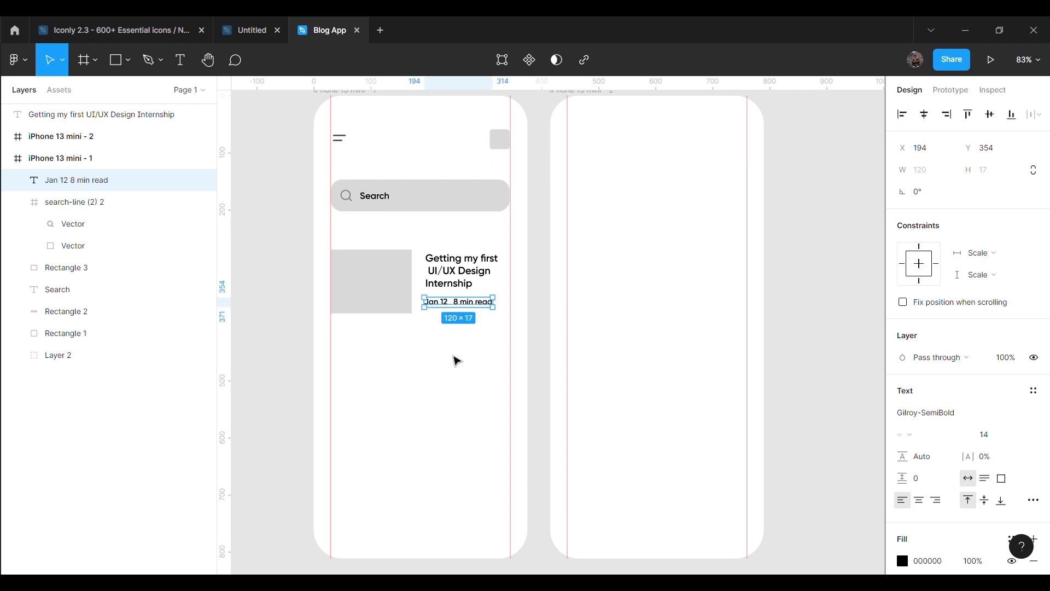
pyautogui.press('Right')
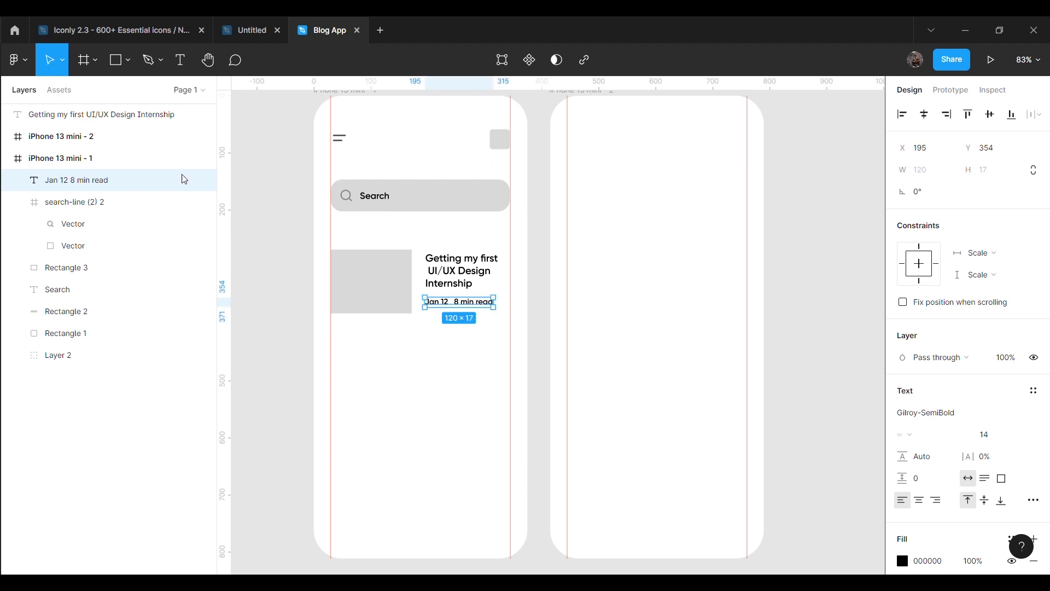
# Move the blog title layer into the first phone frame and nudge the date line up 1px
pyautogui.moveTo(109, 114); pyautogui.dragTo(125, 159)
pyautogui.click(462, 302)
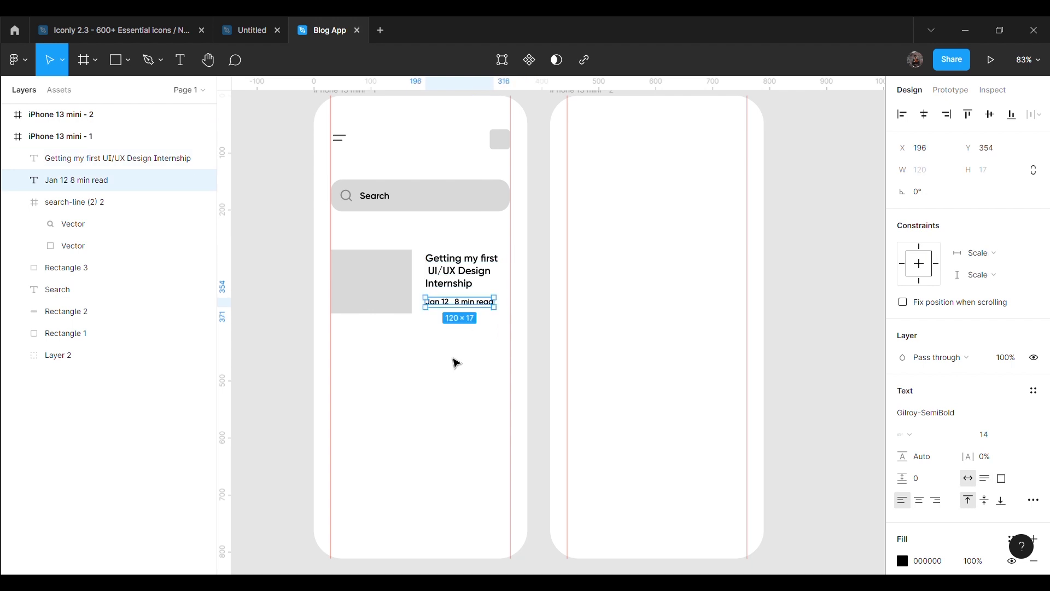
pyautogui.press('Up')
pyautogui.press('Up')
pyautogui.press('Up')
pyautogui.press('Up')
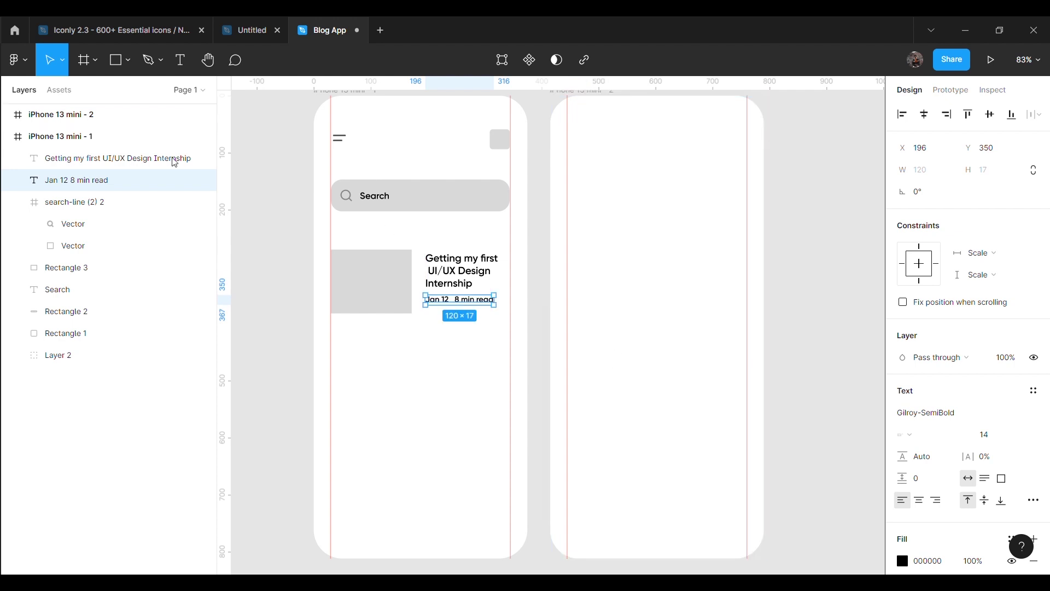
pyautogui.click(260, 212)
pyautogui.click(128, 60)
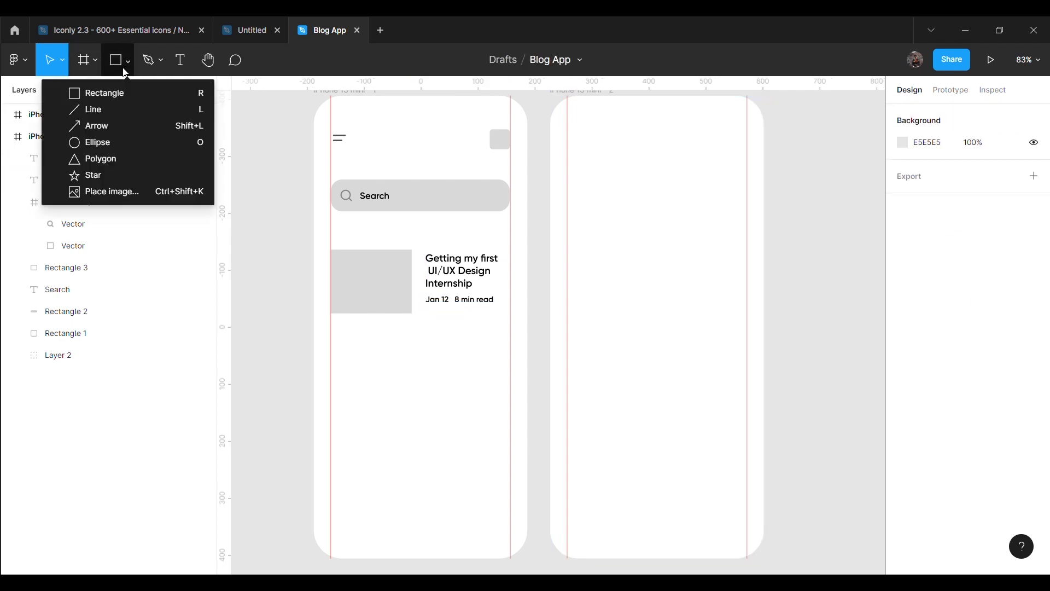
# Draw a tiny ellipse below the card image and zoom in to select it
pyautogui.click(116, 141)
pyautogui.moveTo(401, 333); pyautogui.dragTo(399, 335)
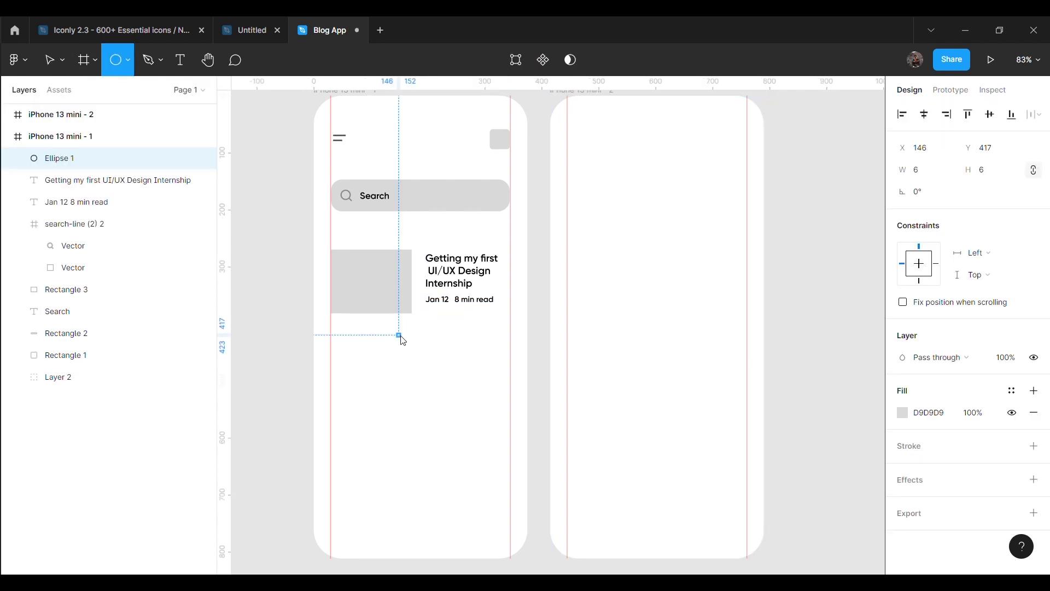
pyautogui.click(423, 361)
pyautogui.hotkey('ctrl', '+')
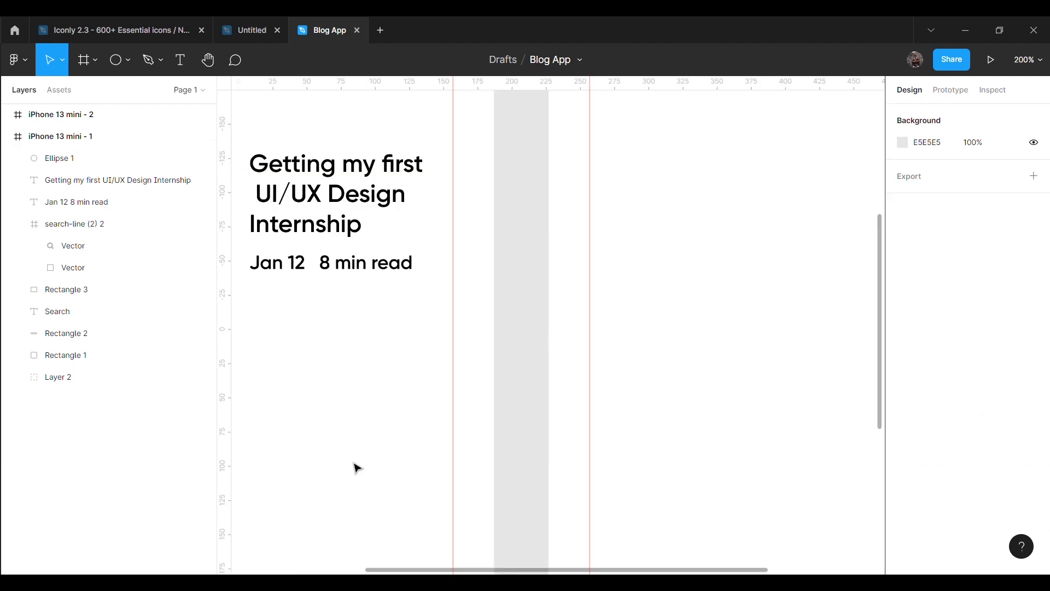
pyautogui.hscroll(-3, 354, 467)
pyautogui.hscroll(-2, 235, 463)
pyautogui.click(345, 348)
# Size the dot to 3×3 and place it between 'Jan 12' and '8 min read'
pyautogui.click(925, 171)
pyautogui.write('4')
pyautogui.press('Return')
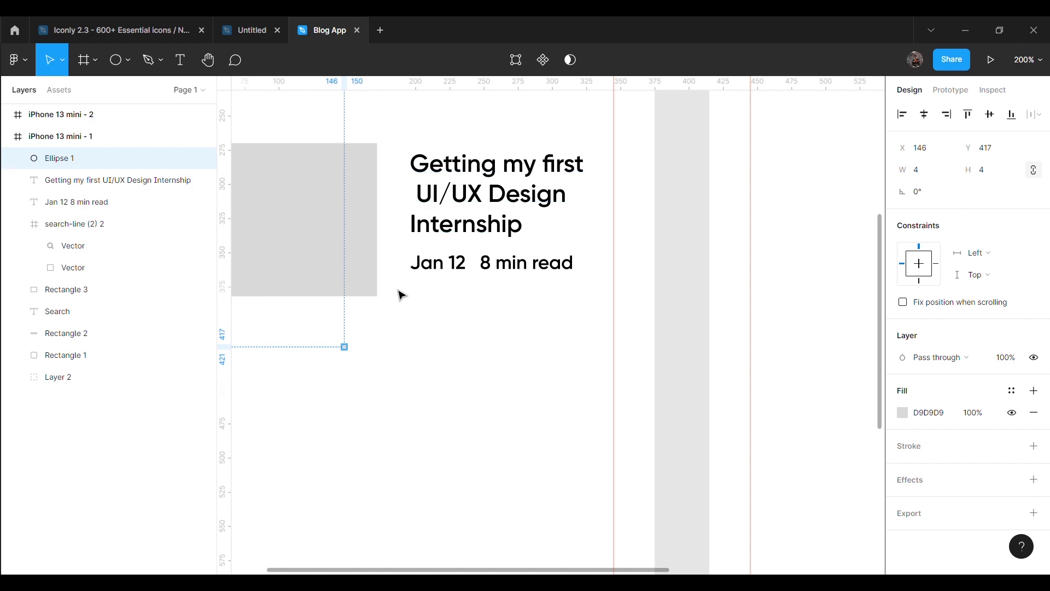
pyautogui.moveTo(349, 349)
pyautogui.mouseDown()
pyautogui.moveTo(456, 296)
pyautogui.moveTo(479, 270)
pyautogui.mouseUp()
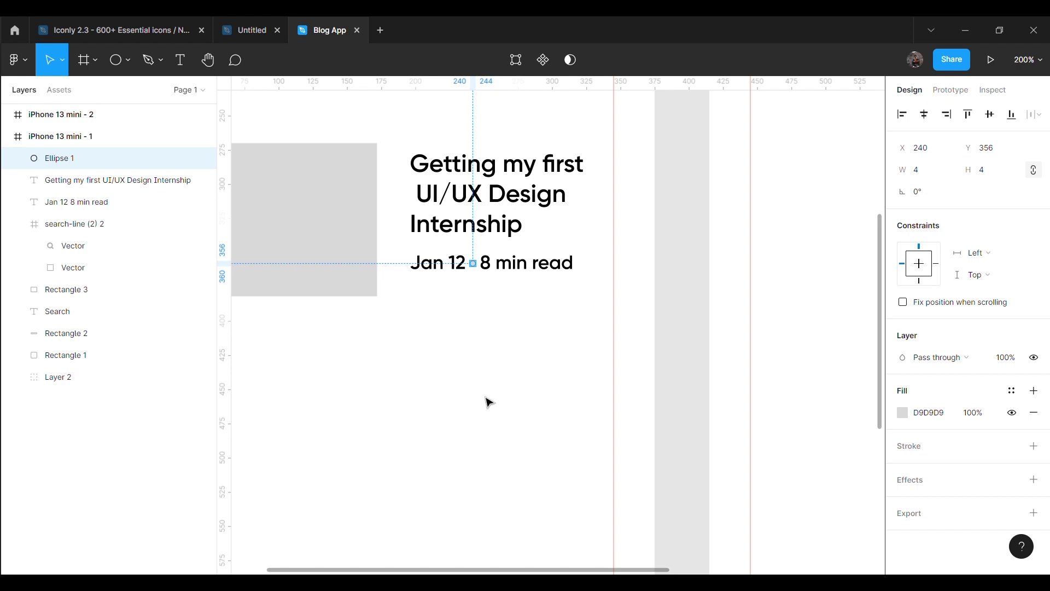
pyautogui.click(930, 176)
pyautogui.write('3')
pyautogui.press('Return')
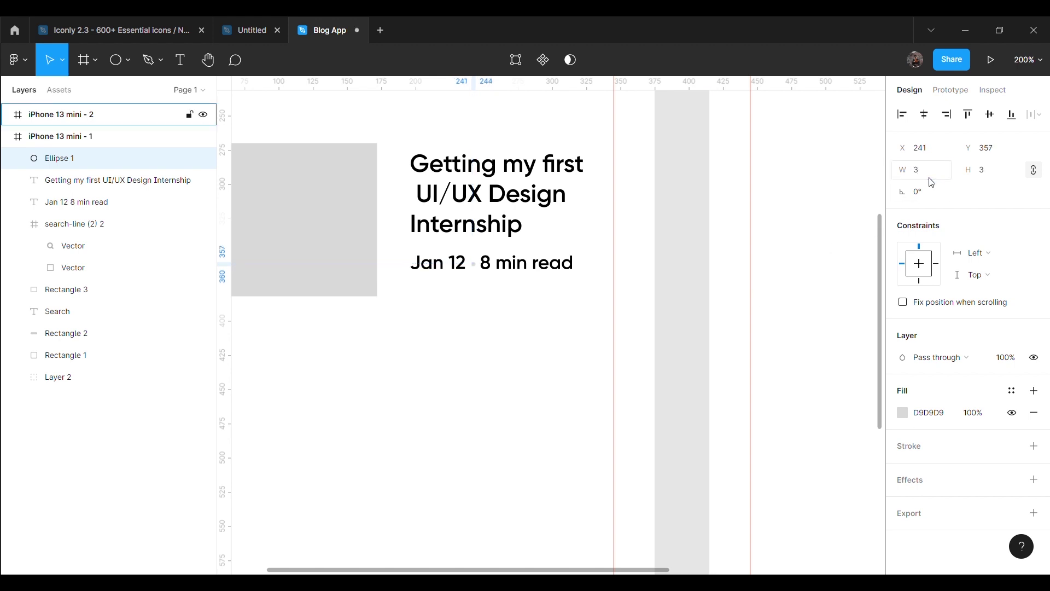
pyautogui.click(706, 308)
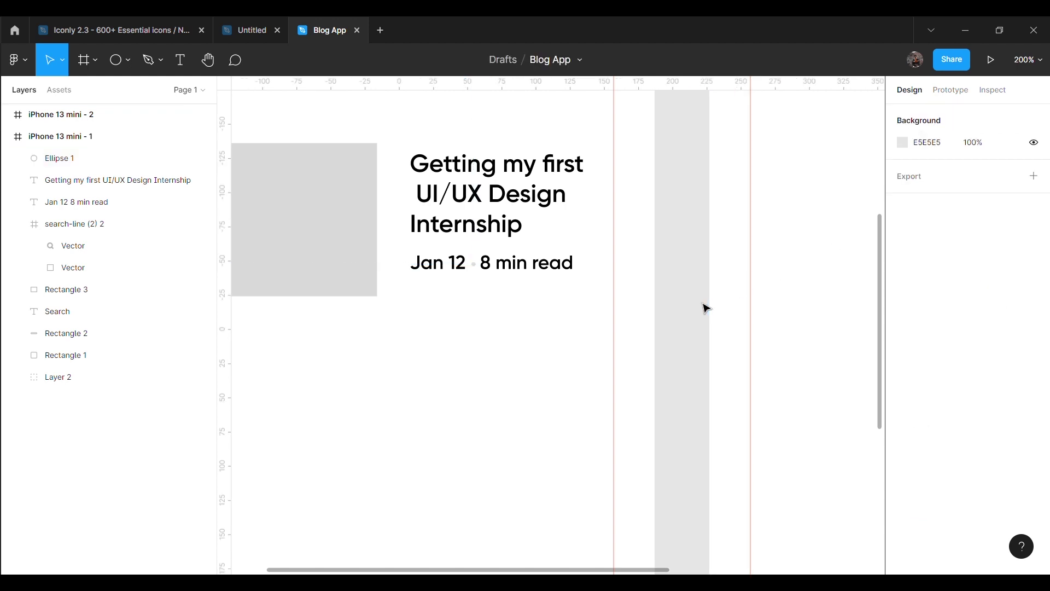
pyautogui.hotkey('shift', '0')
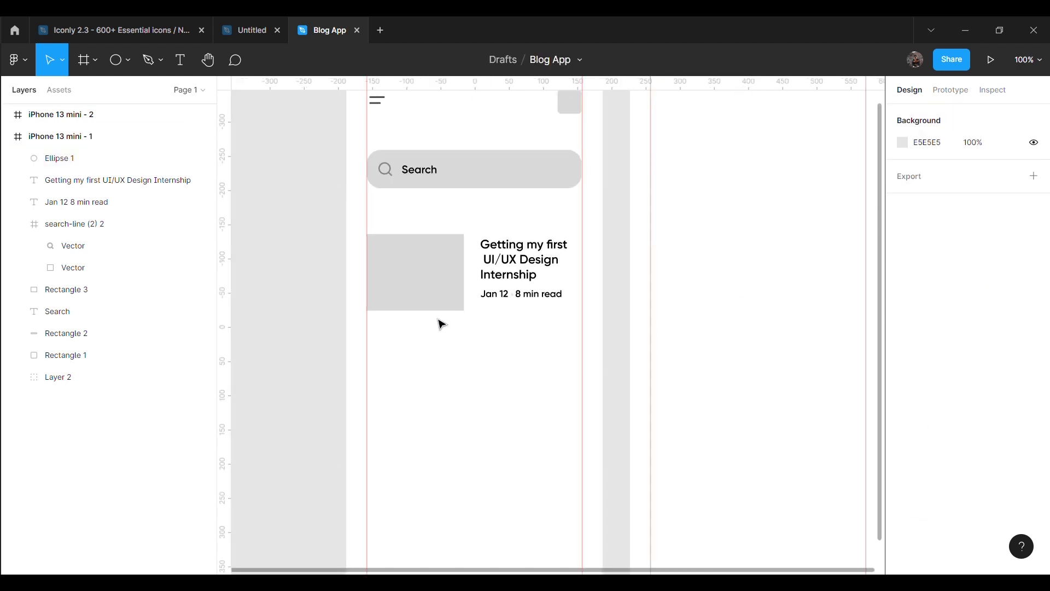
# Group the first card's image, title, date line and dot into one group
pyautogui.click(437, 304)
pyautogui.keyDown('shift'); pyautogui.click(120, 180); pyautogui.keyUp('shift')
pyautogui.keyDown('shift'); pyautogui.click(121, 158); pyautogui.keyUp('shift')
pyautogui.keyDown('shift'); pyautogui.click(120, 205); pyautogui.keyUp('shift')
pyautogui.hotkey('ctrl', 'g')
# Duplicate the grouped card twice, stacking the copies below the first
pyautogui.hotkey('ctrl', 'd')
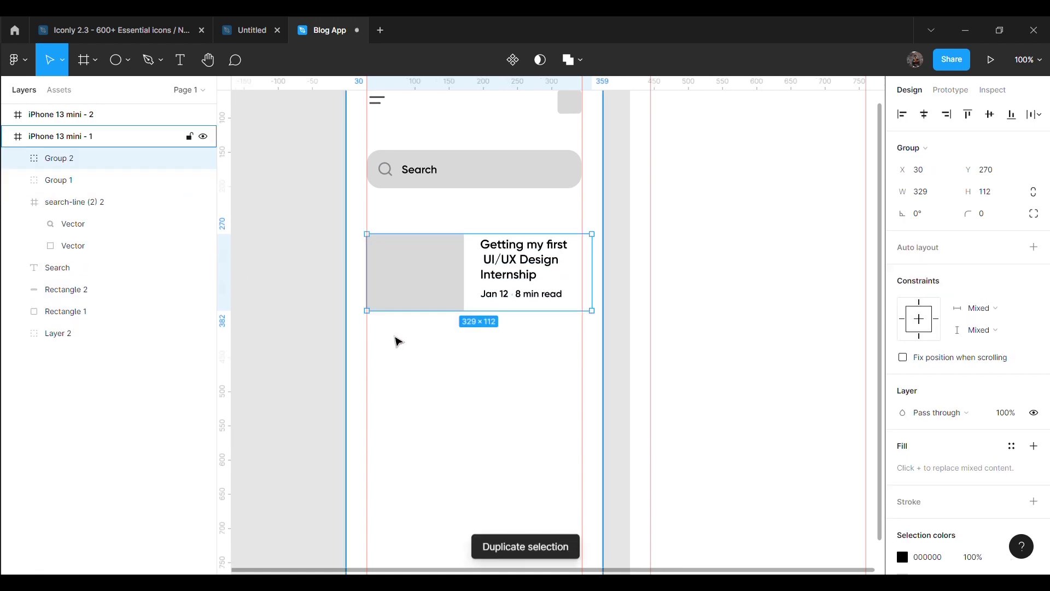
pyautogui.moveTo(484, 285); pyautogui.dragTo(479, 403)
pyautogui.hotkey('ctrl', 'd')
pyautogui.scroll(-1, 479, 408)
pyautogui.scroll(-5, 480, 407)
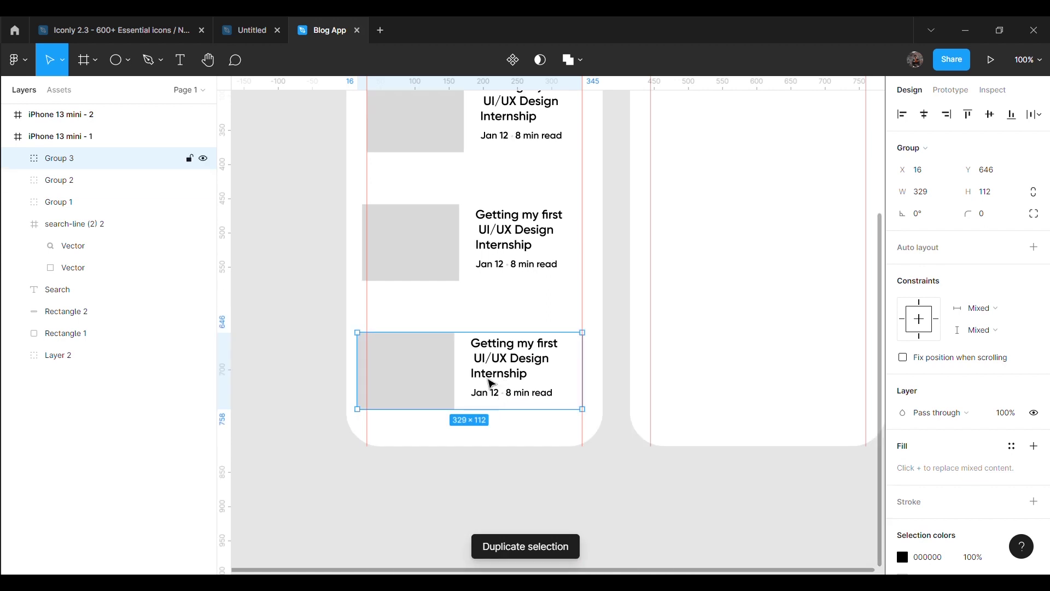
# Align the three stacked article cards evenly down the home screen
pyautogui.click(633, 308)
pyautogui.moveTo(451, 368); pyautogui.dragTo(453, 372)
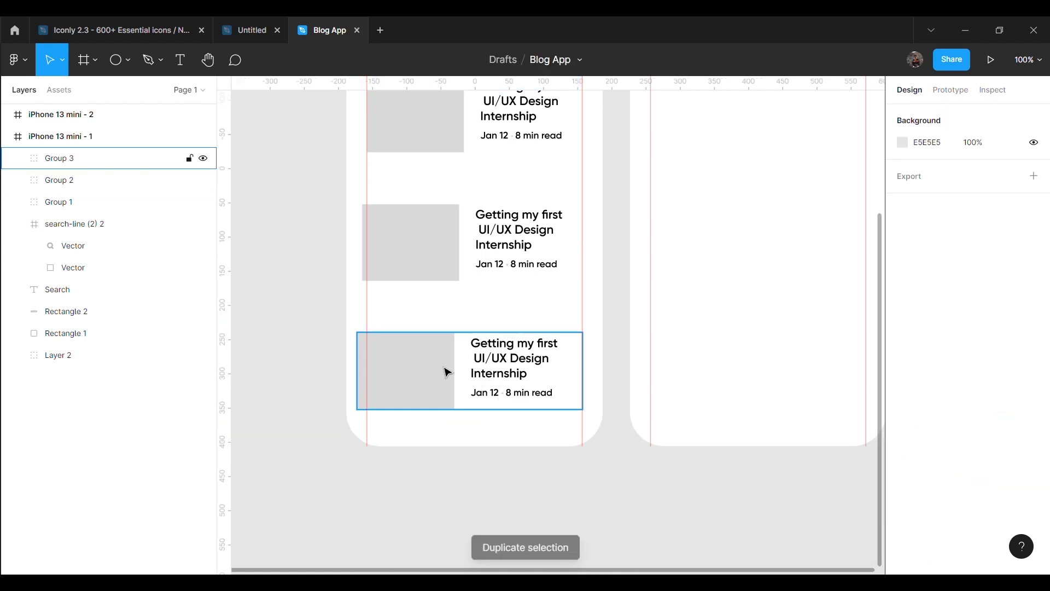
pyautogui.moveTo(421, 241); pyautogui.dragTo(426, 241)
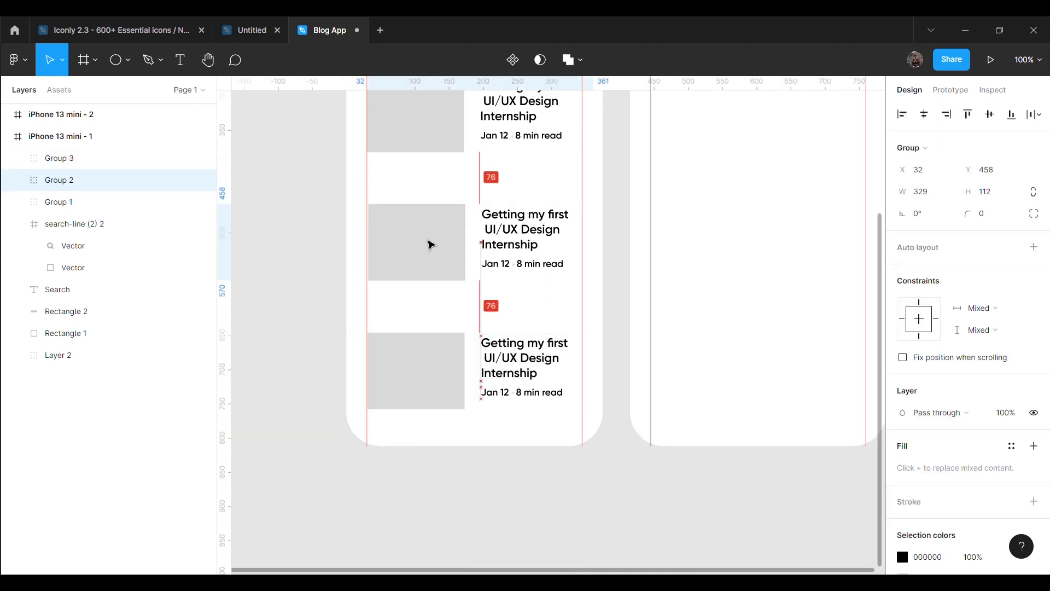
pyautogui.click(615, 226)
pyautogui.scroll(5, 609, 297)
pyautogui.scroll(2, 488, 305)
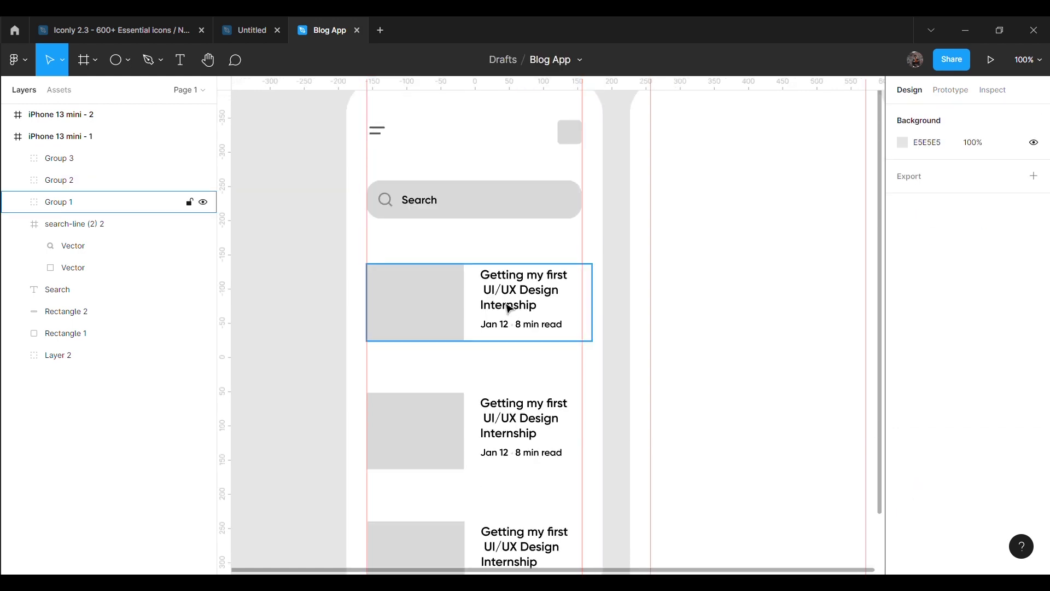
pyautogui.moveTo(478, 305)
pyautogui.mouseDown()
pyautogui.moveTo(511, 311)
pyautogui.moveTo(511, 336)
pyautogui.mouseUp()
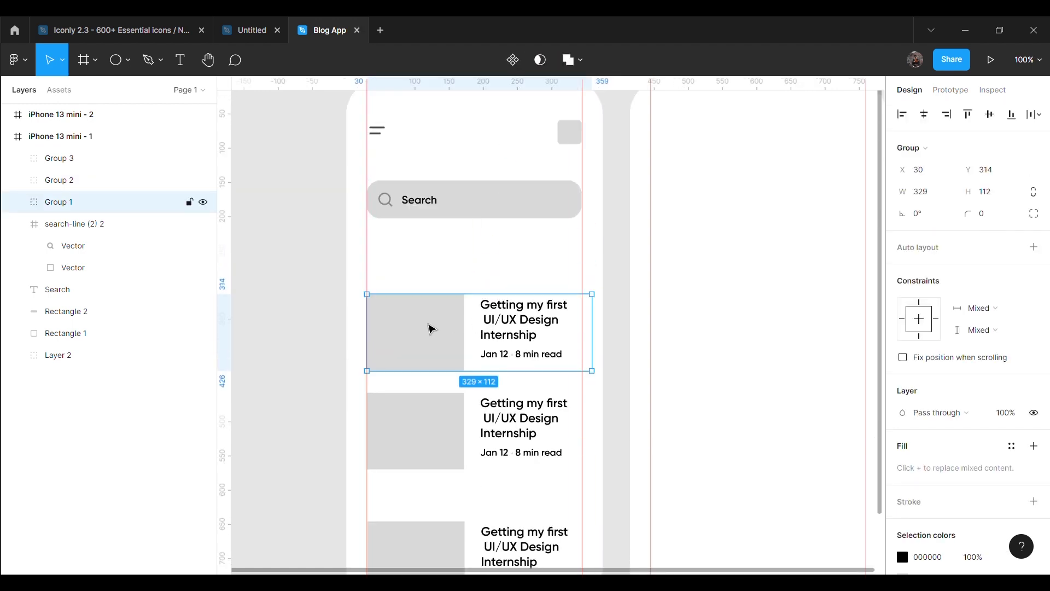
pyautogui.scroll(2, 377, 296)
pyautogui.click(377, 296)
# Create a 'Featured Latest Trending' text row and place it under the search bar
pyautogui.press('t')
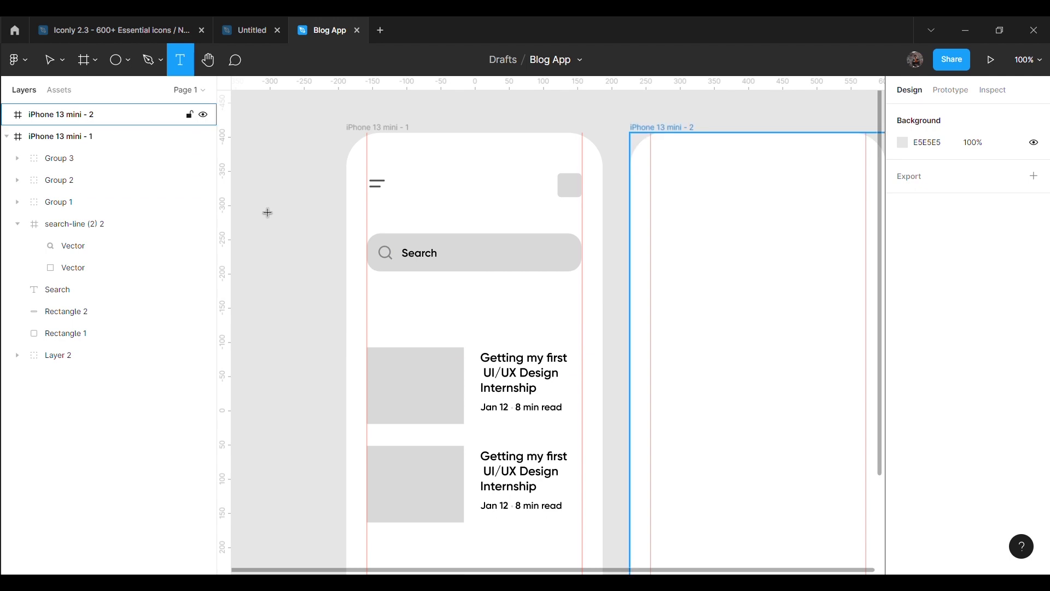
pyautogui.click(290, 275)
pyautogui.write('Featured')
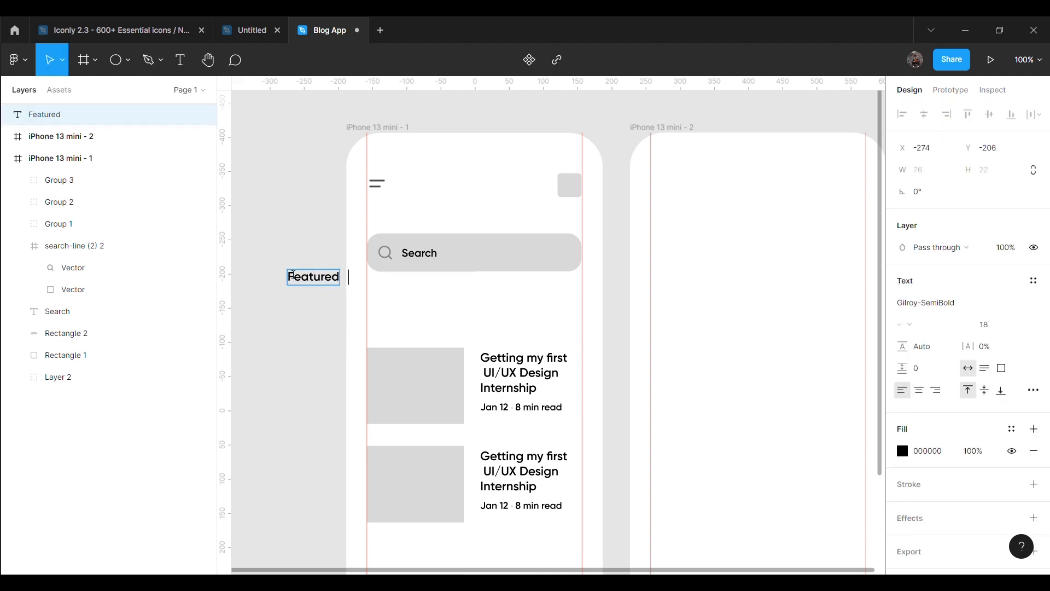
pyautogui.write('    La')
pyautogui.press('BackSpace')
pyautogui.press('BackSpace')
pyautogui.write('atestTrending')
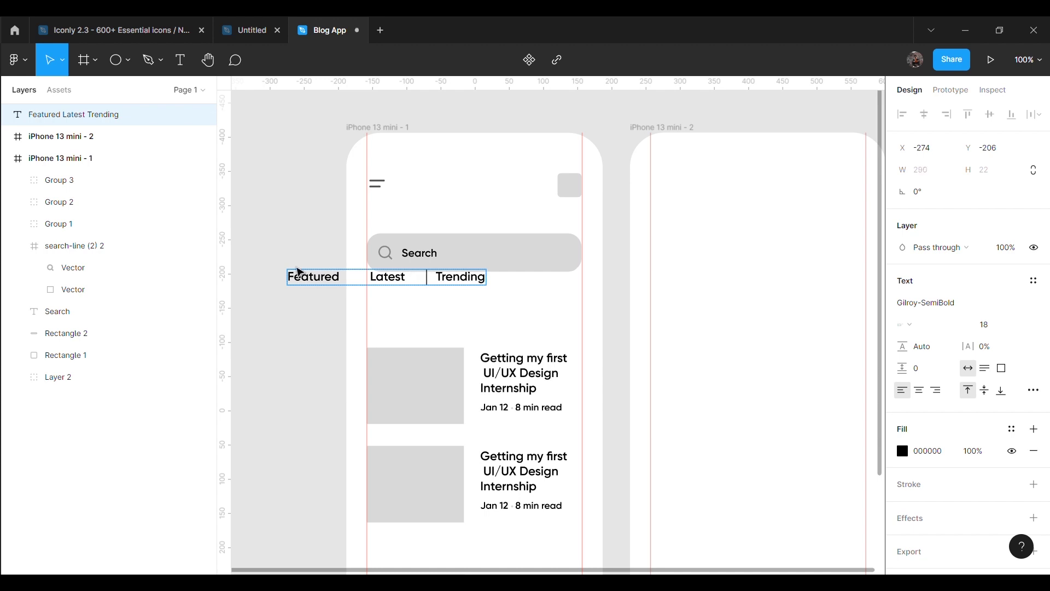
pyautogui.moveTo(436, 281); pyautogui.dragTo(513, 300)
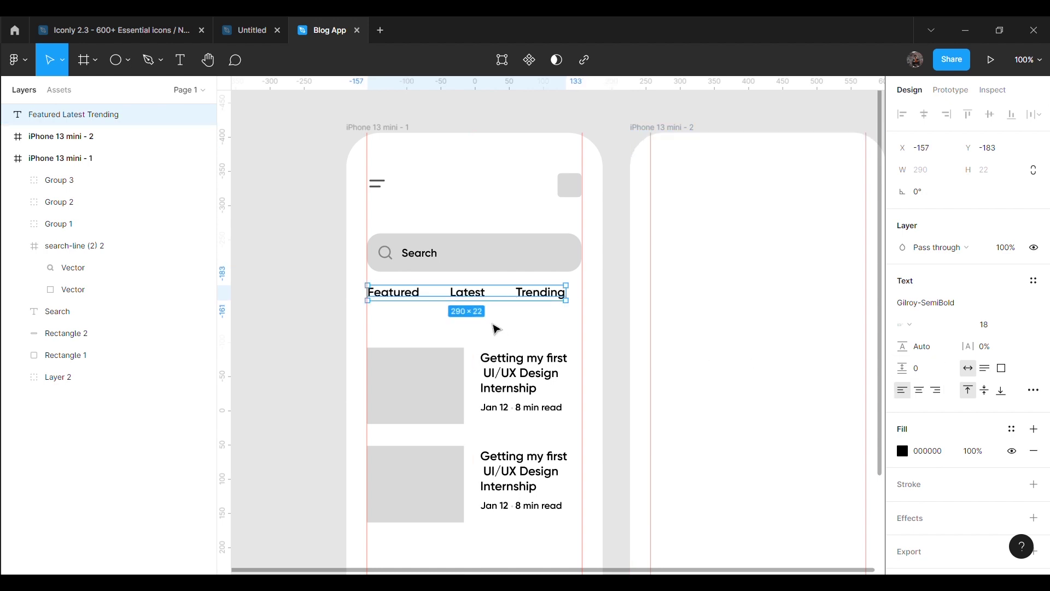
pyautogui.doubleClick(418, 293)
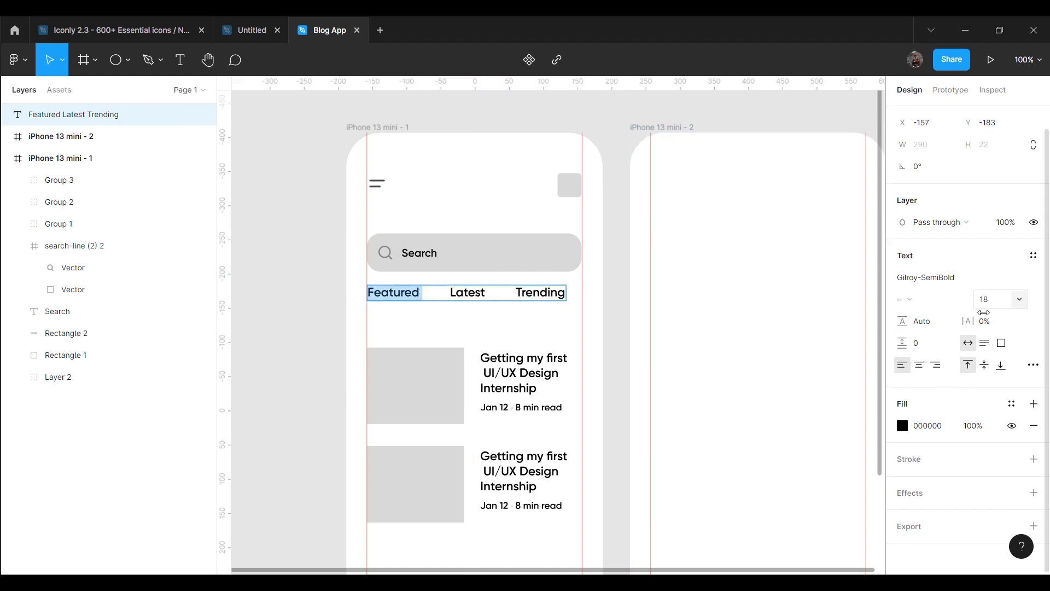
# Make 'Featured' Gilroy-Bold and move the category row slightly lower
pyautogui.click(1027, 303)
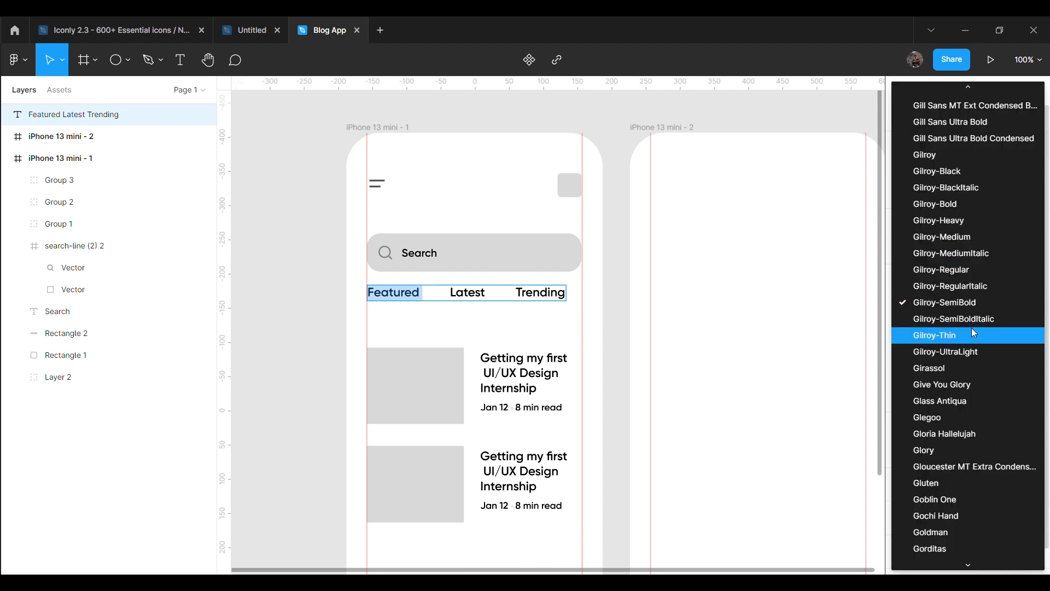
pyautogui.click(969, 205)
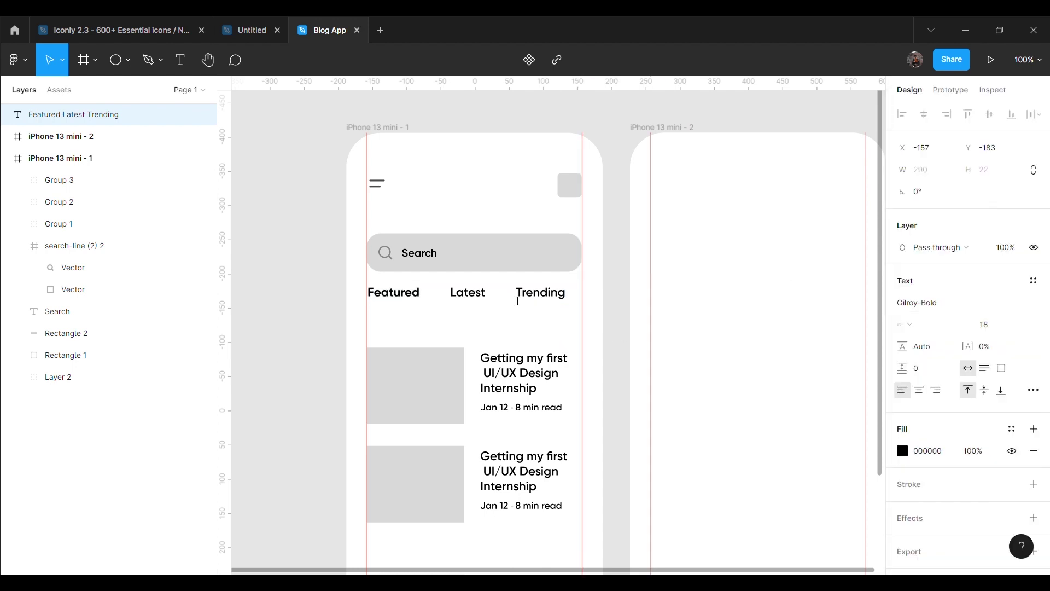
pyautogui.press('Escape')
pyautogui.click(629, 315)
pyautogui.click(485, 305)
pyautogui.moveTo(485, 305); pyautogui.dragTo(485, 312)
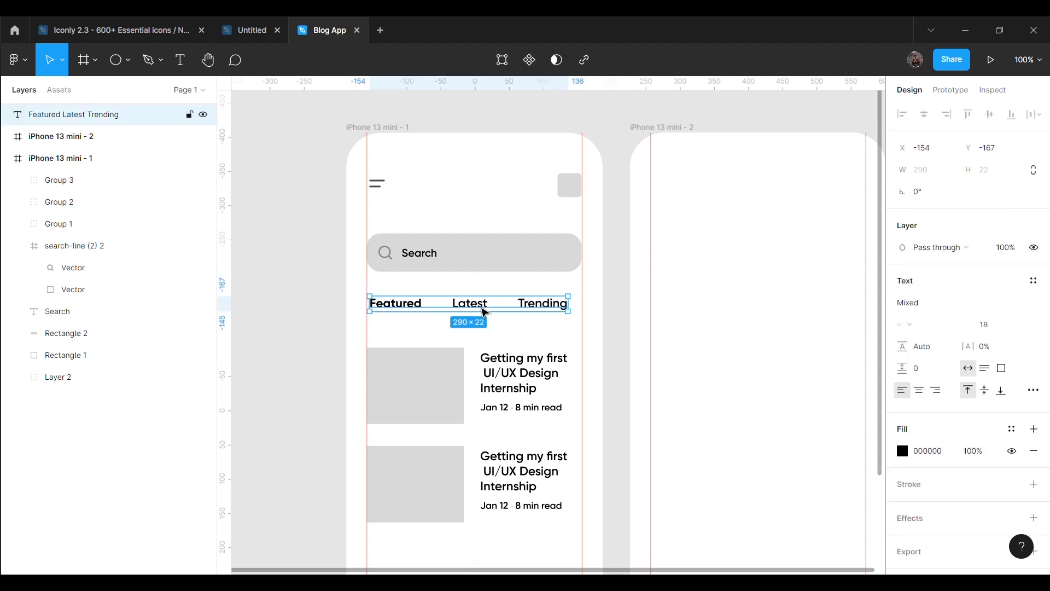
# Group the search bar's background, Search label and icon
pyautogui.click(499, 265)
pyautogui.keyDown('shift'); pyautogui.click(83, 314); pyautogui.keyUp('shift')
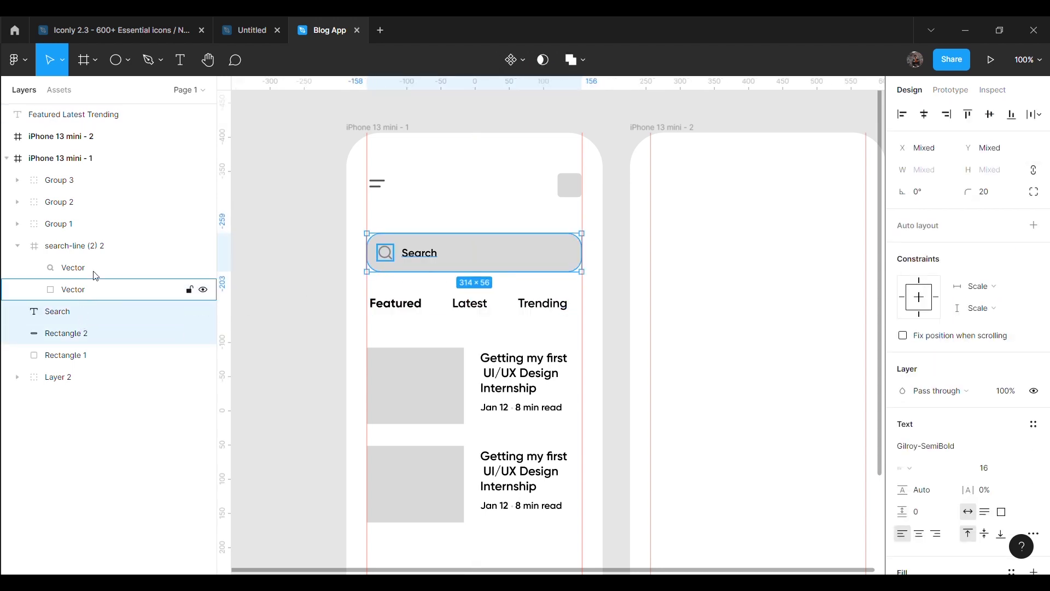
pyautogui.keyDown('shift'); pyautogui.click(97, 269); pyautogui.keyUp('shift')
pyautogui.hotkey('ctrl', 'g')
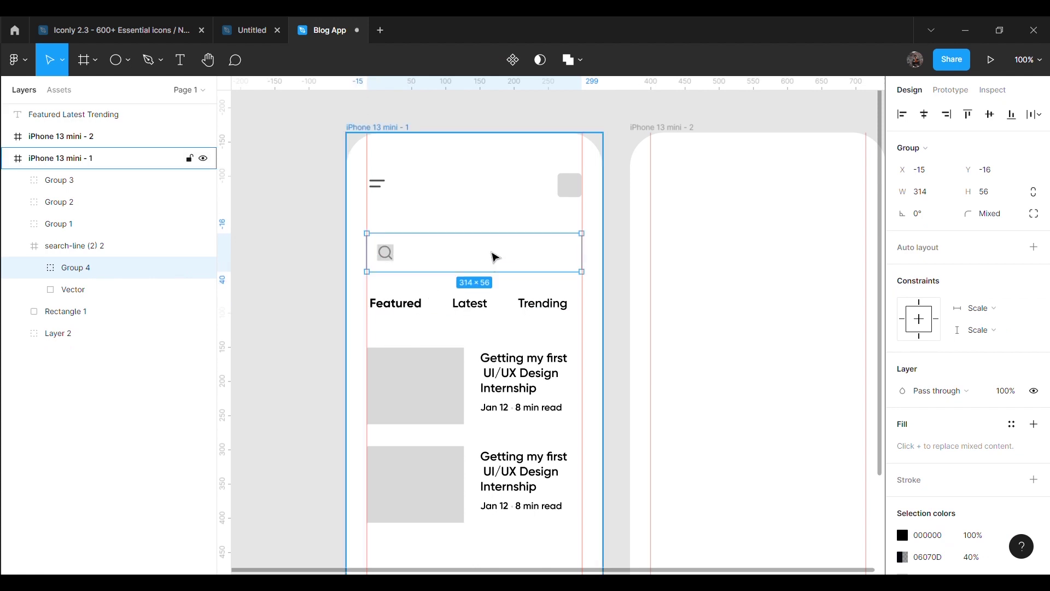
# Redo the grouping of the search icon frame, Search text and Rectangle 2
pyautogui.hotkey('ctrl', 'z')
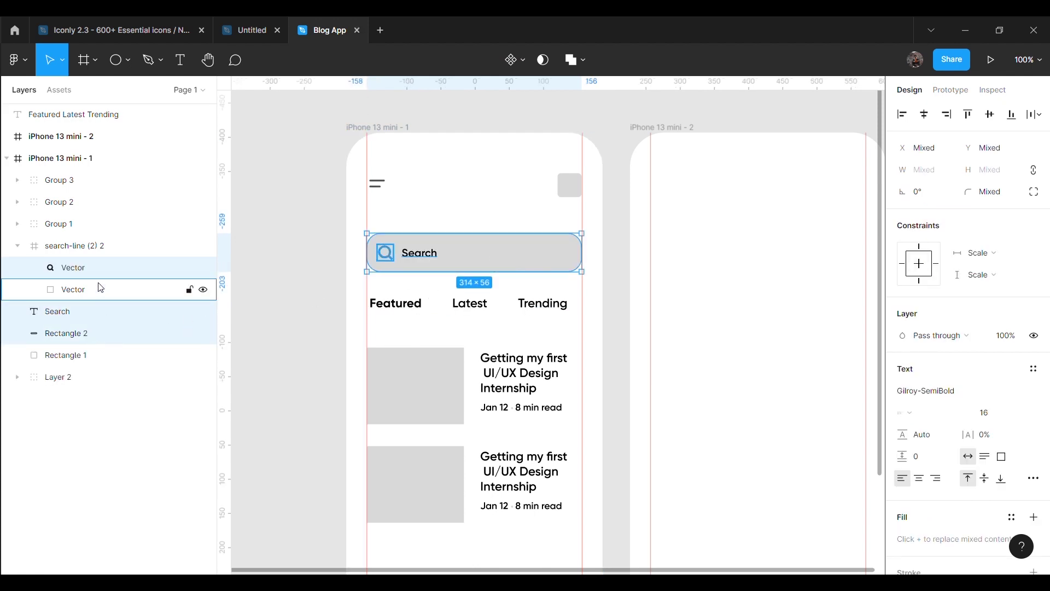
pyautogui.click(332, 266)
pyautogui.click(394, 262)
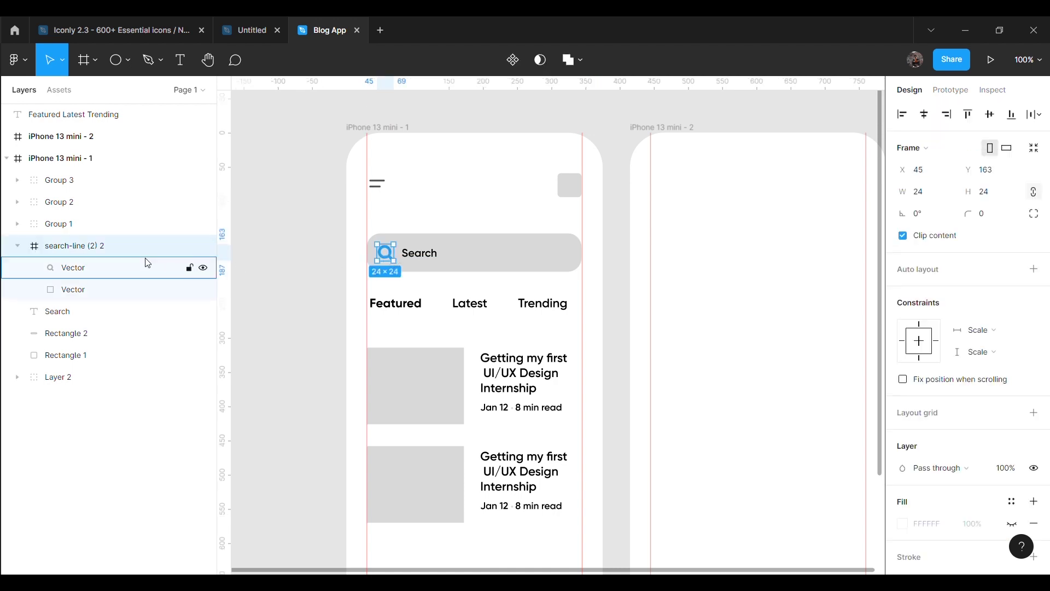
pyautogui.keyDown('shift'); pyautogui.click(94, 311); pyautogui.keyUp('shift')
pyautogui.keyDown('shift'); pyautogui.click(97, 333); pyautogui.keyUp('shift')
pyautogui.hotkey('ctrl', 'g')
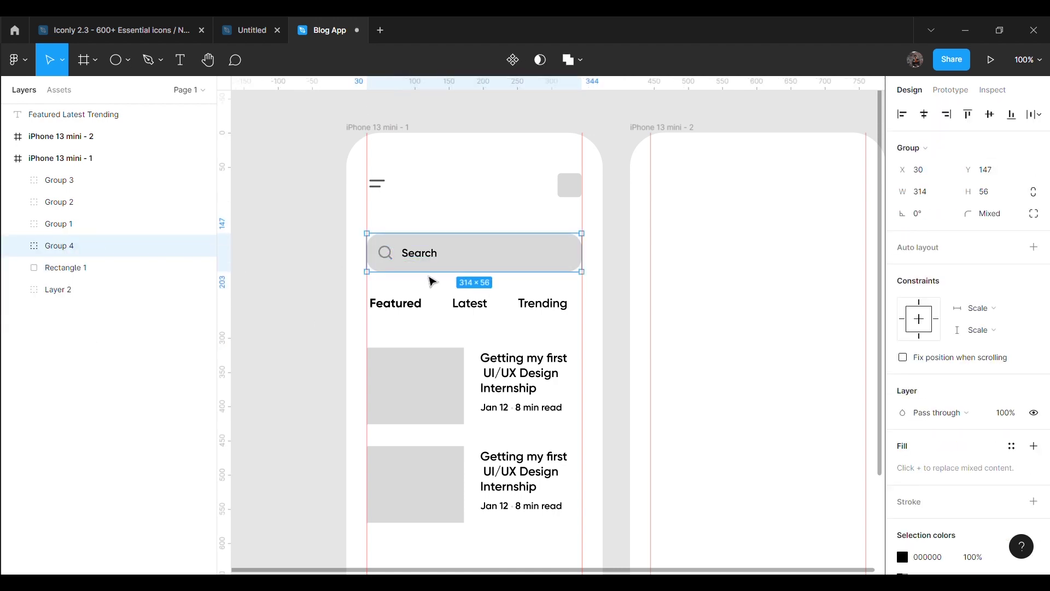
# Move the search bar group to Y 137 and reposition the tab labels
pyautogui.moveTo(483, 257); pyautogui.dragTo(485, 251)
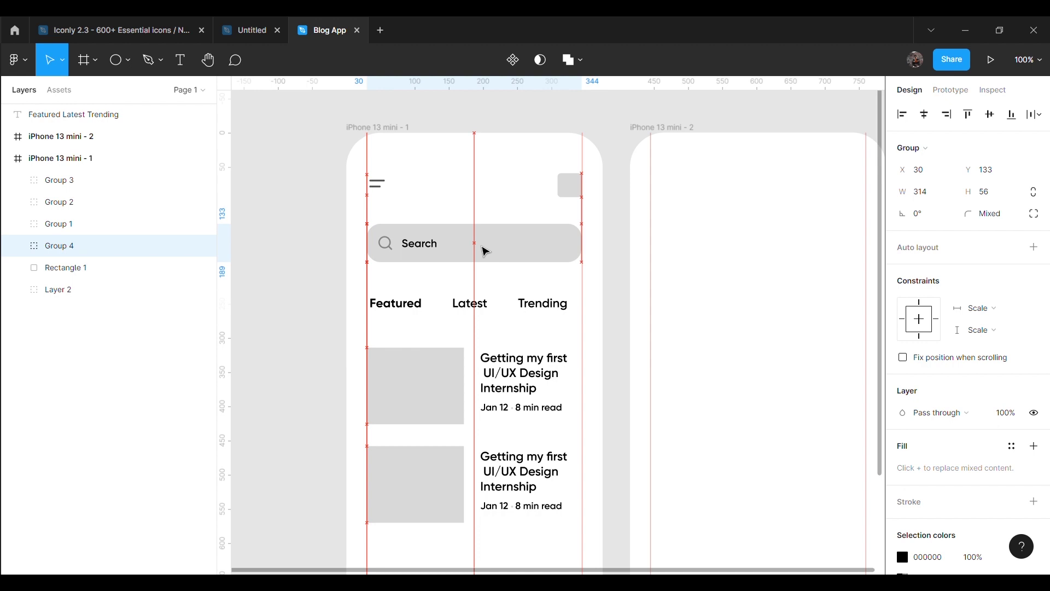
pyautogui.moveTo(485, 251); pyautogui.dragTo(485, 253)
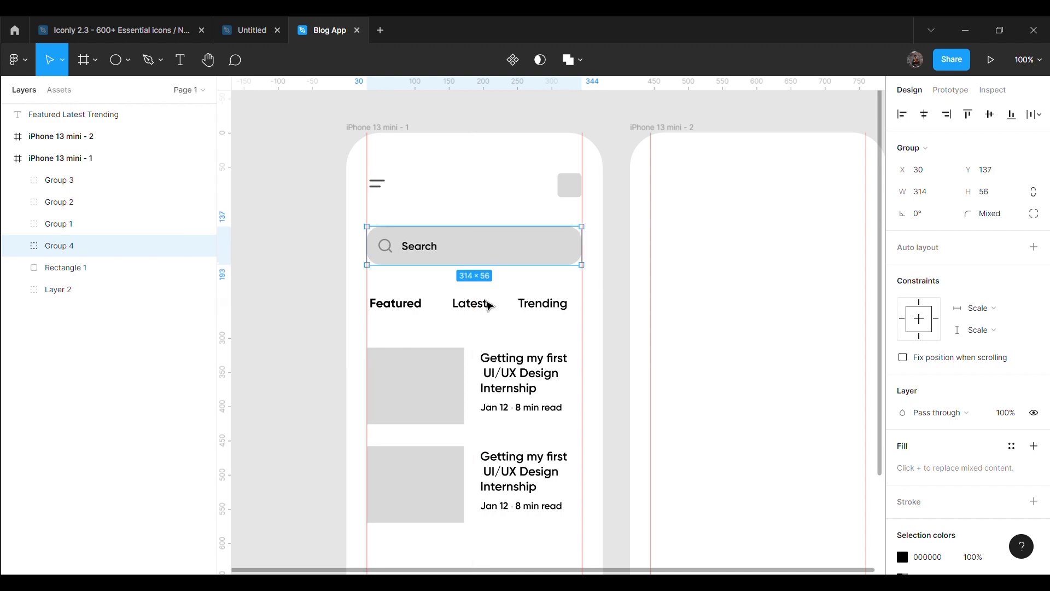
pyautogui.click(490, 306)
pyautogui.moveTo(482, 304); pyautogui.dragTo(483, 312)
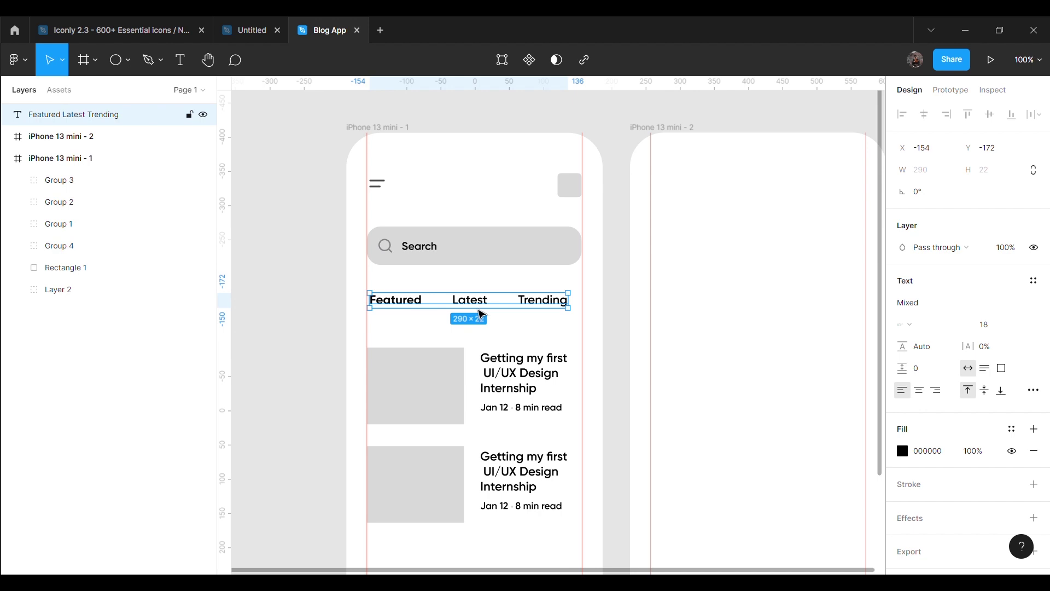
# Widen the gaps between Featured, Latest and Trending to span the full screen width
pyautogui.moveTo(480, 313); pyautogui.dragTo(479, 314)
pyautogui.doubleClick(484, 312)
pyautogui.click(517, 308)
pyautogui.click(441, 307)
pyautogui.click(447, 304)
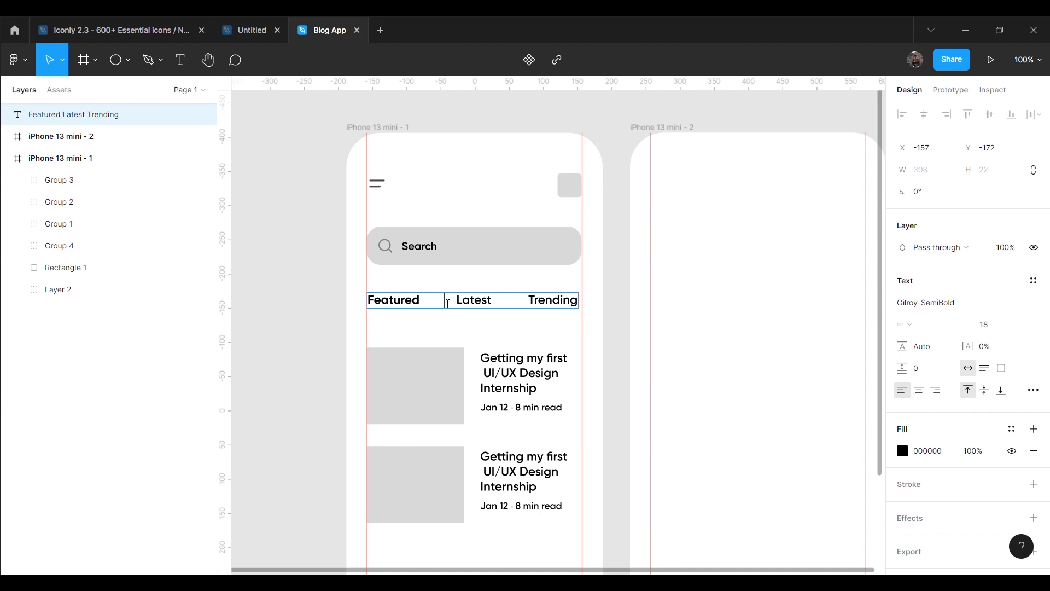
pyautogui.click(519, 304)
pyautogui.click(454, 306)
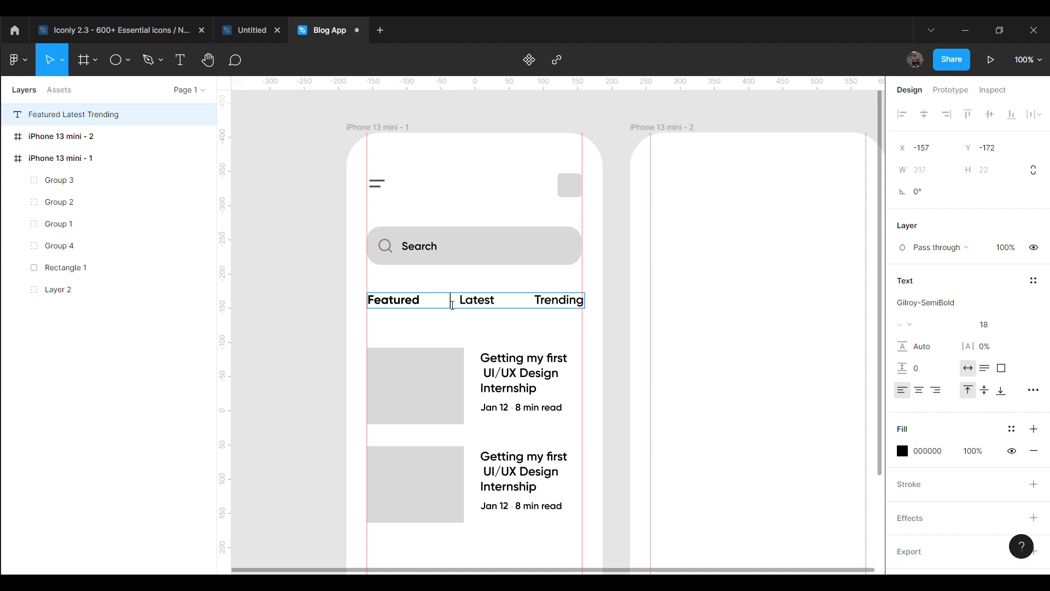
pyautogui.click(616, 287)
# Move the second article card down about 21 px
pyautogui.scroll(-1, 616, 288)
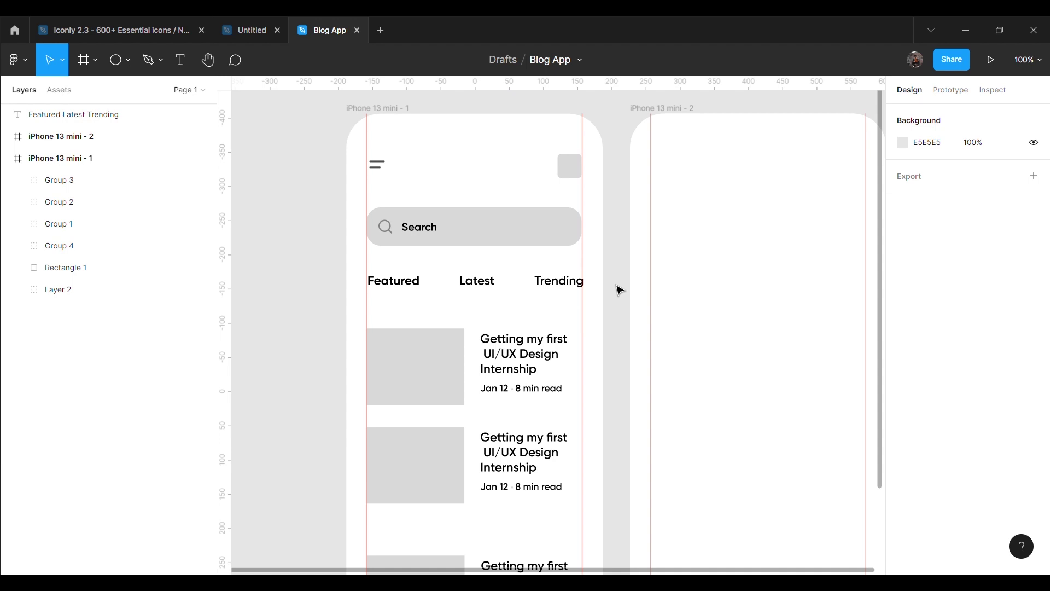
pyautogui.scroll(-2, 612, 292)
pyautogui.scroll(-3, 591, 307)
pyautogui.click(462, 219)
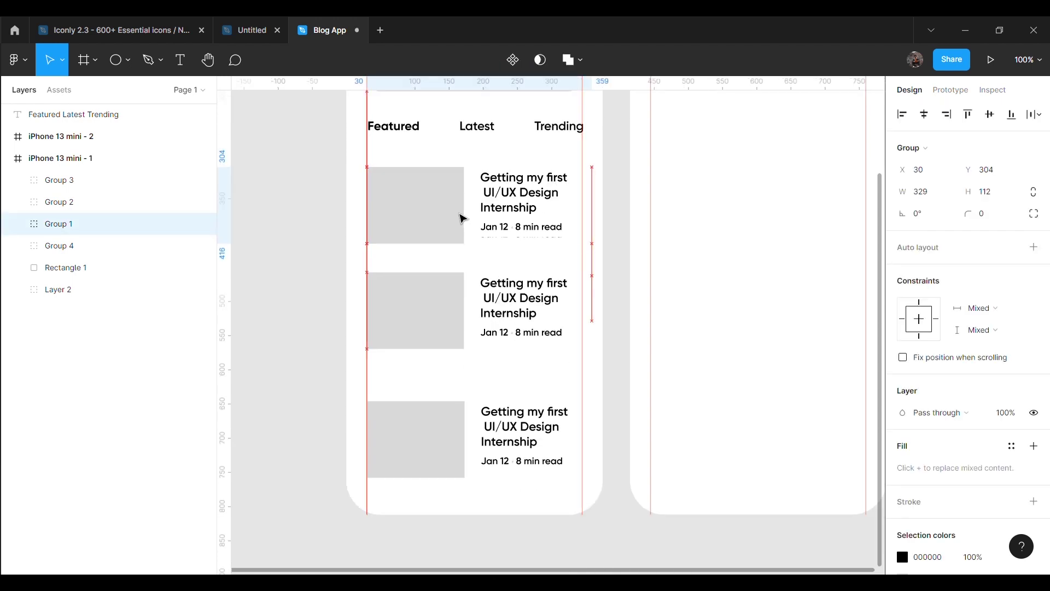
pyautogui.moveTo(469, 300); pyautogui.dragTo(471, 316)
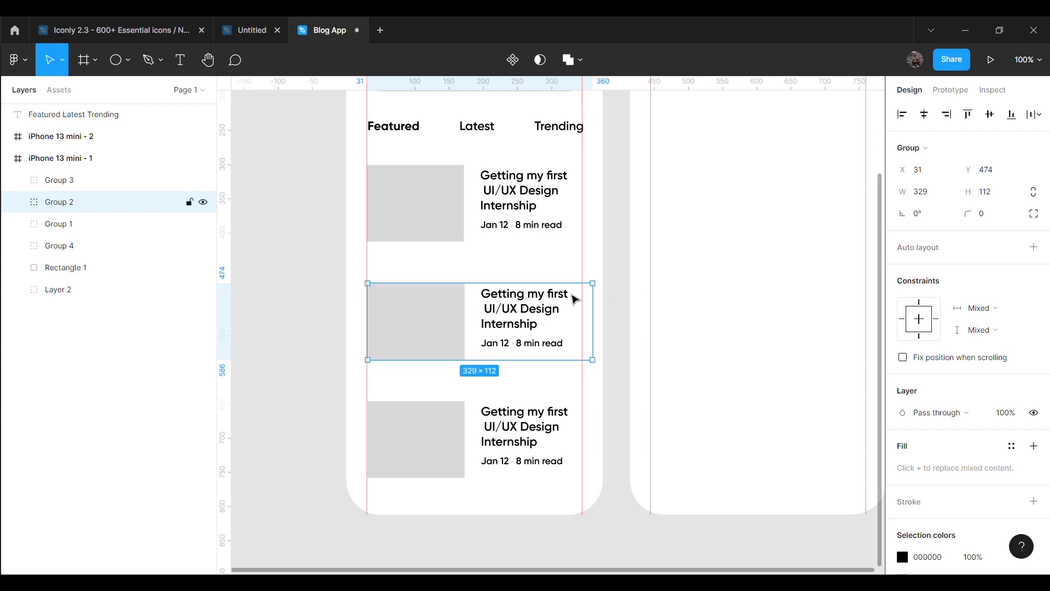
pyautogui.click(621, 290)
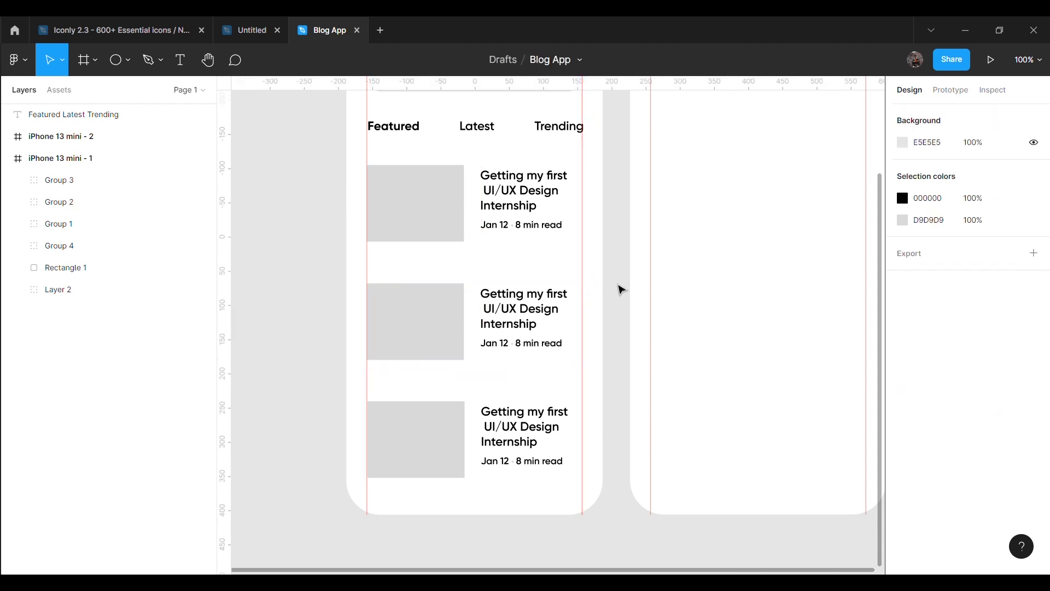
# Retitle the second card 'The Worst Career Mistake Junior UX Designers Make'
pyautogui.doubleClick(536, 308)
pyautogui.press('Return')
pyautogui.write('The Worst Car')
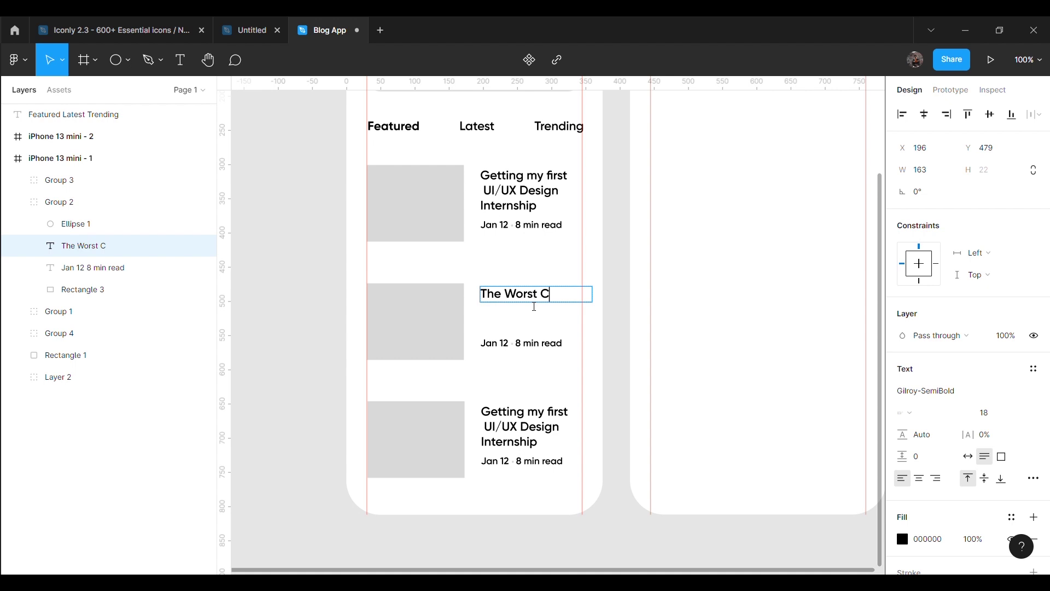
pyautogui.write('eer')
pyautogui.write(' Mistake Junior UX')
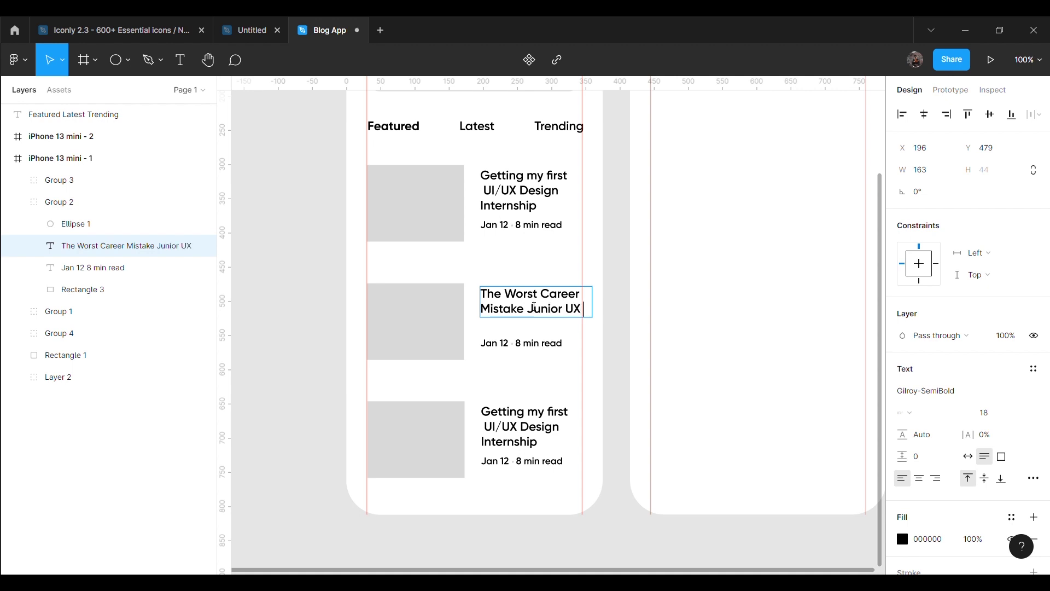
pyautogui.write(' dE')
pyautogui.press('BackSpace')
pyautogui.press('BackSpace')
pyautogui.write('Designers M')
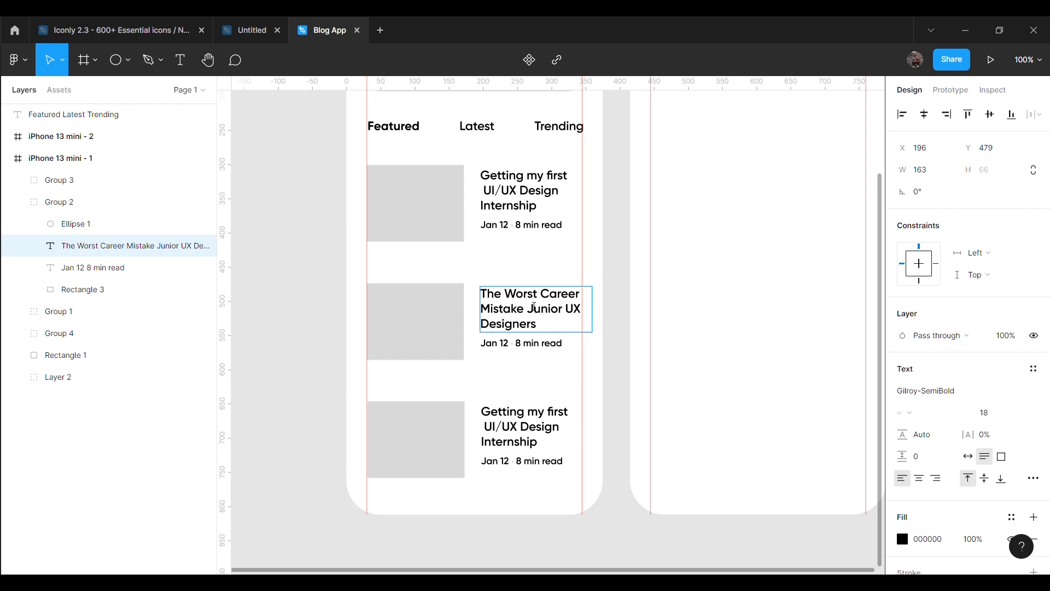
pyautogui.write('ake')
pyautogui.click(624, 369)
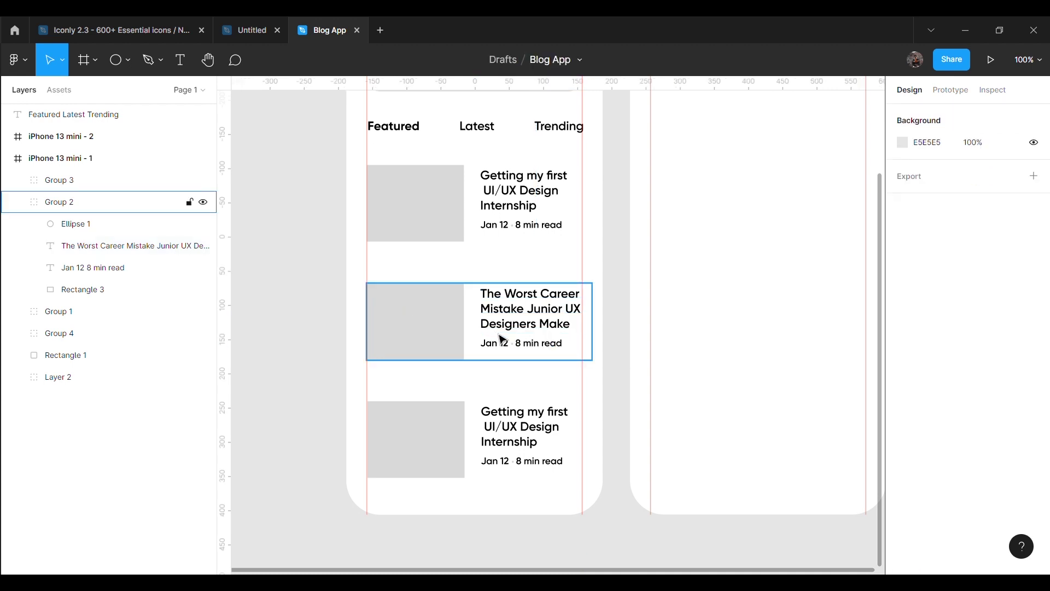
# Change the second card's date line to 'Jan 10 4 min read'
pyautogui.click(512, 349)
pyautogui.doubleClick(512, 350)
pyautogui.click(513, 351)
pyautogui.press('BackSpace')
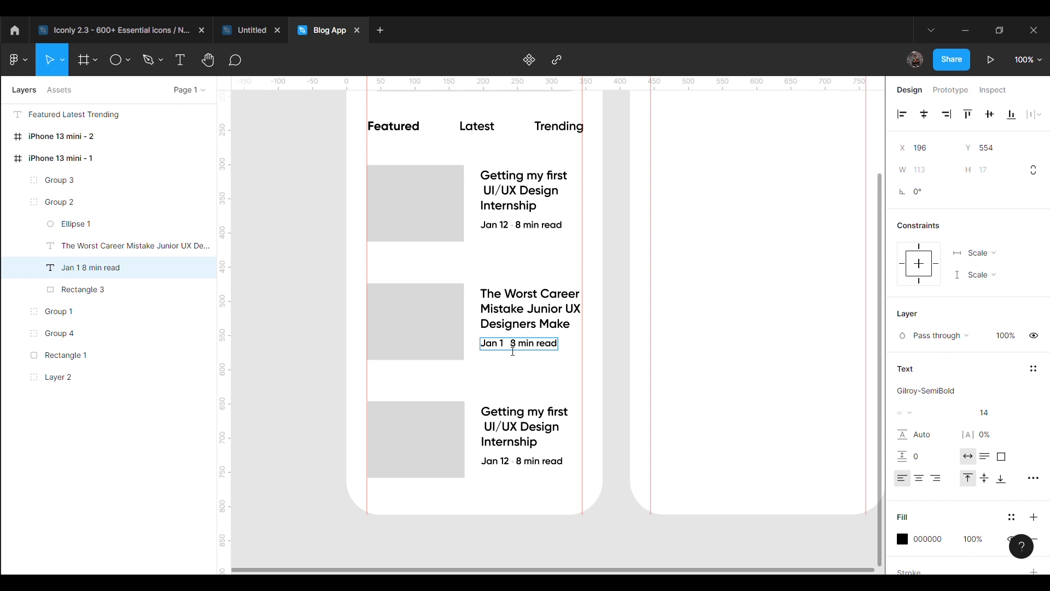
pyautogui.write('0')
pyautogui.press('BackSpace')
pyautogui.write('4')
pyautogui.press('Escape')
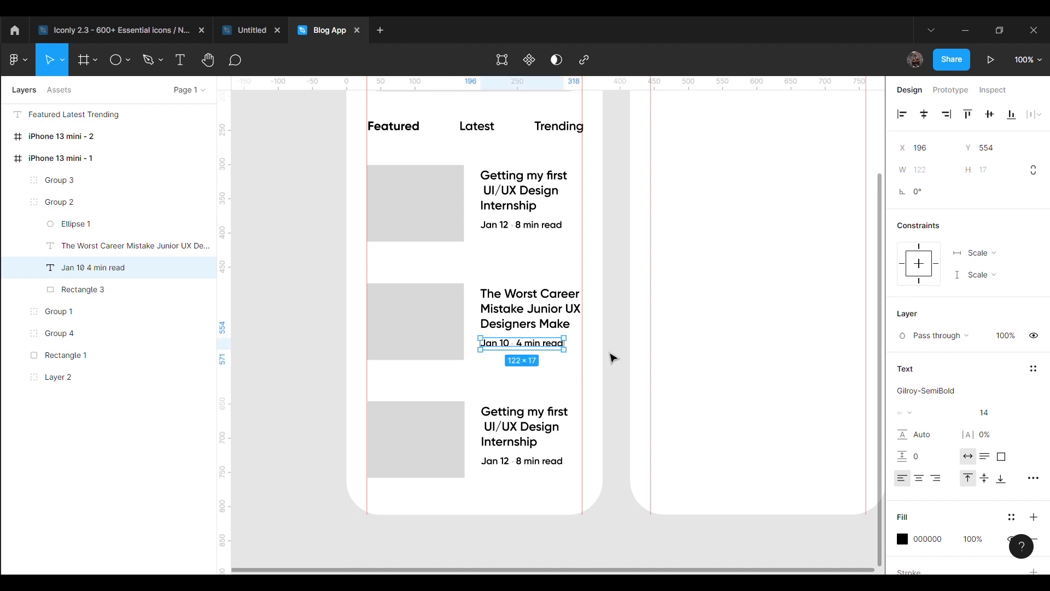
pyautogui.click(613, 359)
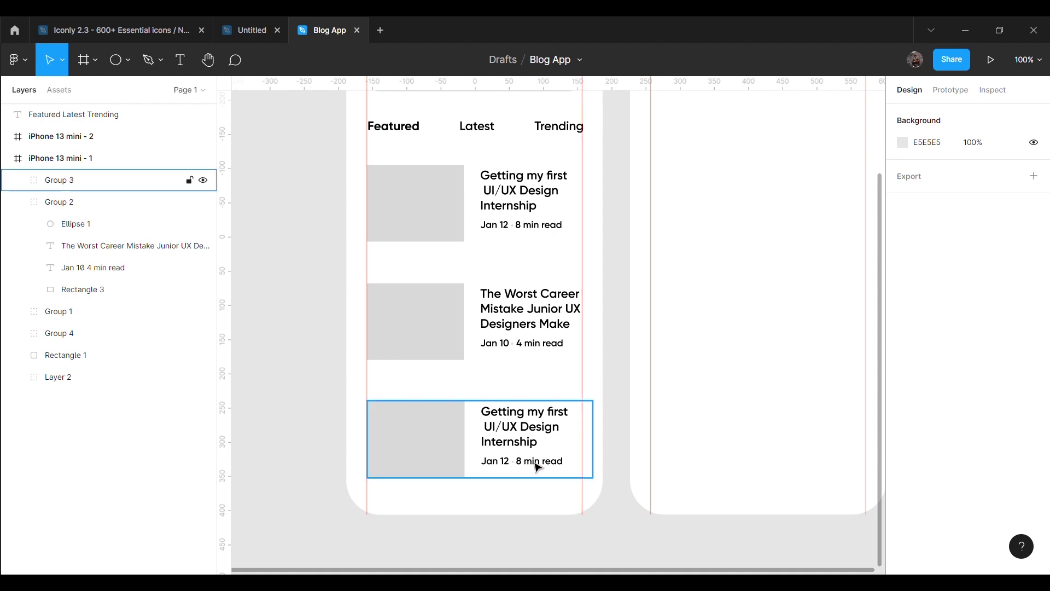
# Change the third card's date line to 'Jan 8 5 min read'
pyautogui.doubleClick(514, 465)
pyautogui.click(515, 468)
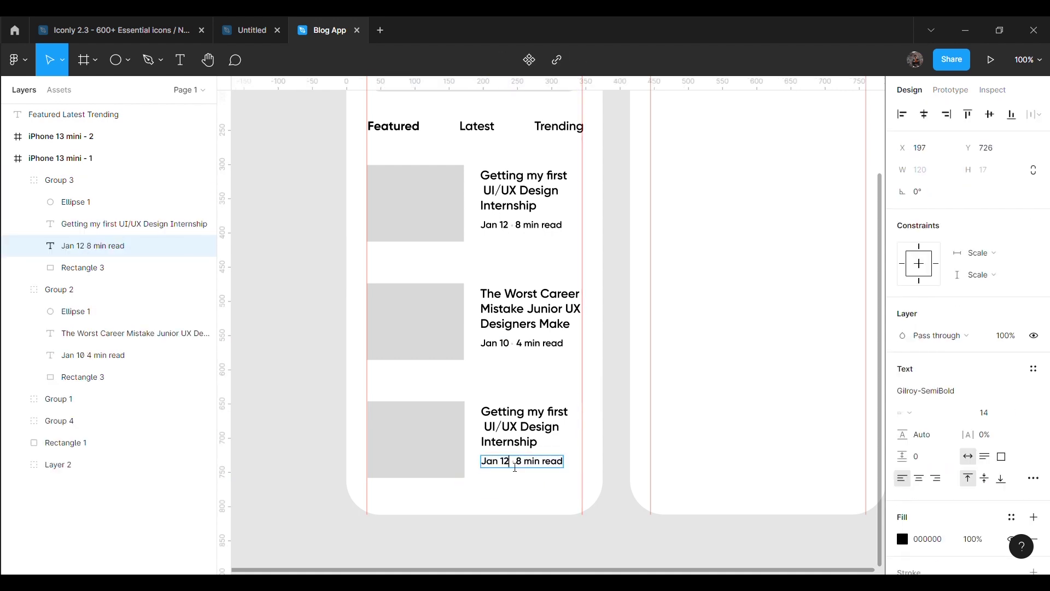
pyautogui.press('BackSpace')
pyautogui.press('BackSpace')
pyautogui.write('8')
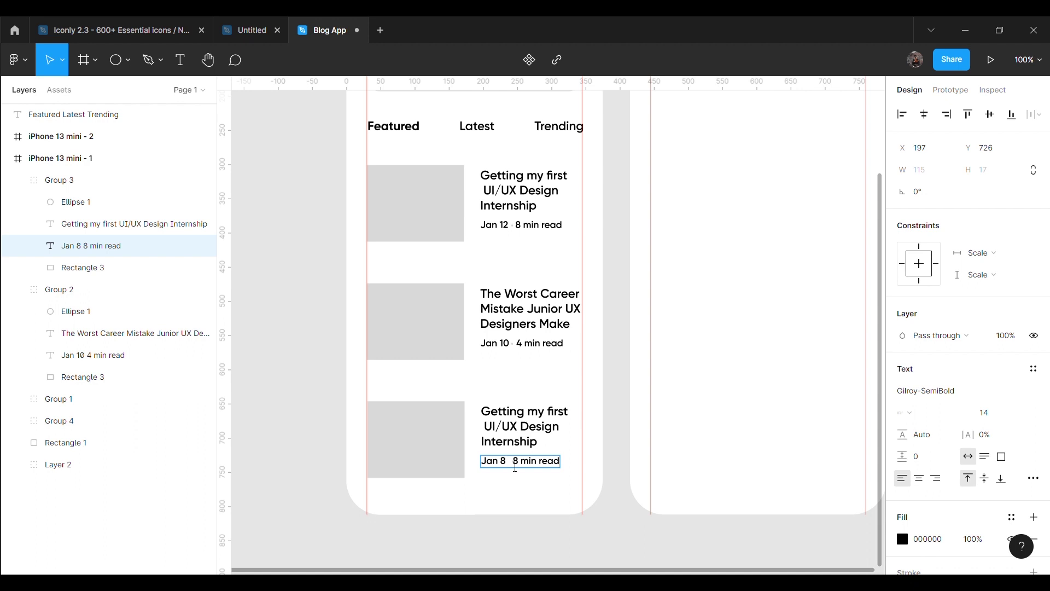
pyautogui.press('Delete')
pyautogui.write('5')
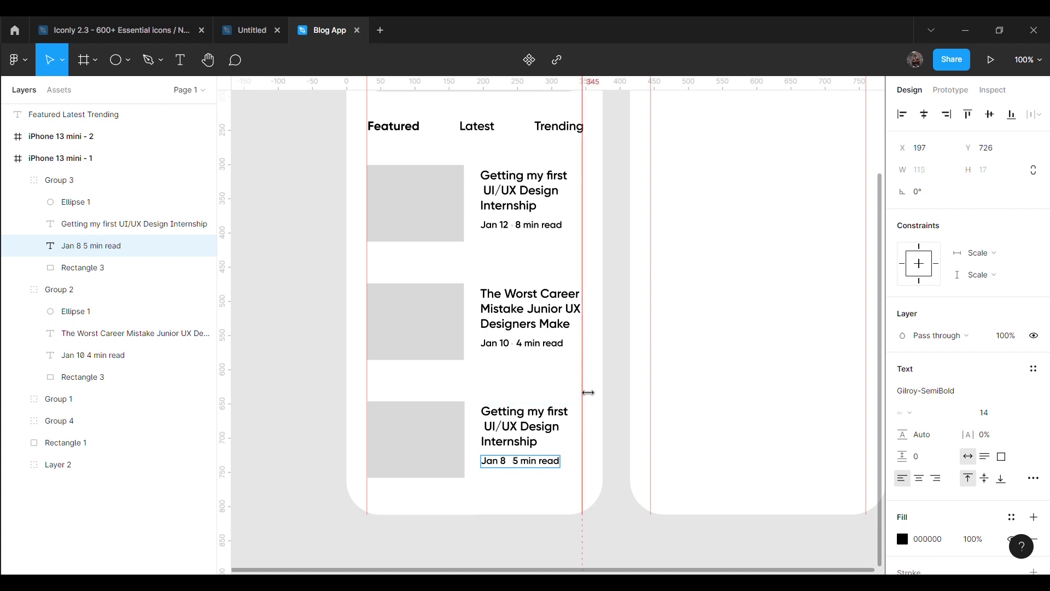
pyautogui.press('Escape')
# Retitle the third card 'You're not Lazy, Bored or unmotivated.'
pyautogui.doubleClick(527, 422)
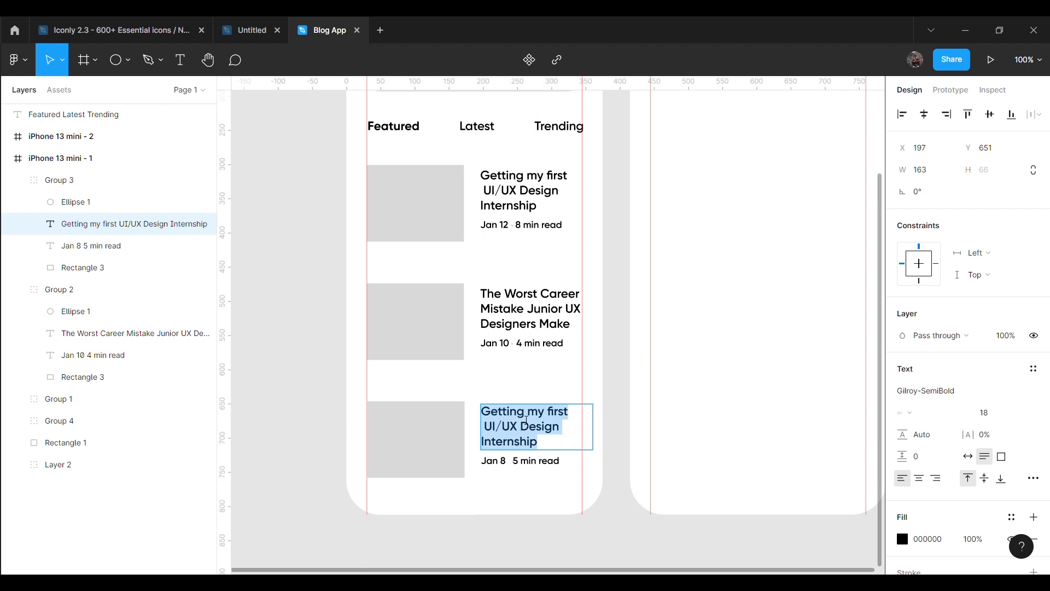
pyautogui.write("You're ")
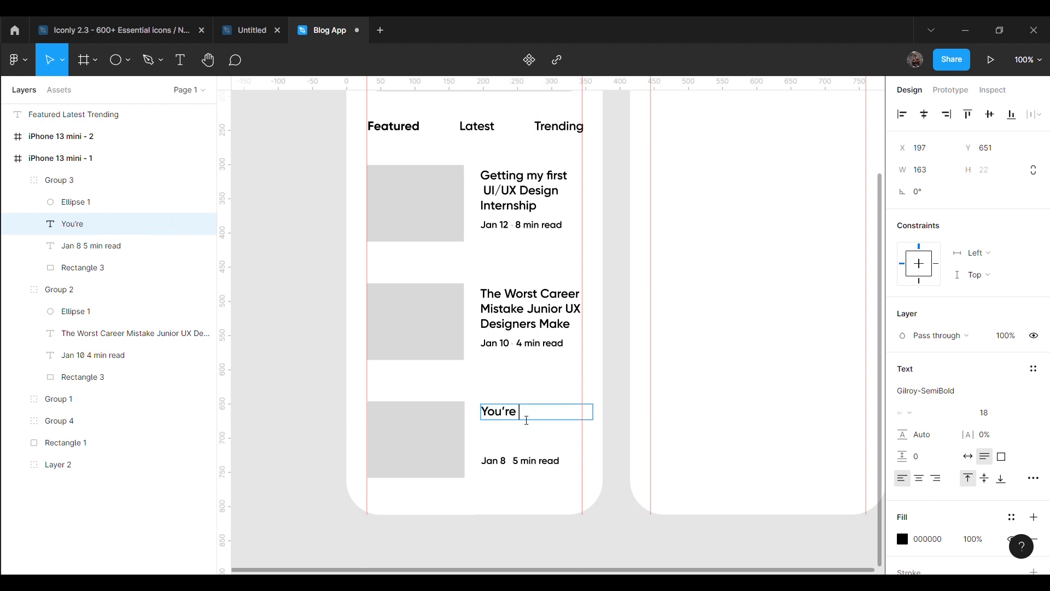
pyautogui.write('not')
pyautogui.write(' Lazy, Bored or u')
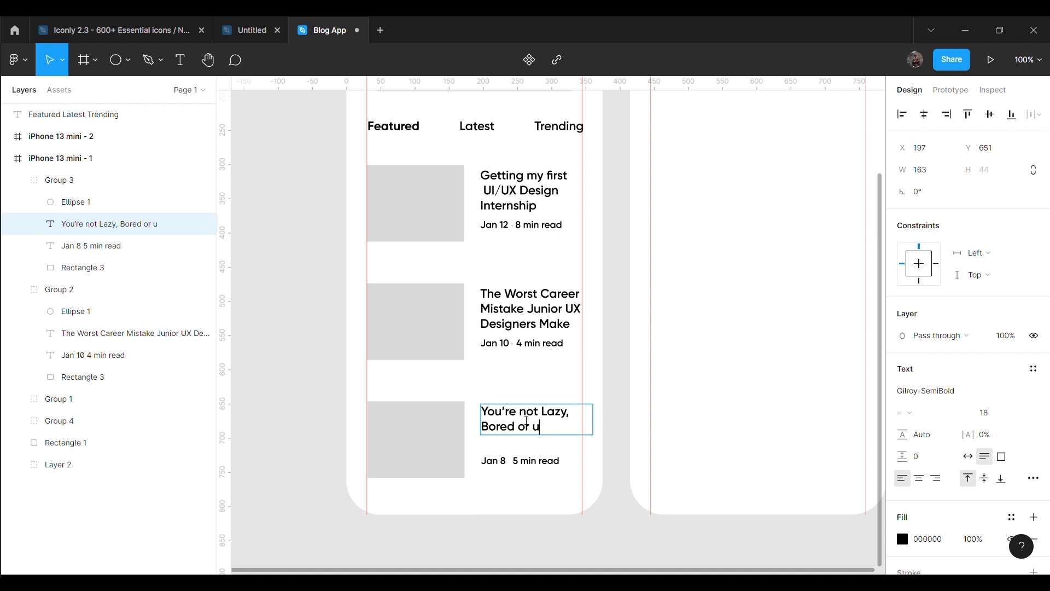
pyautogui.write('nmotivated.')
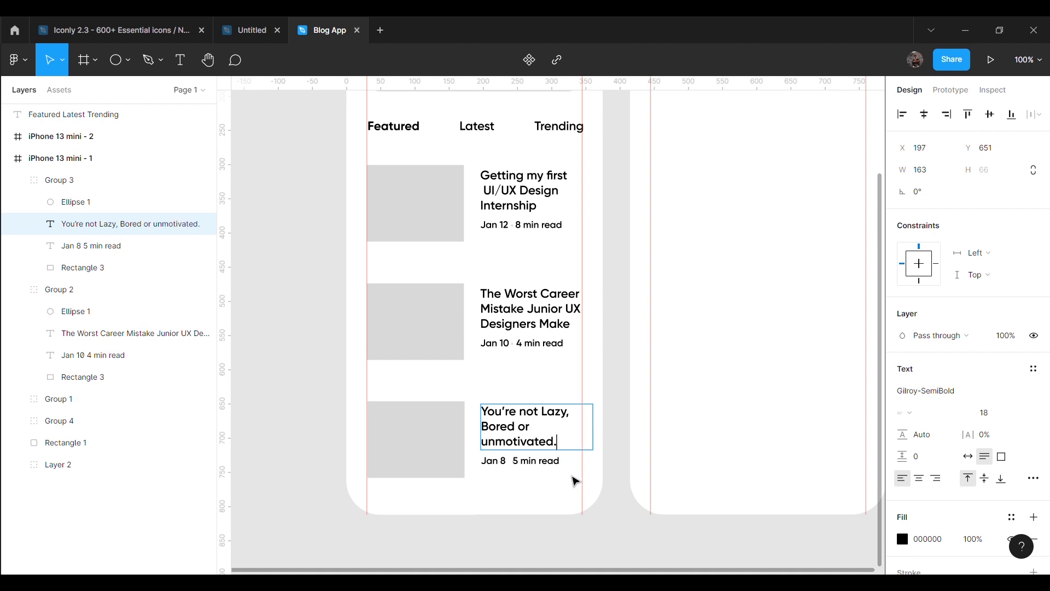
pyautogui.click(614, 376)
pyautogui.scroll(3, 615, 376)
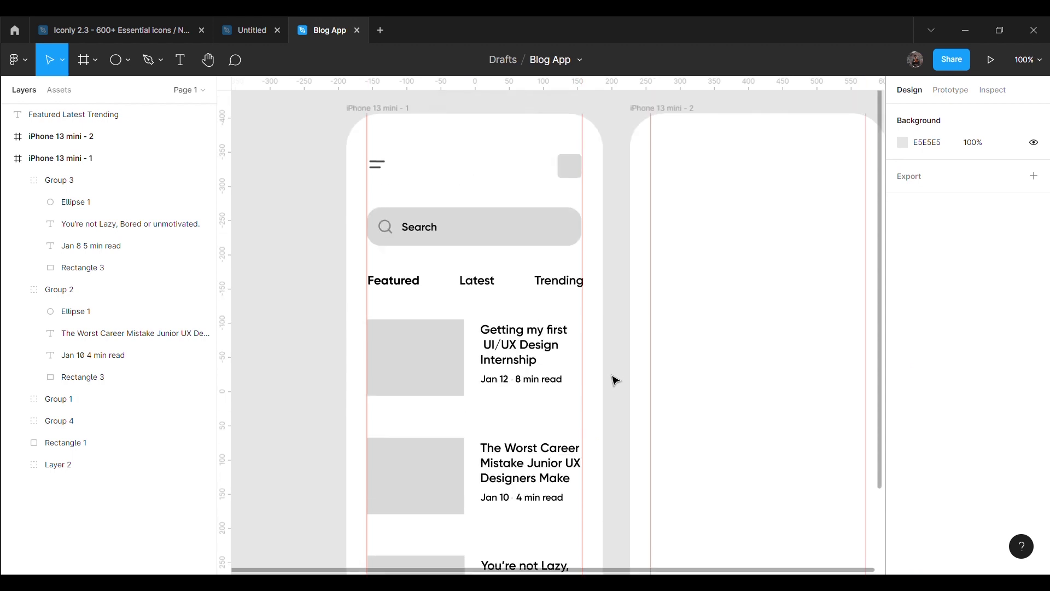
# Give the search bar background a lighter F6F6F6 fill
pyautogui.scroll(-1, 615, 377)
pyautogui.scroll(-1, 615, 380)
pyautogui.scroll(2, 615, 380)
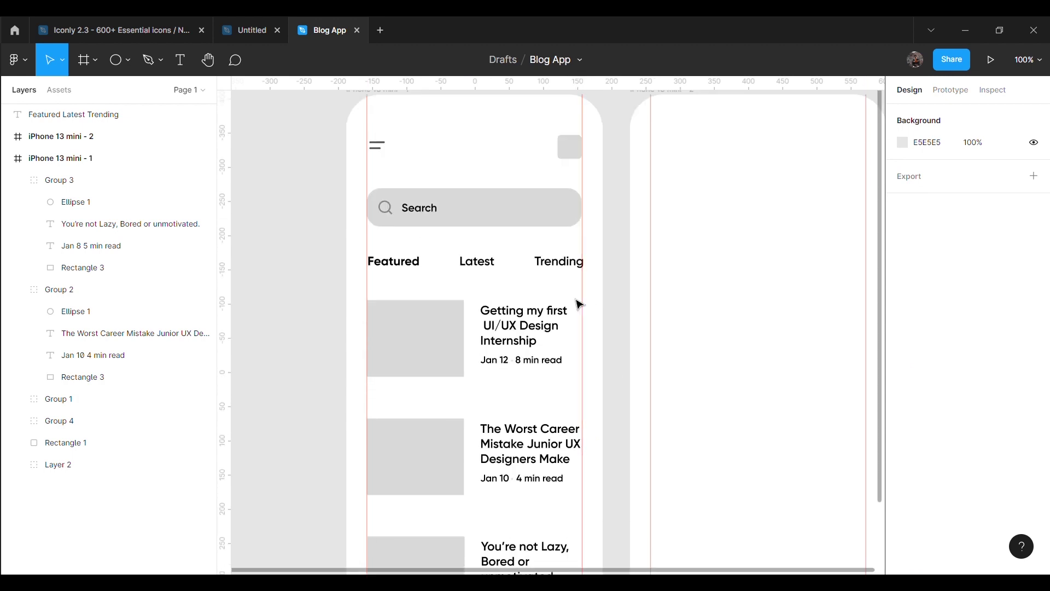
pyautogui.scroll(1, 614, 345)
pyautogui.doubleClick(575, 262)
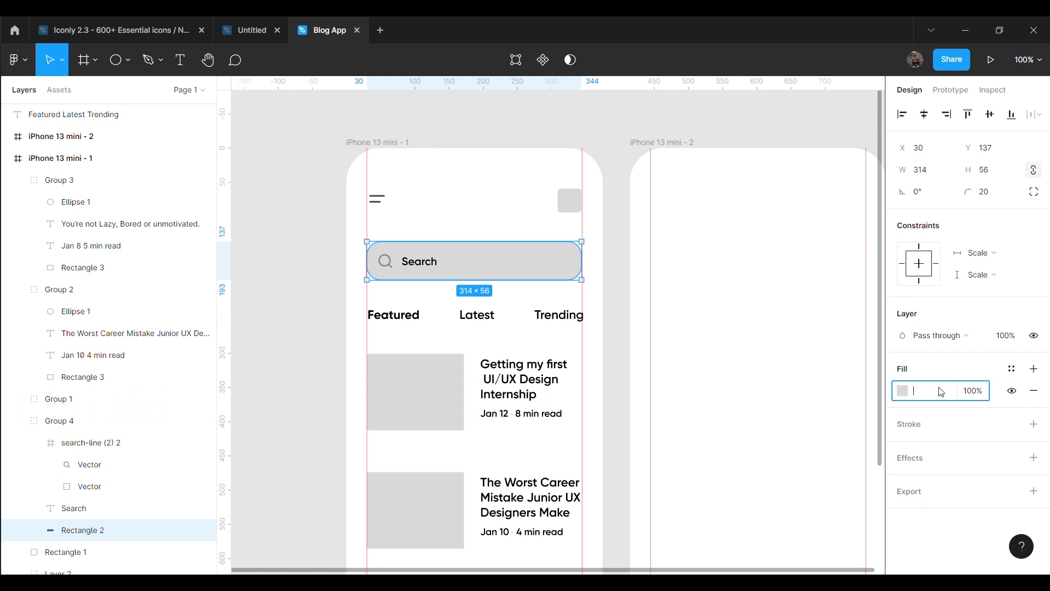
pyautogui.write('F6F6F6')
pyautogui.press('Return')
pyautogui.click(596, 132)
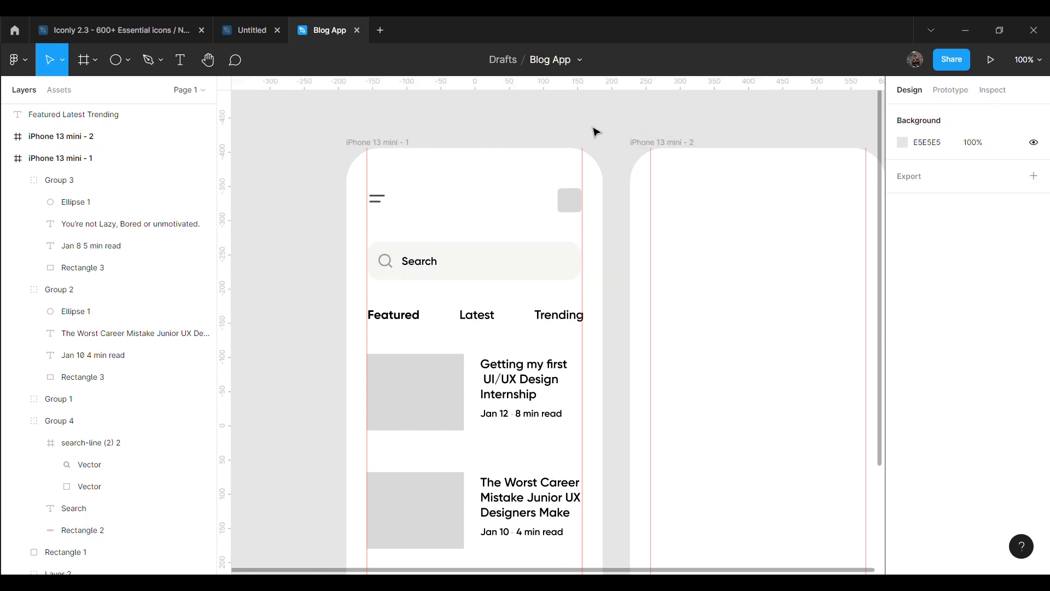
# Recolour the Search placeholder text from black to warm grey A59898
pyautogui.doubleClick(441, 267)
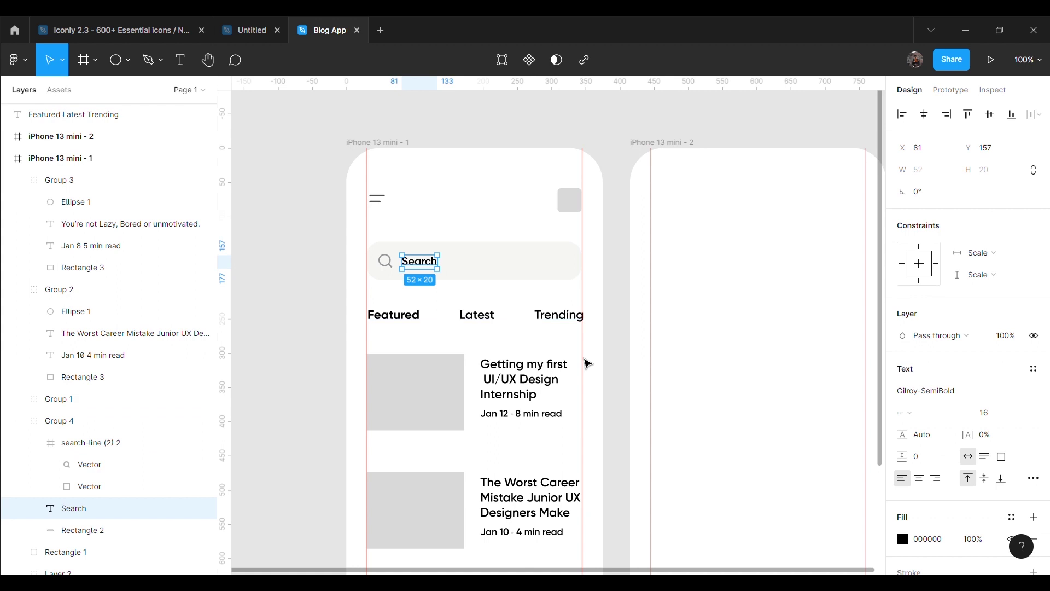
pyautogui.doubleClick(411, 414)
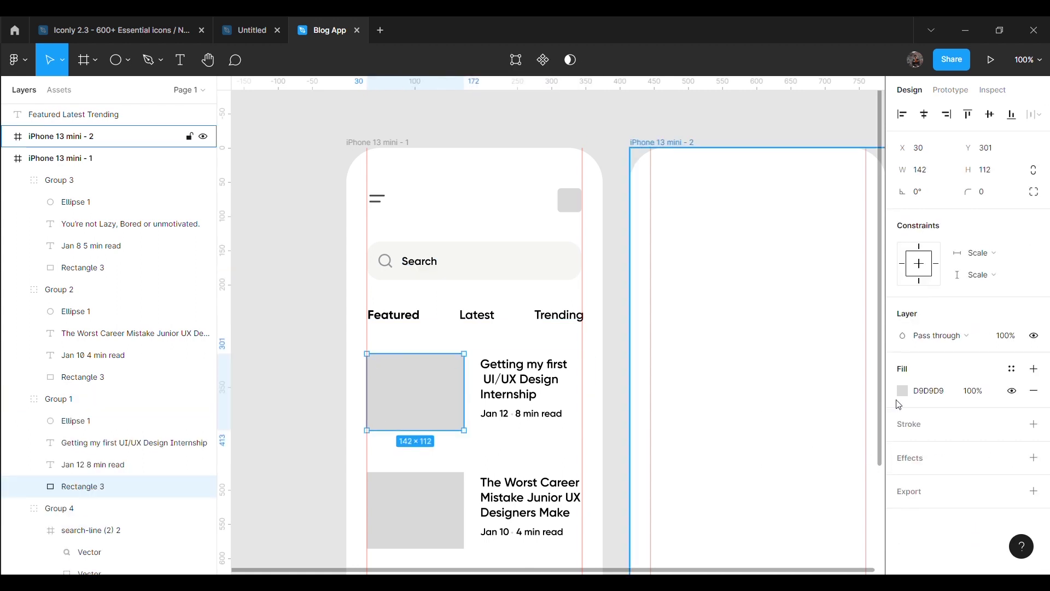
pyautogui.click(431, 276)
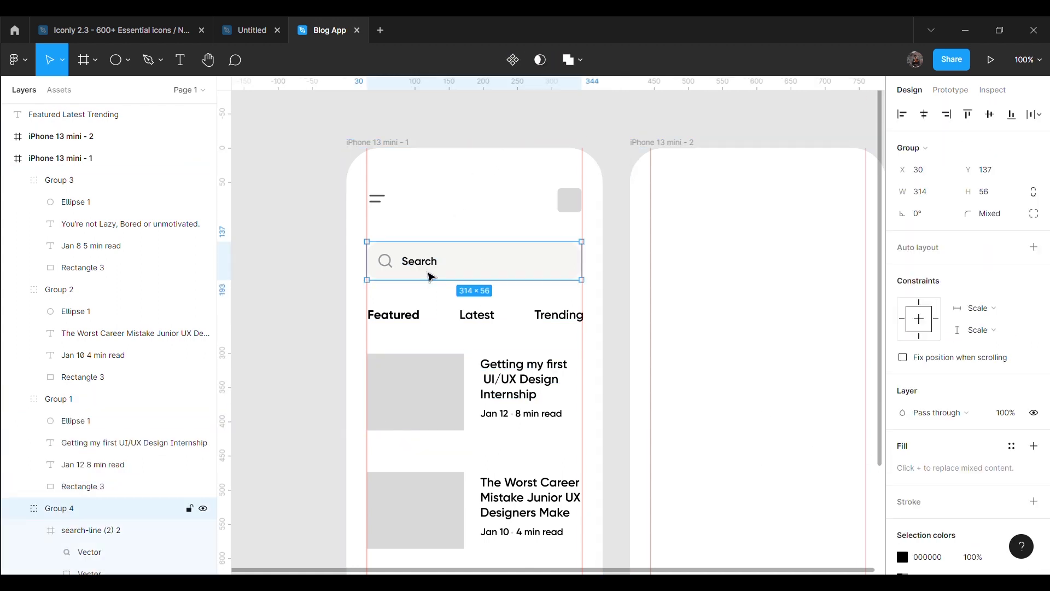
pyautogui.doubleClick(430, 268)
pyautogui.write('D9D9D9')
pyautogui.press('Return')
pyautogui.click(903, 540)
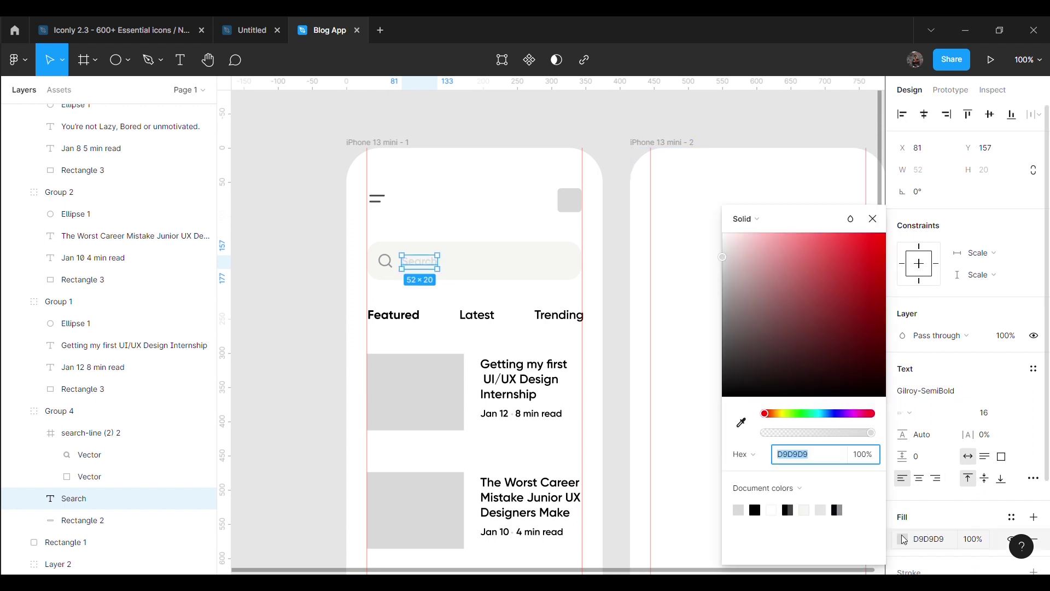
pyautogui.click(737, 264)
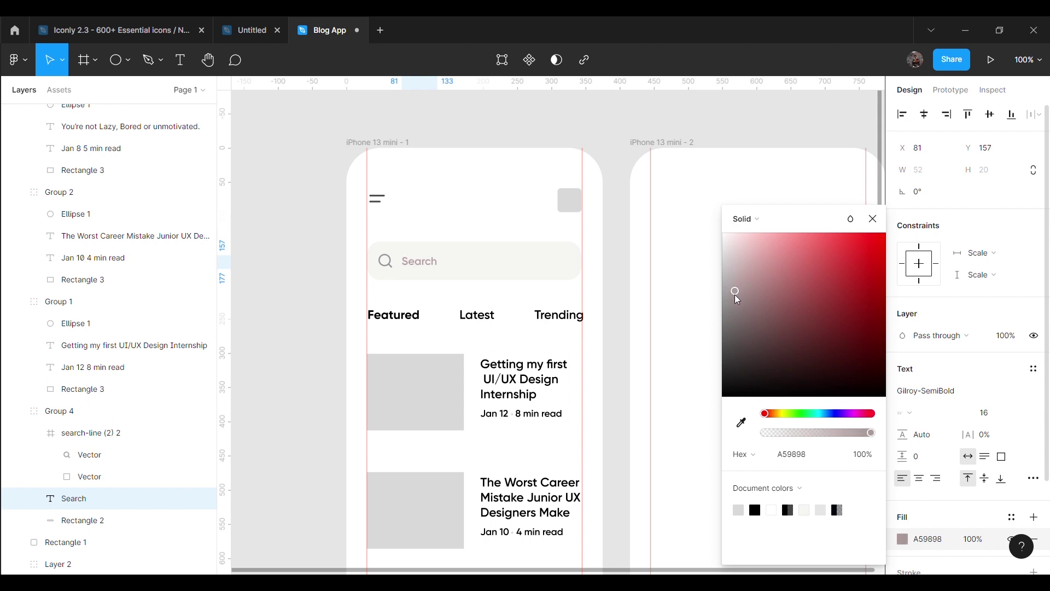
pyautogui.click(586, 137)
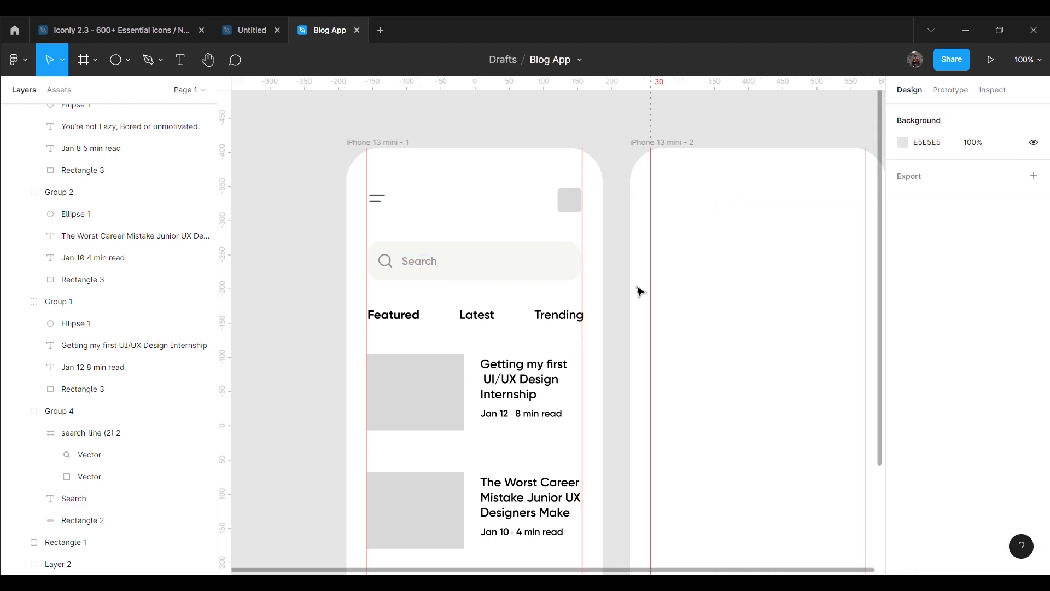
pyautogui.scroll(-2, 656, 290)
pyautogui.scroll(-2, 619, 298)
pyautogui.click(458, 307)
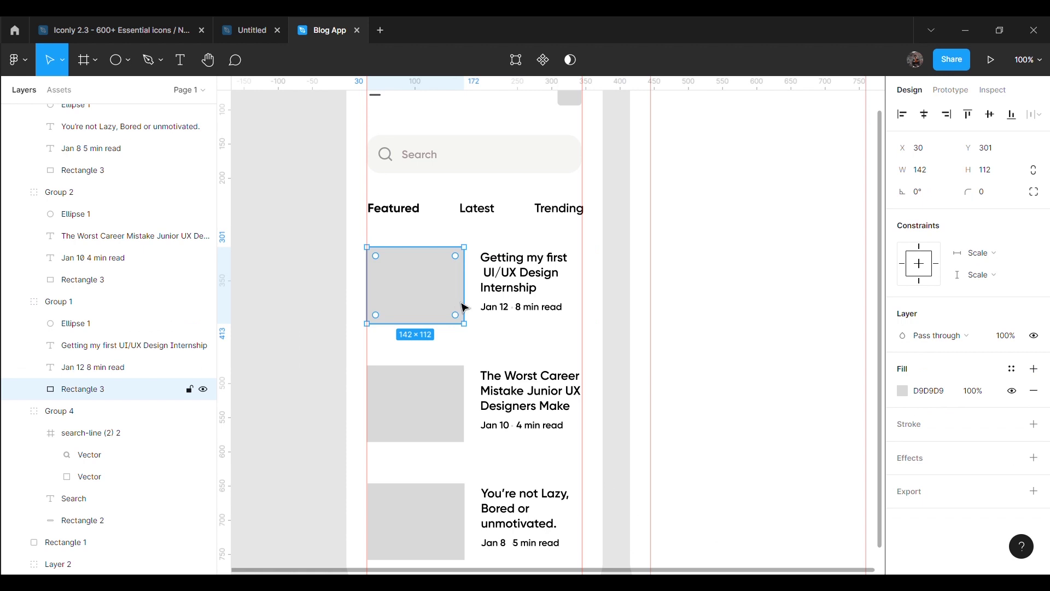
# Fill the three card image placeholders with E0E7FF, F488C8 and F8CC96
pyautogui.write('E0E7FF')
pyautogui.press('Return')
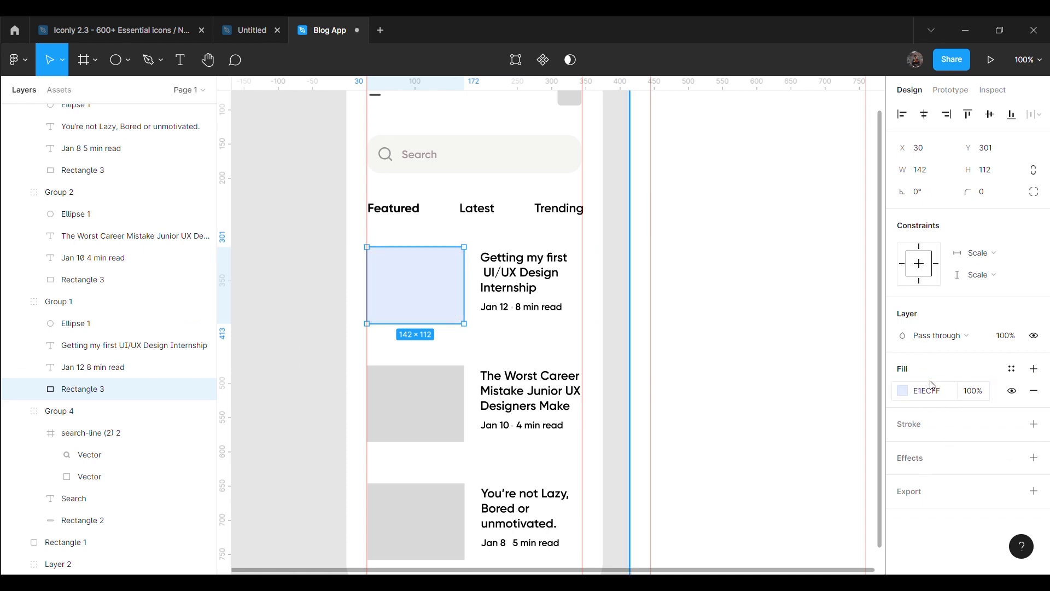
pyautogui.click(318, 269)
pyautogui.scroll(-2, 383, 329)
pyautogui.click(431, 370)
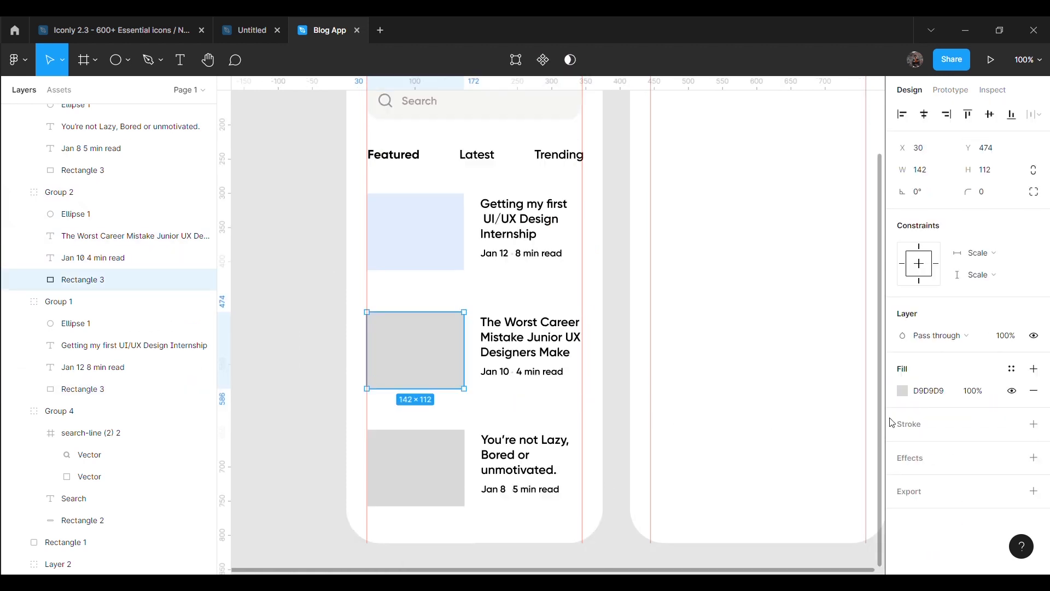
pyautogui.write('F488C8')
pyautogui.press('Return')
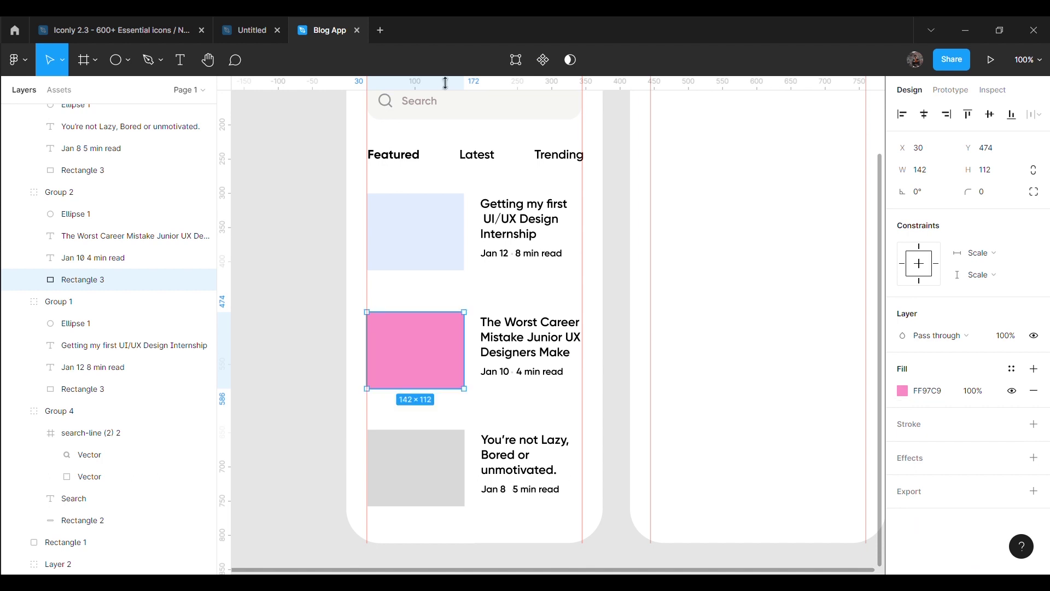
pyautogui.click(472, 470)
pyautogui.doubleClick(440, 474)
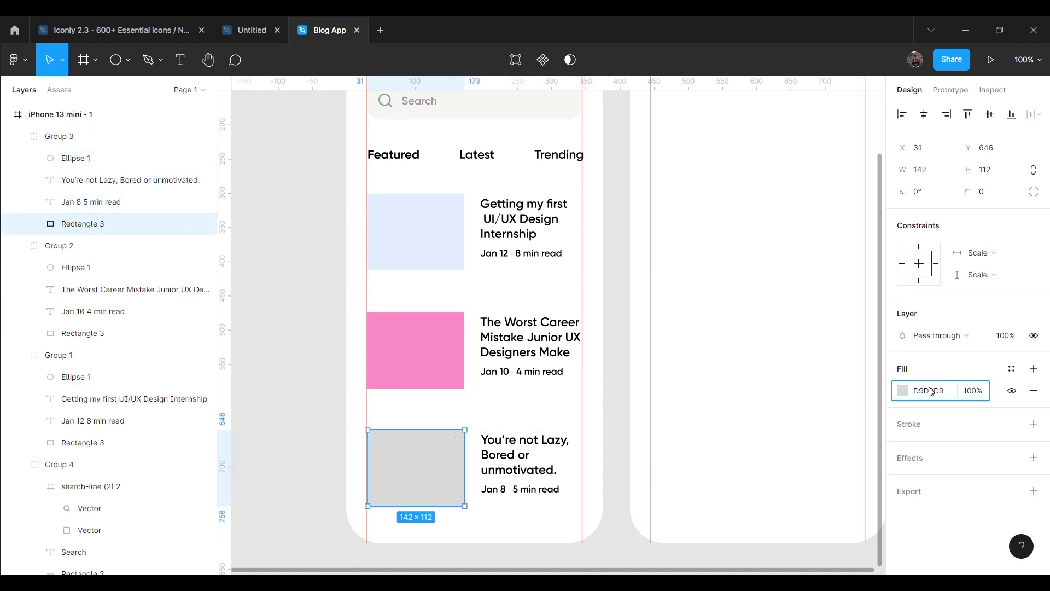
pyautogui.write('F8CC96')
pyautogui.press('Return')
# Paste the copied astronaut illustration into the design
pyautogui.click(319, 350)
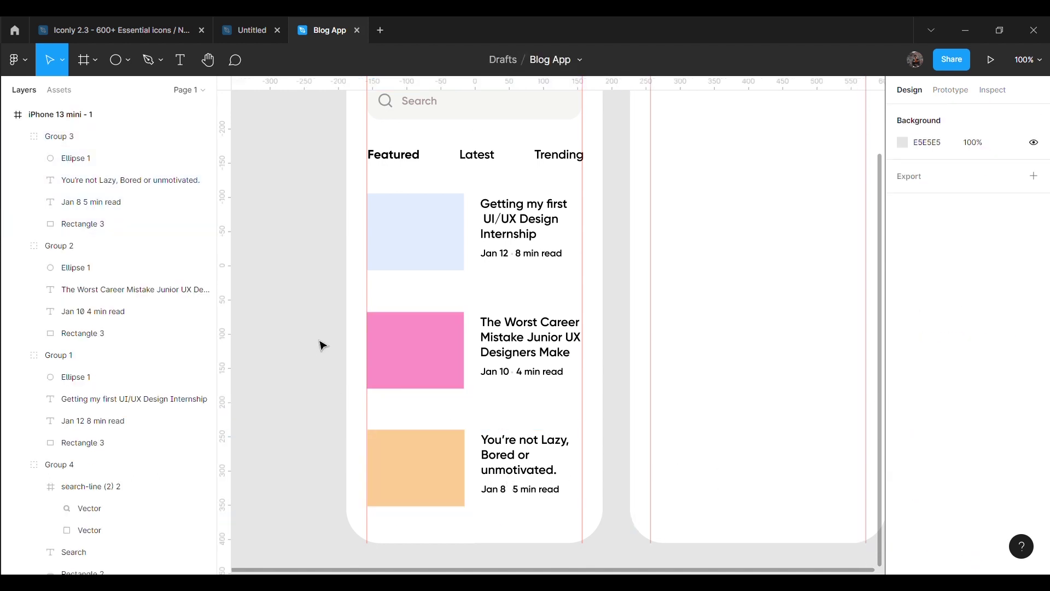
pyautogui.scroll(2, 320, 375)
pyautogui.scroll(3, 320, 372)
pyautogui.scroll(-2, 322, 361)
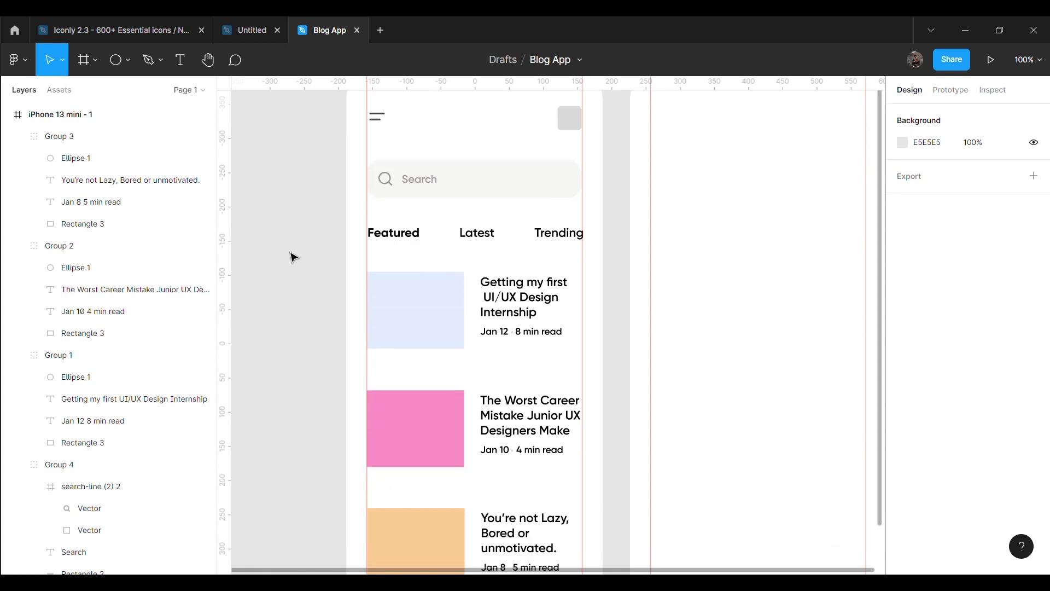
pyautogui.hotkey('ctrl', 'v')
# Place the astronaut on the blue card, the rocket on the pink, the sleeping figure on the peach
pyautogui.moveTo(540, 318); pyautogui.dragTo(426, 316)
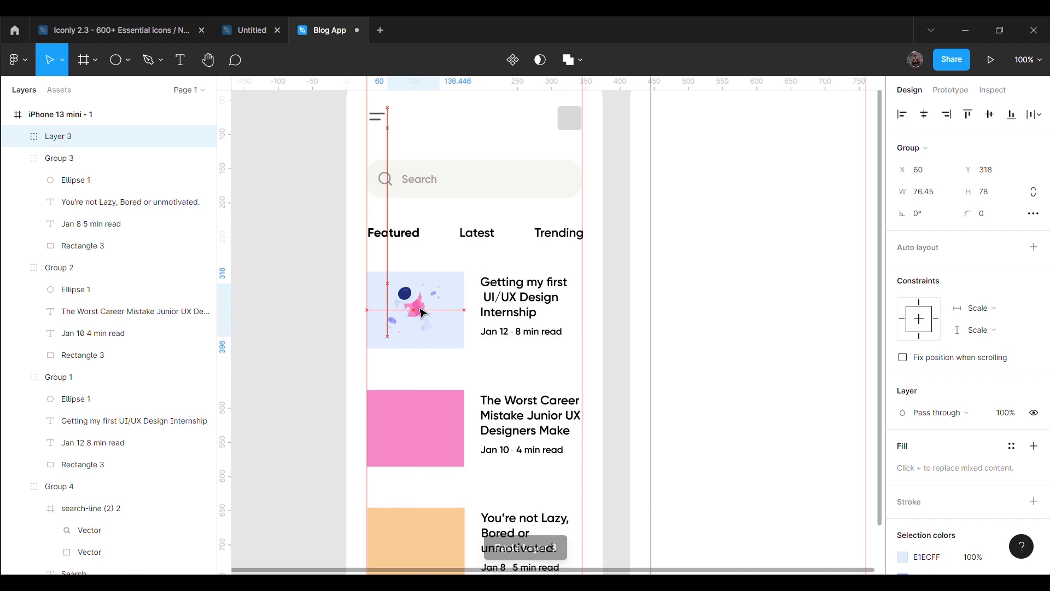
pyautogui.click(279, 204)
pyautogui.hotkey('ctrl', 'v')
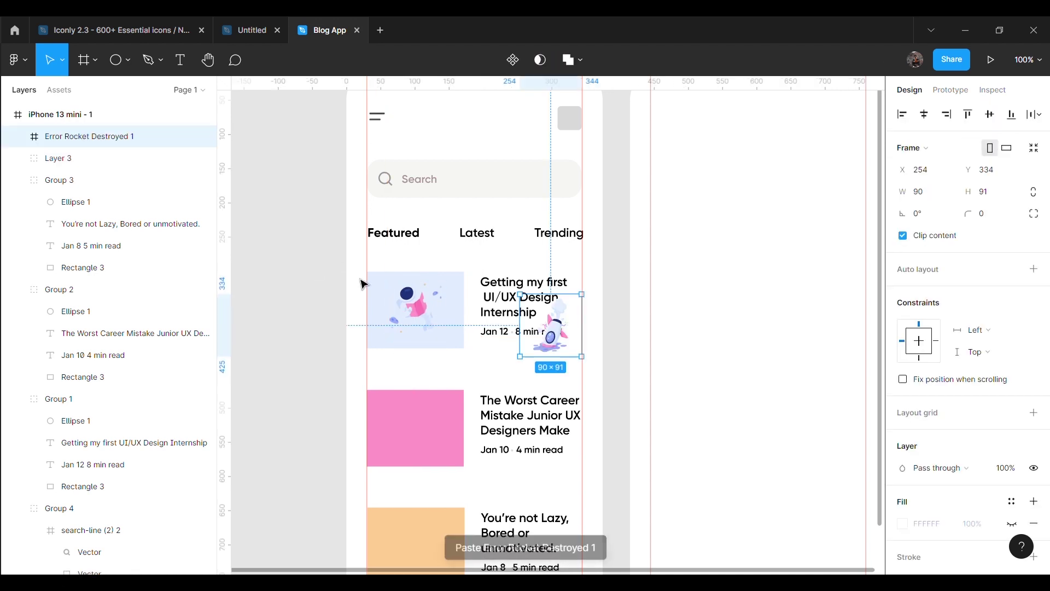
pyautogui.moveTo(553, 342)
pyautogui.mouseDown()
pyautogui.moveTo(421, 444)
pyautogui.moveTo(403, 442)
pyautogui.mouseUp()
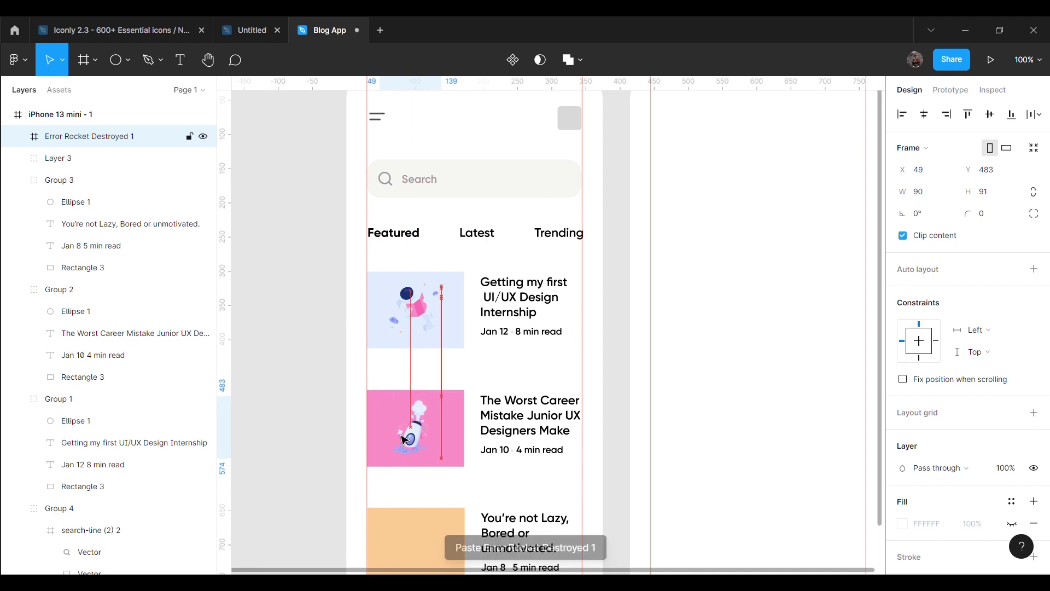
pyautogui.click(291, 393)
pyautogui.scroll(-2, 310, 382)
pyautogui.hotkey('ctrl', 'v')
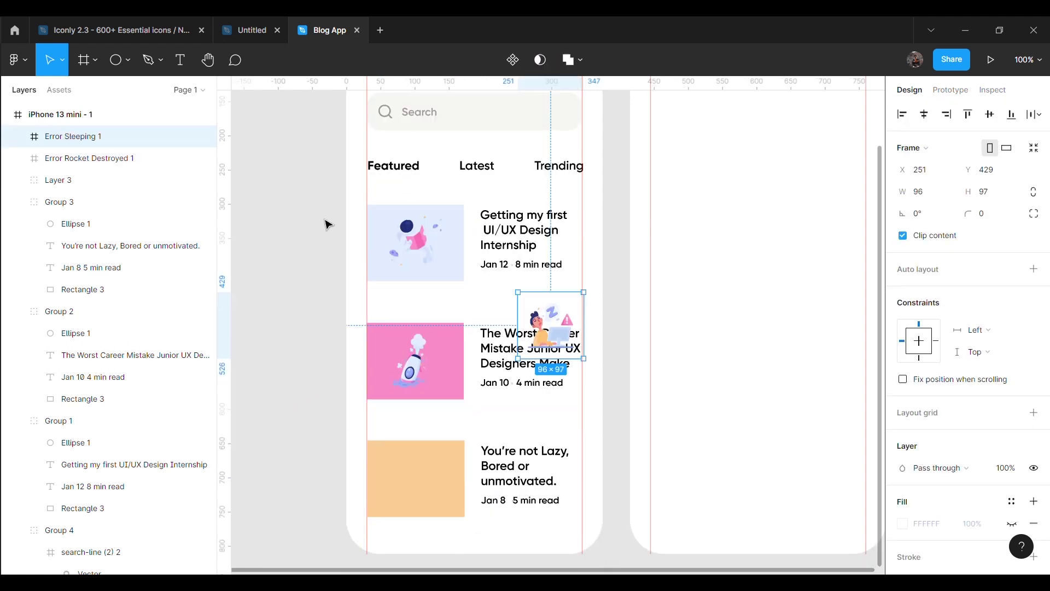
pyautogui.moveTo(559, 342); pyautogui.dragTo(420, 495)
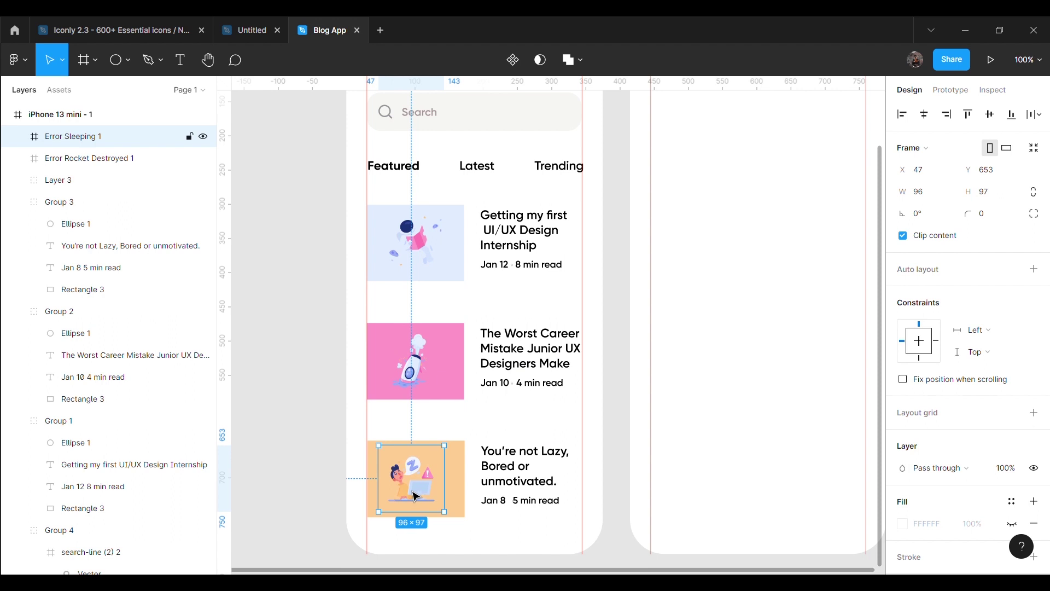
pyautogui.click(314, 465)
pyautogui.scroll(-2, 302, 370)
pyautogui.scroll(1, 304, 373)
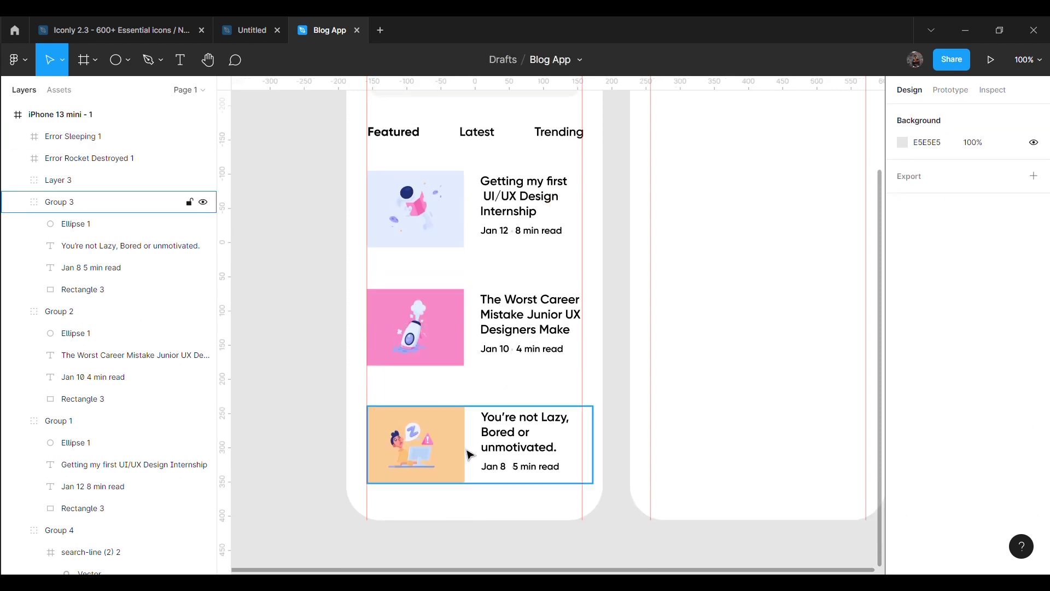
# Reduce the font size of the Jan 12 8 min read line
pyautogui.doubleClick(527, 477)
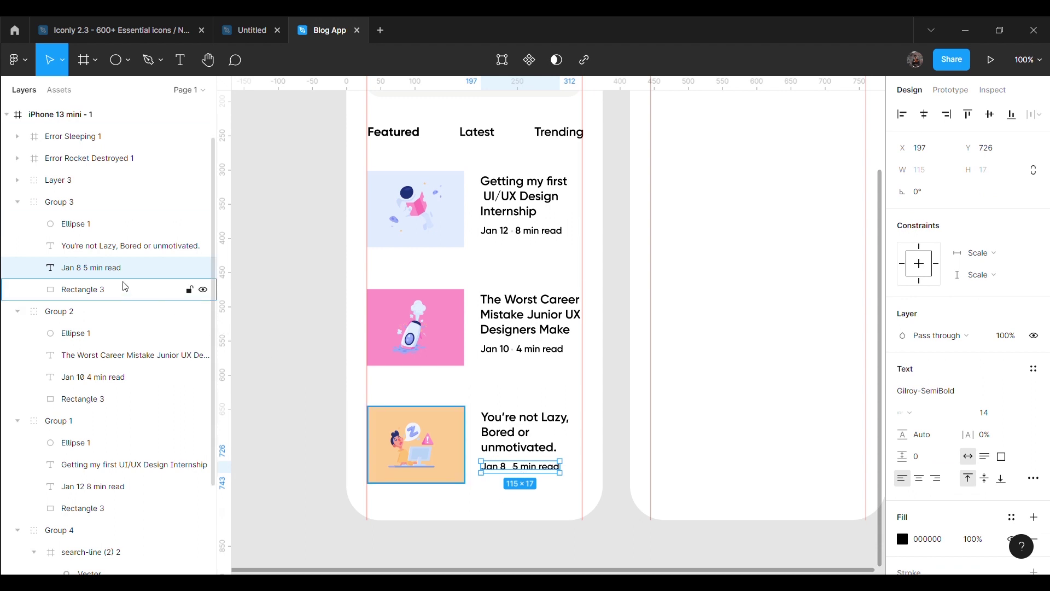
pyautogui.click(93, 225)
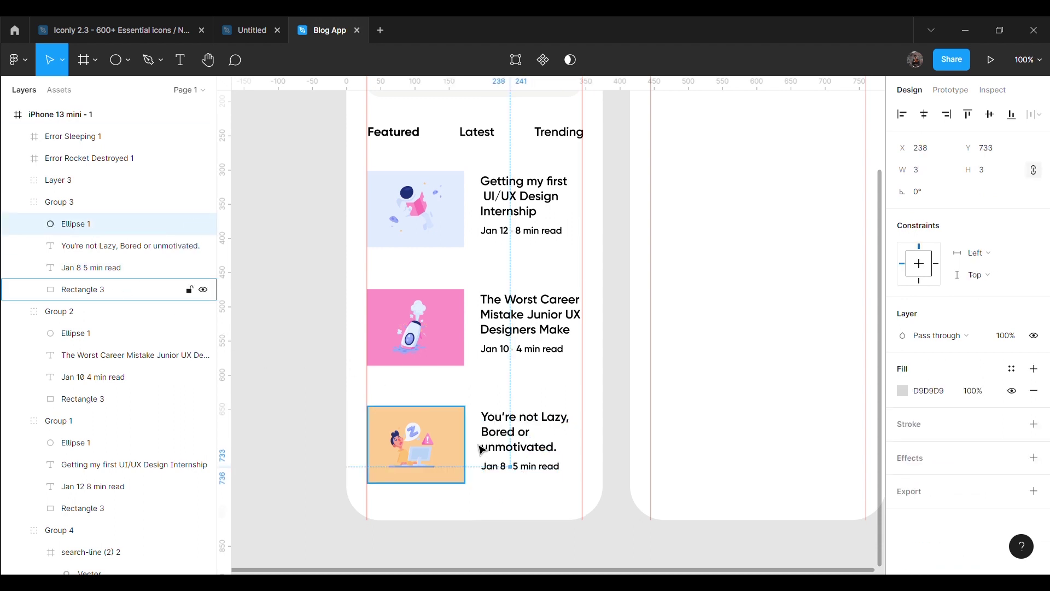
pyautogui.click(620, 456)
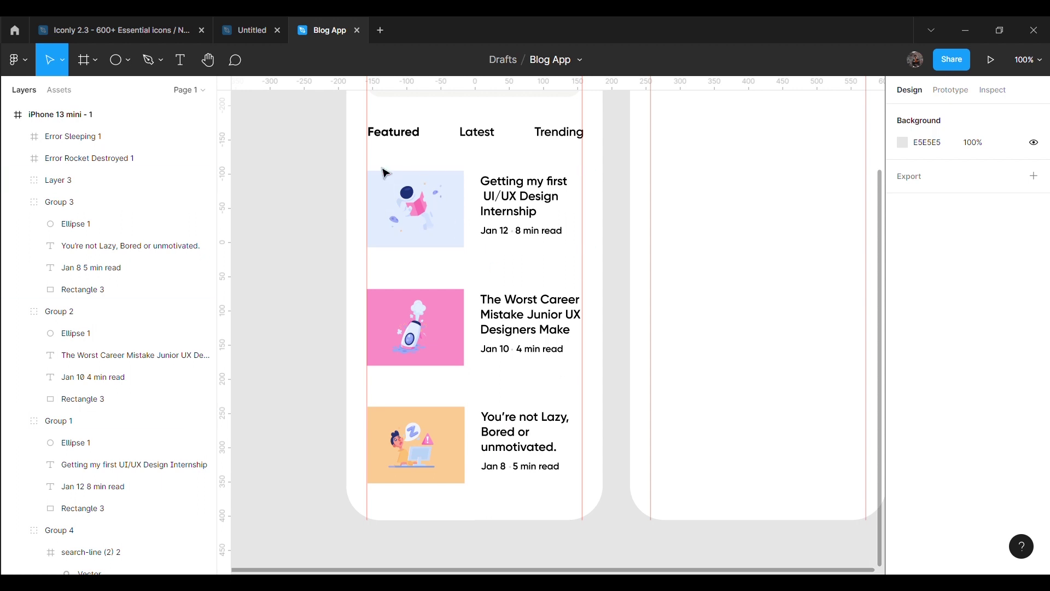
pyautogui.scroll(3, 403, 175)
pyautogui.doubleClick(526, 367)
pyautogui.press('Return')
# Set the Jan 10 4 min read line to size 14, correcting an accidental 44
pyautogui.doubleClick(546, 488)
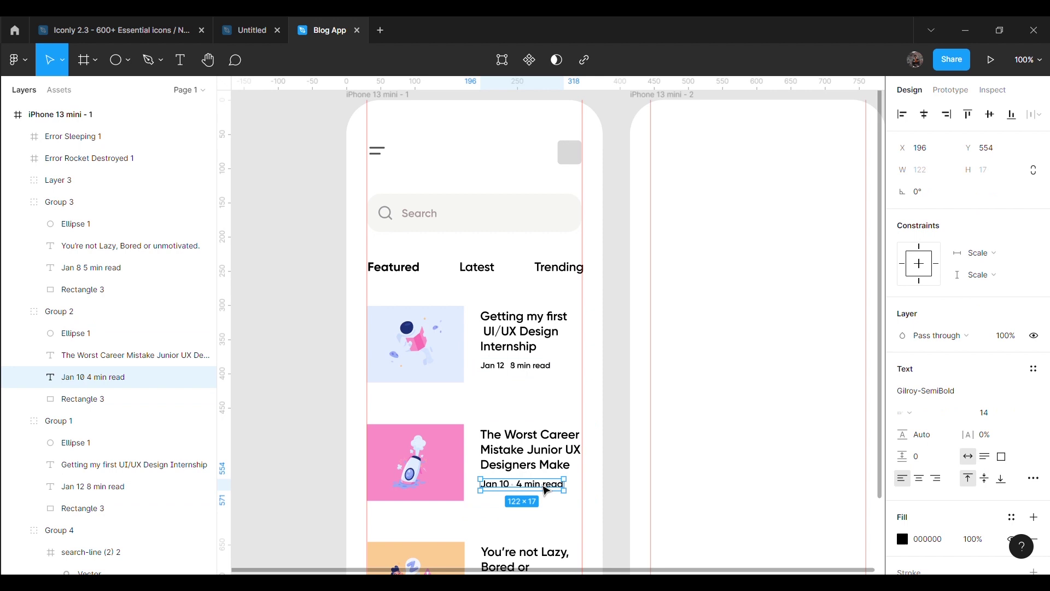
pyautogui.write('44')
pyautogui.press('Return')
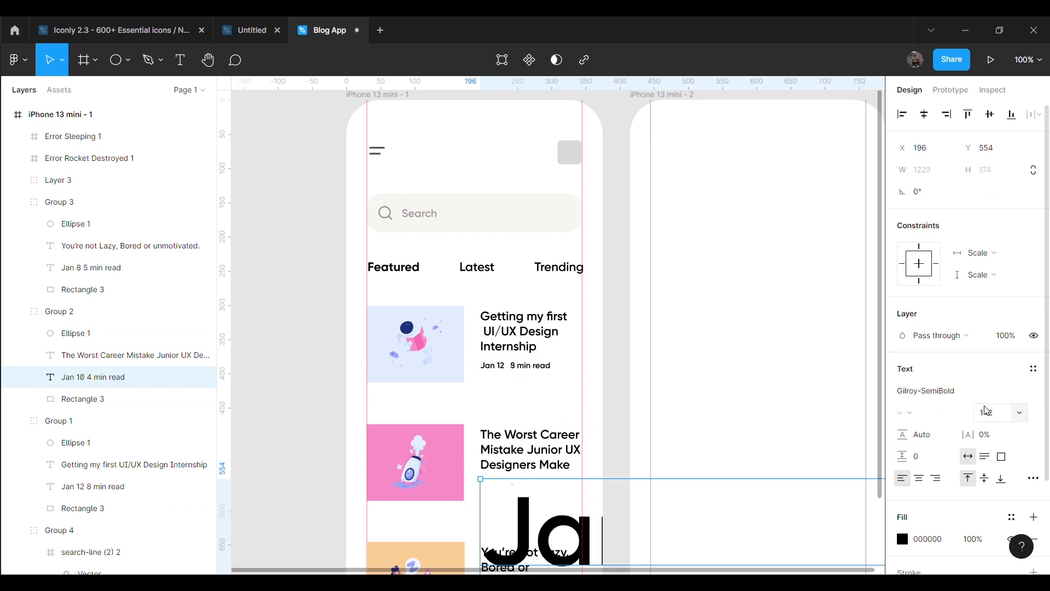
pyautogui.click(1020, 413)
pyautogui.click(949, 399)
pyautogui.write('14')
pyautogui.press('Return')
pyautogui.click(629, 415)
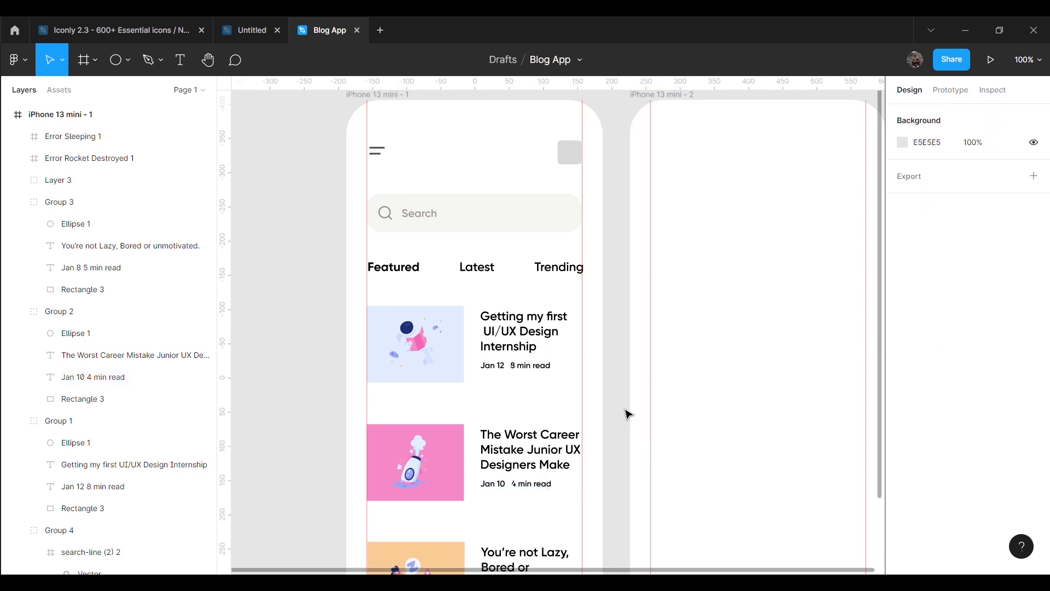
# Resize the Jan 8 5 min read line and zoom in on the first card
pyautogui.scroll(-2, 627, 412)
pyautogui.scroll(-1, 627, 412)
pyautogui.click(555, 508)
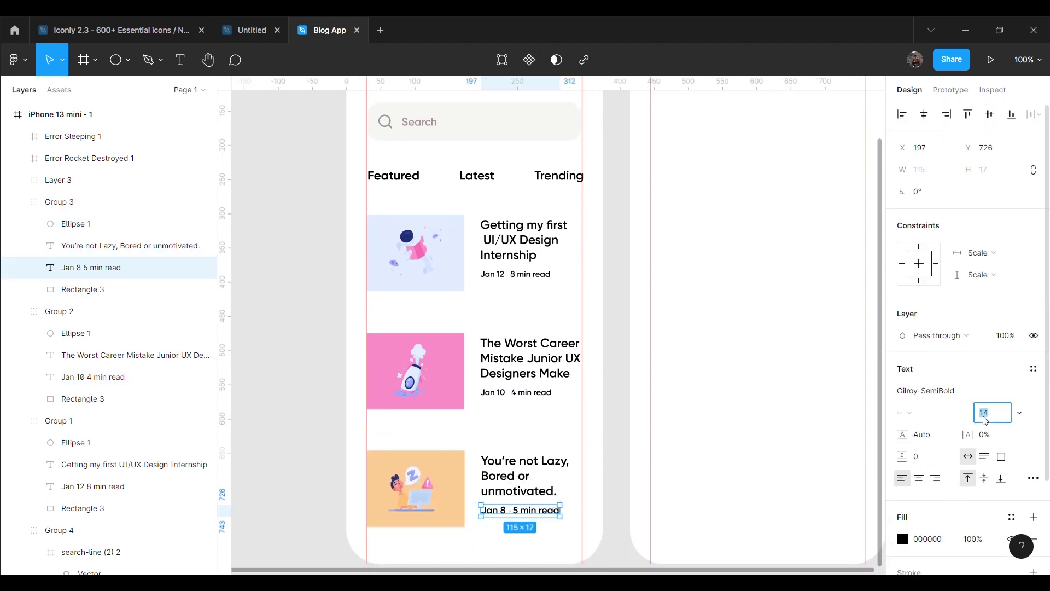
pyautogui.click(624, 318)
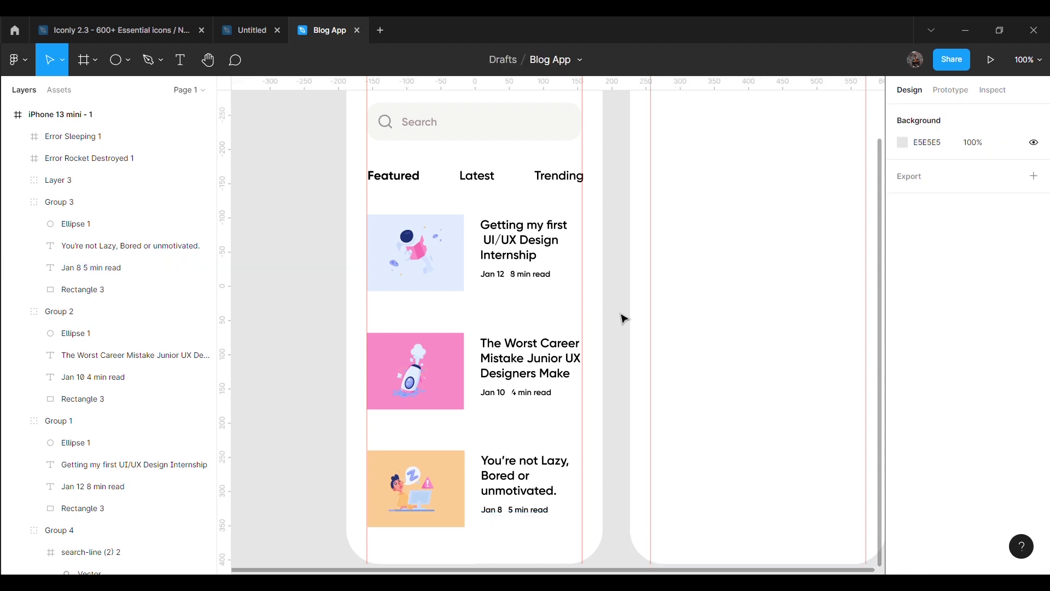
pyautogui.hotkey('ctrl', '+')
pyautogui.scroll(2, 593, 321)
# Move the first card's dot between Jan 12 and 8 min read
pyautogui.click(473, 277)
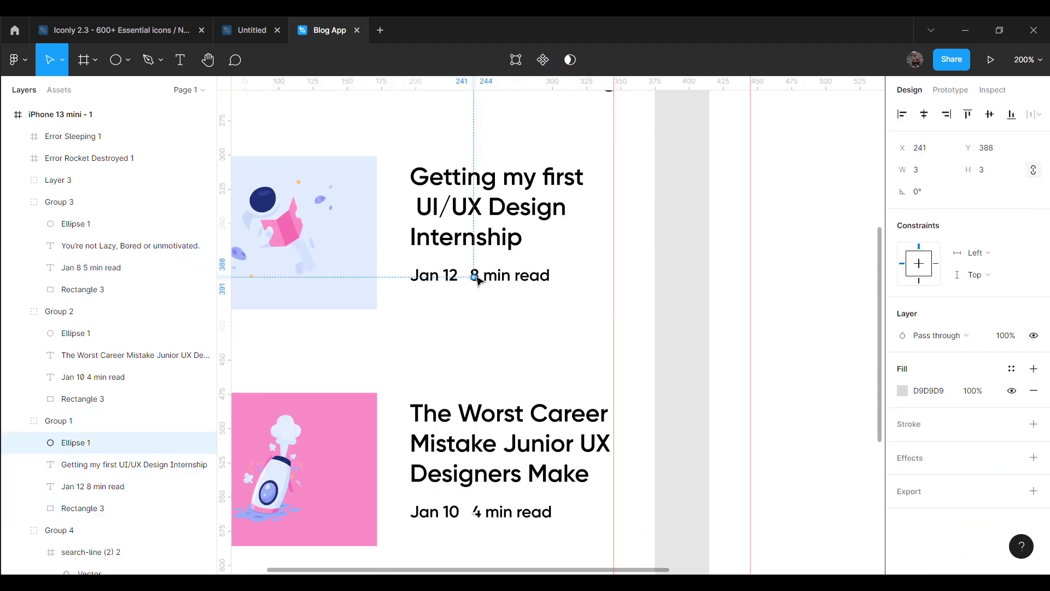
pyautogui.hotkey('shift', 'Left')
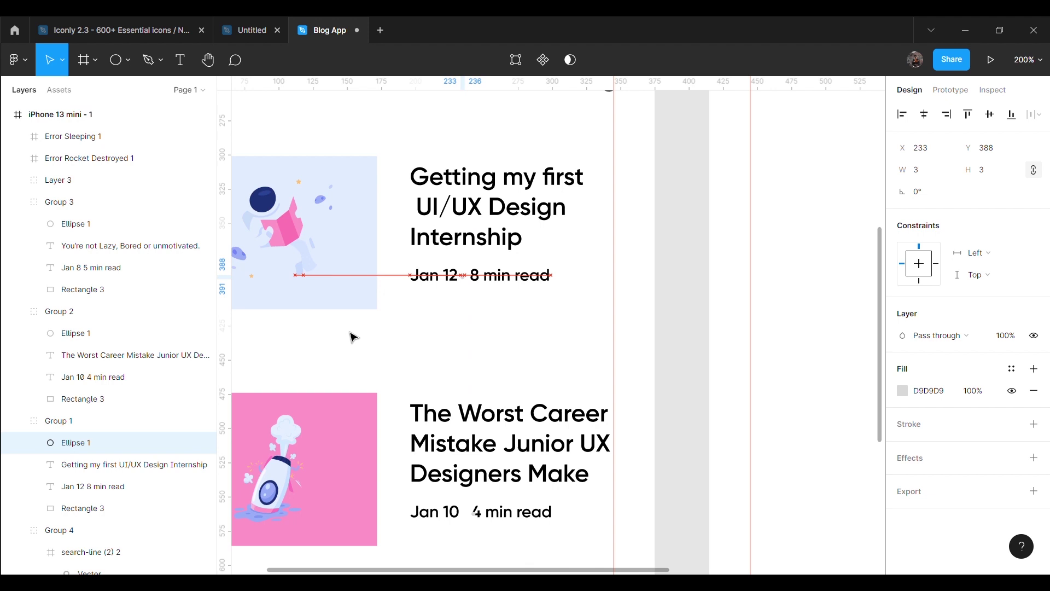
pyautogui.click(481, 276)
pyautogui.doubleClick(481, 276)
pyautogui.click(470, 276)
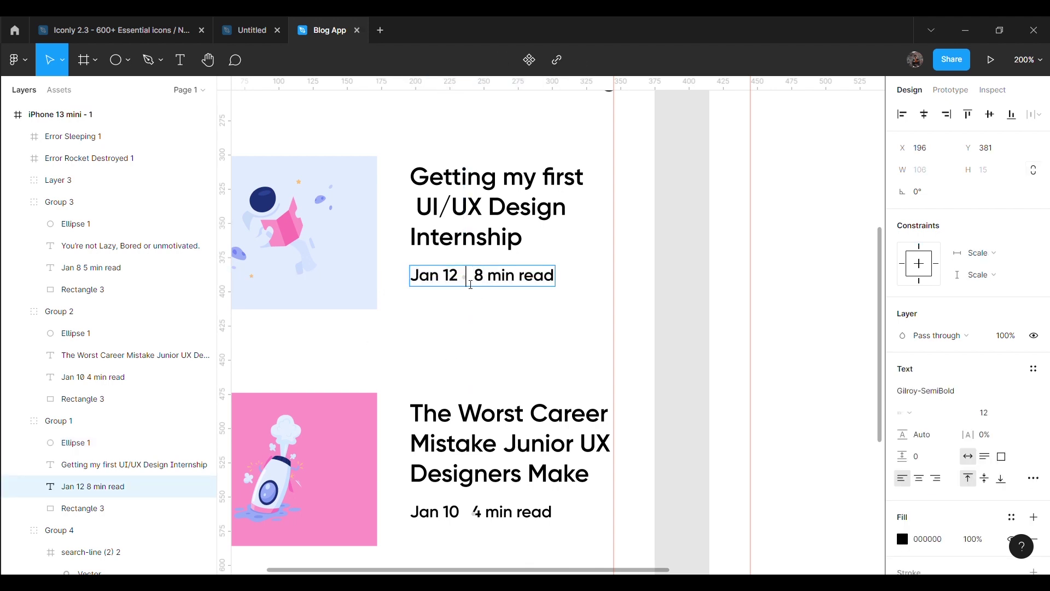
pyautogui.press('Escape')
pyautogui.moveTo(462, 276); pyautogui.dragTo(467, 277)
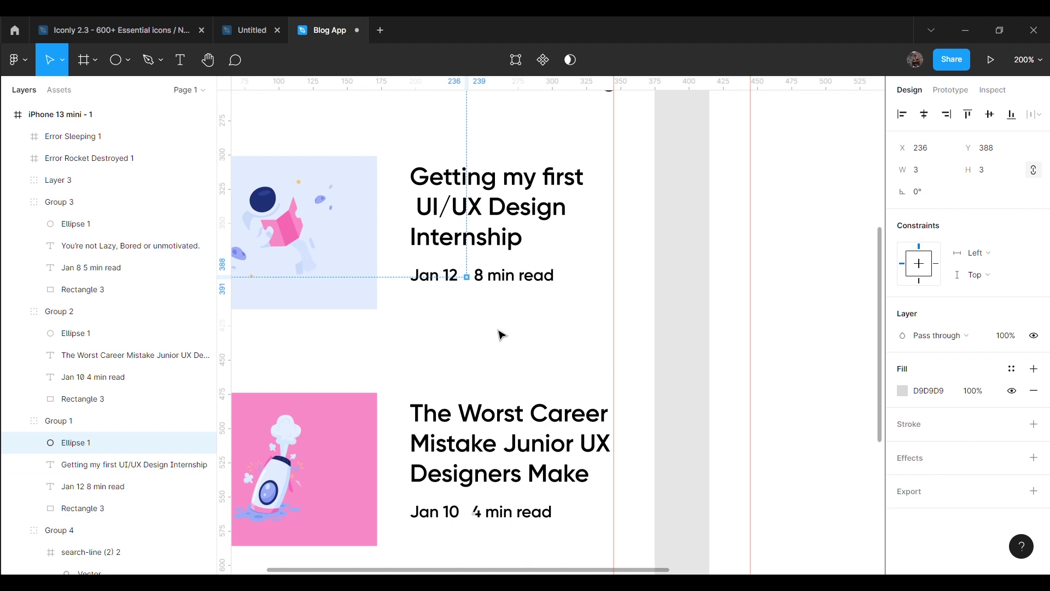
pyautogui.click(500, 335)
pyautogui.scroll(-2, 501, 335)
# Position the second card's dot between Jan 10 and 4 min read
pyautogui.doubleClick(498, 453)
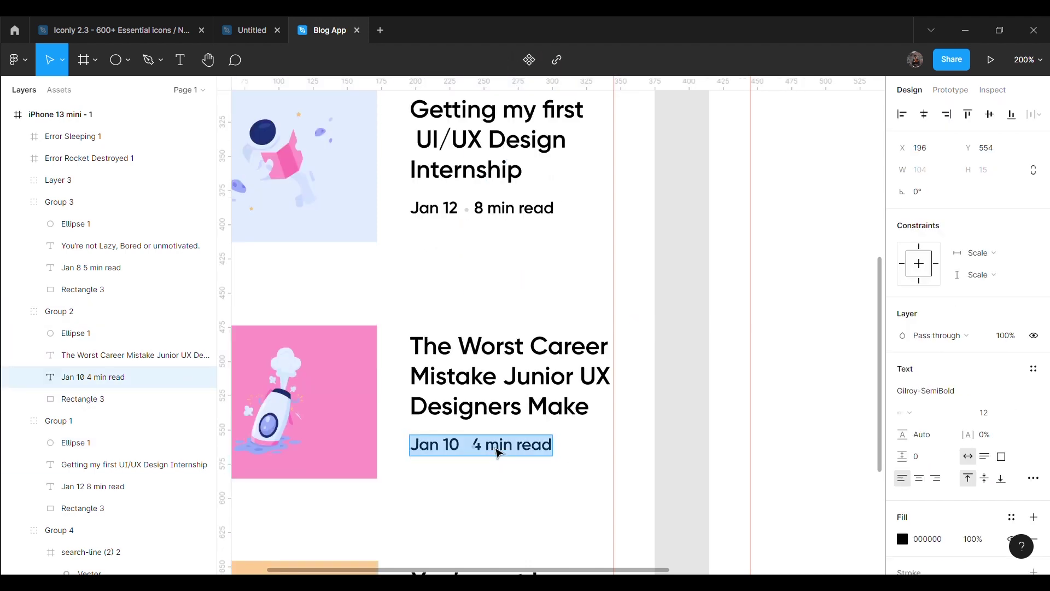
pyautogui.click(481, 448)
pyautogui.press('BackSpace')
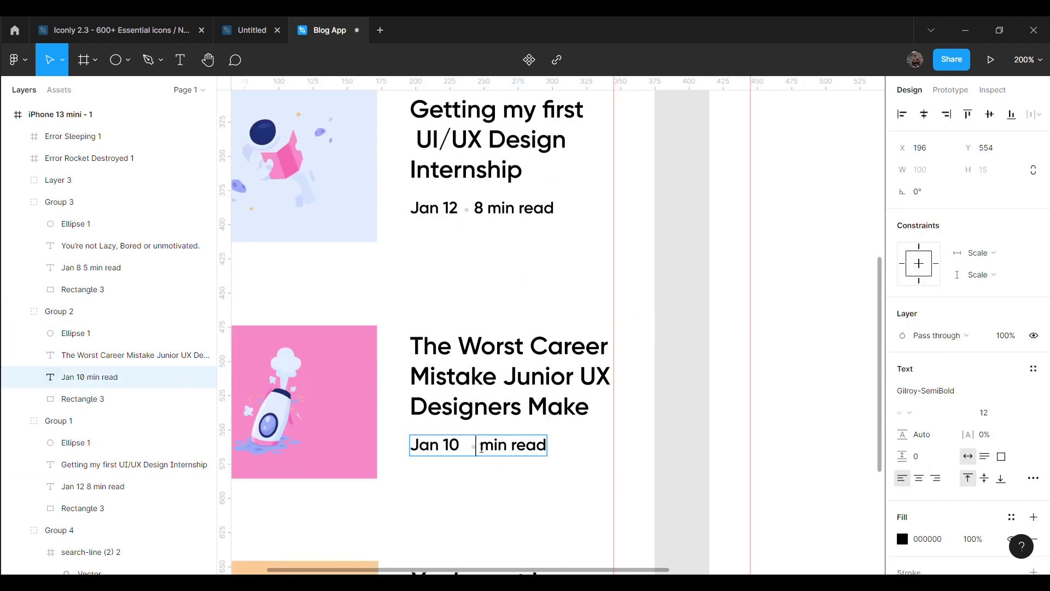
pyautogui.hotkey('ctrl', 'z')
pyautogui.press('Escape')
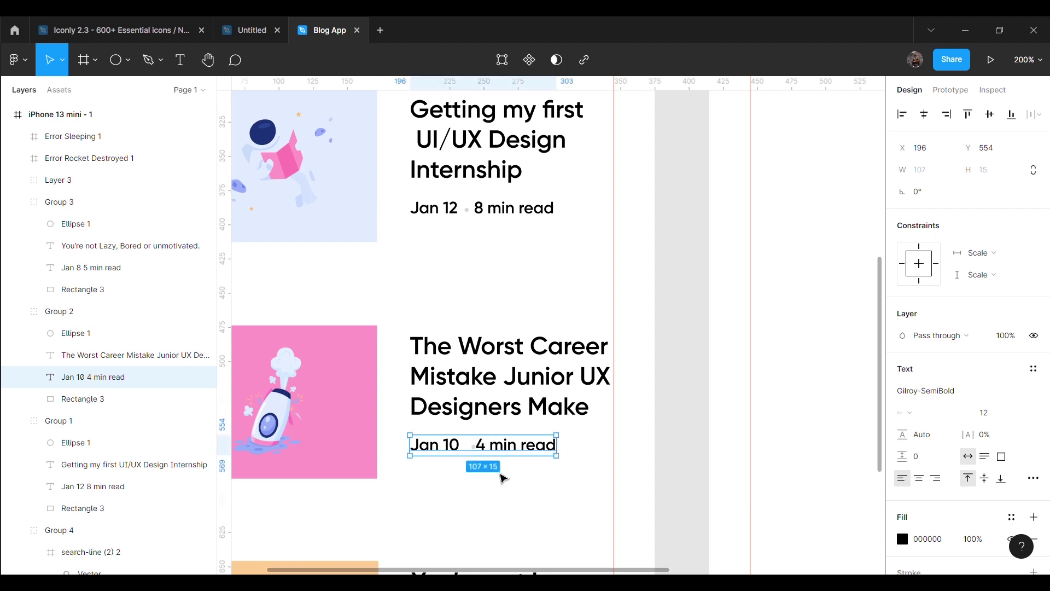
pyautogui.click(472, 447)
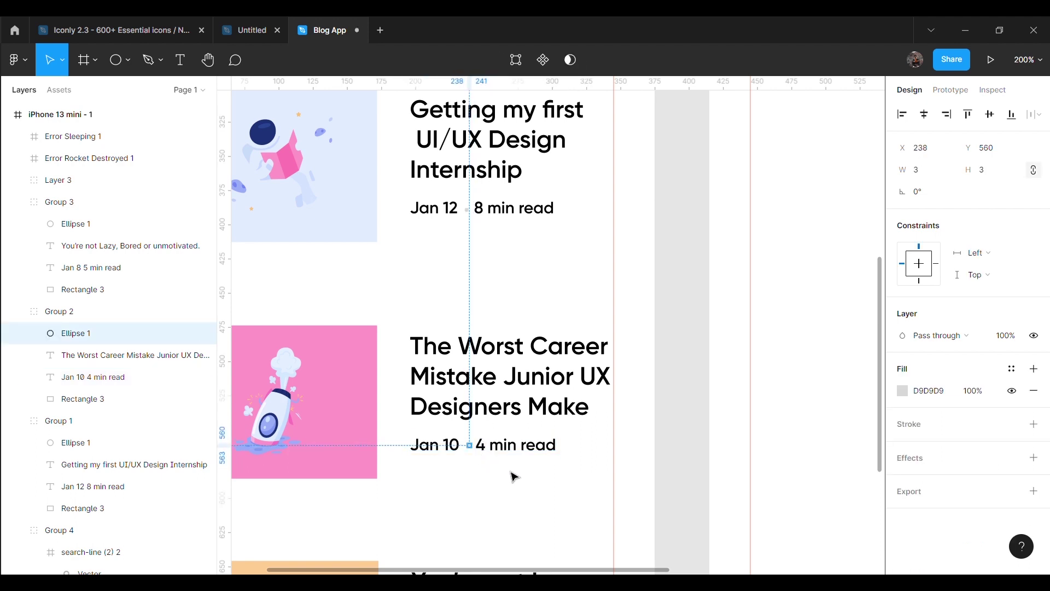
pyautogui.doubleClick(487, 445)
pyautogui.click(487, 451)
pyautogui.press('Escape')
pyautogui.click(509, 490)
pyautogui.doubleClick(472, 453)
pyautogui.moveTo(474, 457); pyautogui.dragTo(474, 453)
# Place the third card's dot between Jan 8 and 5 min read
pyautogui.click(485, 469)
pyautogui.scroll(-5, 486, 465)
pyautogui.click(485, 416)
pyautogui.doubleClick(485, 416)
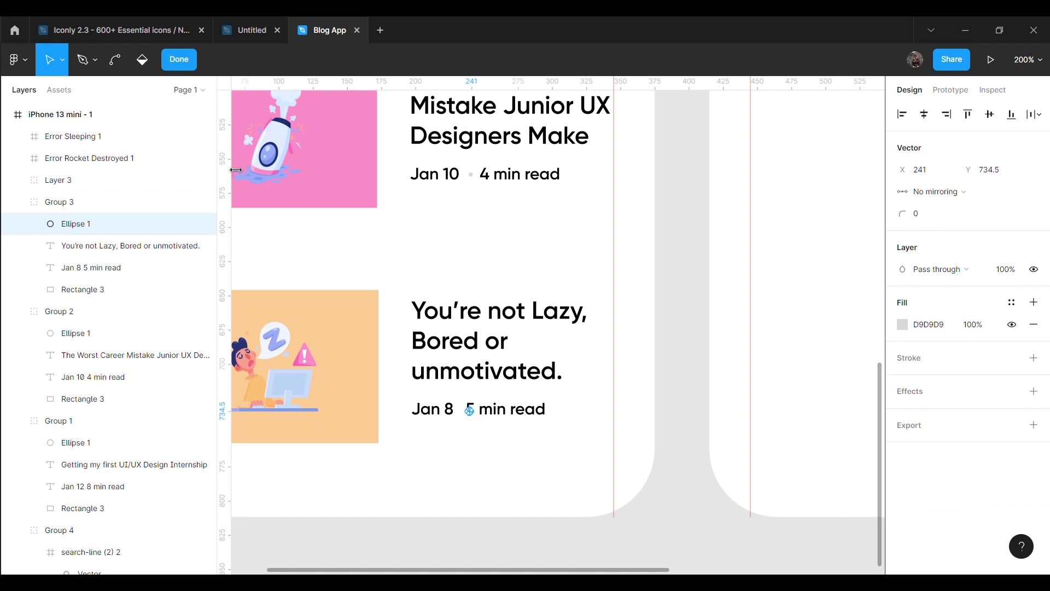
pyautogui.click(191, 66)
pyautogui.click(109, 268)
pyautogui.doubleClick(469, 419)
pyautogui.click(469, 420)
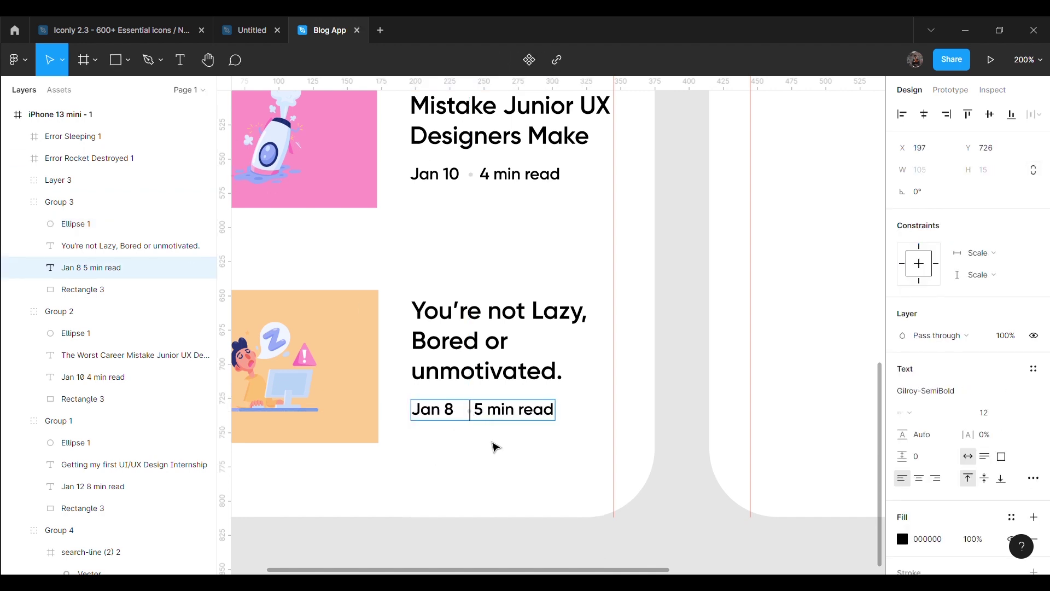
pyautogui.click(474, 420)
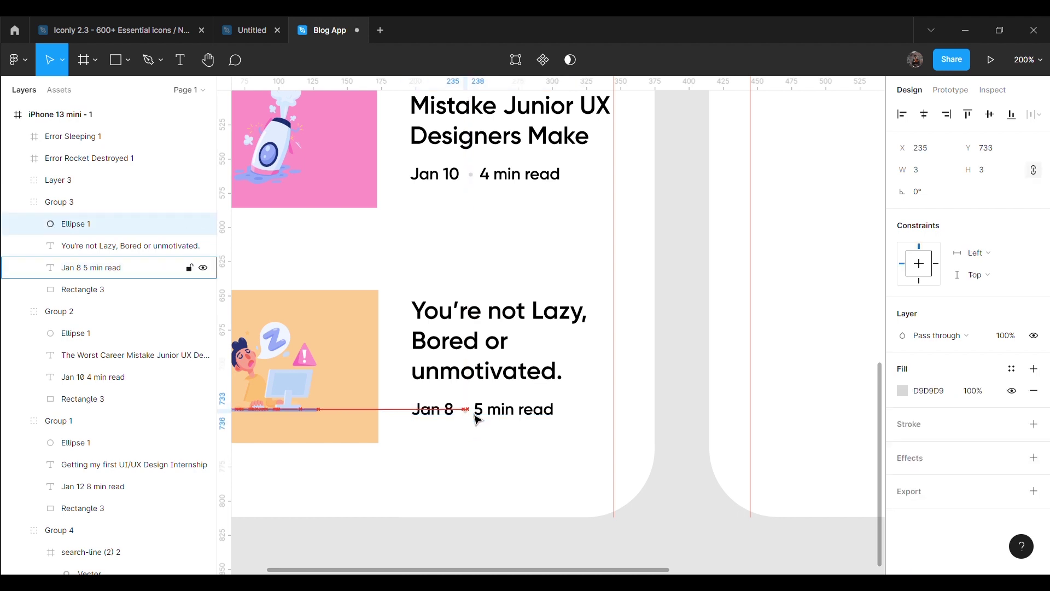
pyautogui.click(487, 445)
pyautogui.scroll(3, 487, 446)
pyautogui.scroll(4, 488, 446)
# Adjust the Jan 12 line's spacing and review all three cards
pyautogui.doubleClick(491, 353)
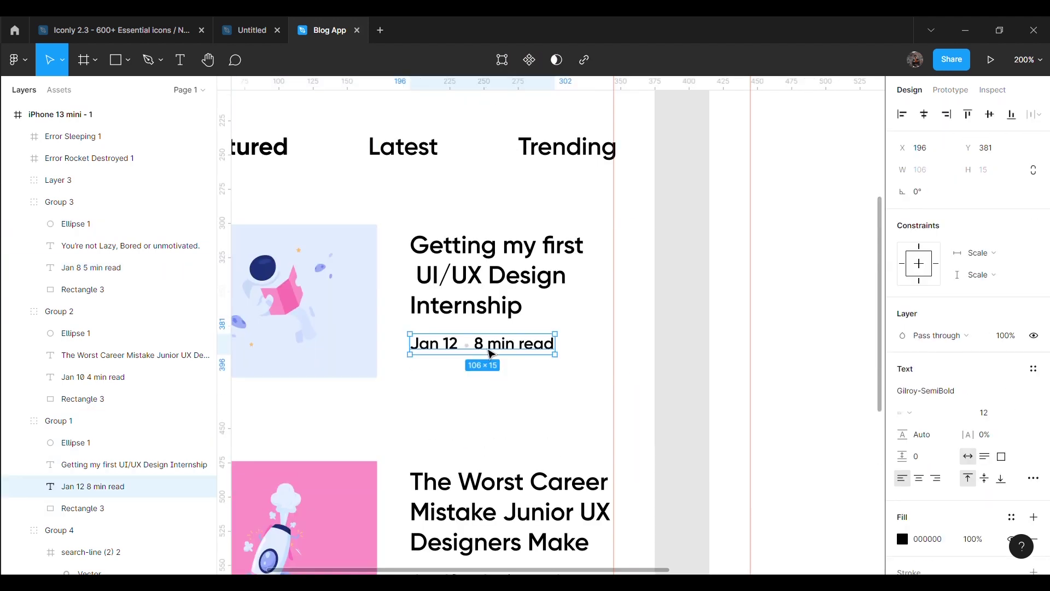
pyautogui.click(481, 350)
pyautogui.press('Escape')
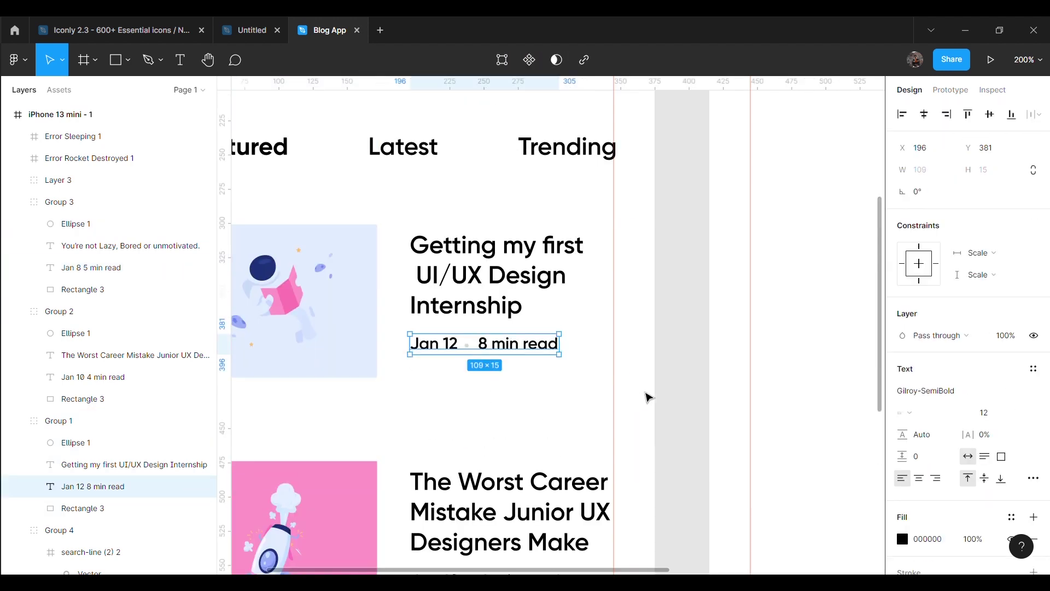
pyautogui.click(651, 397)
pyautogui.scroll(-1, 675, 408)
pyautogui.scroll(-2, 676, 409)
pyautogui.scroll(-1, 676, 408)
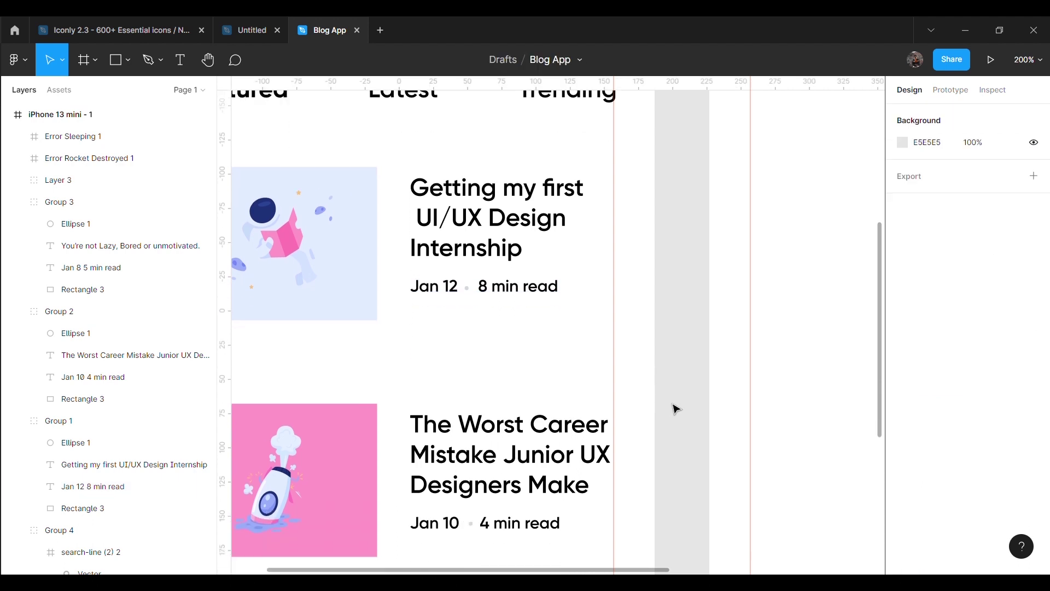
pyautogui.scroll(5, 678, 383)
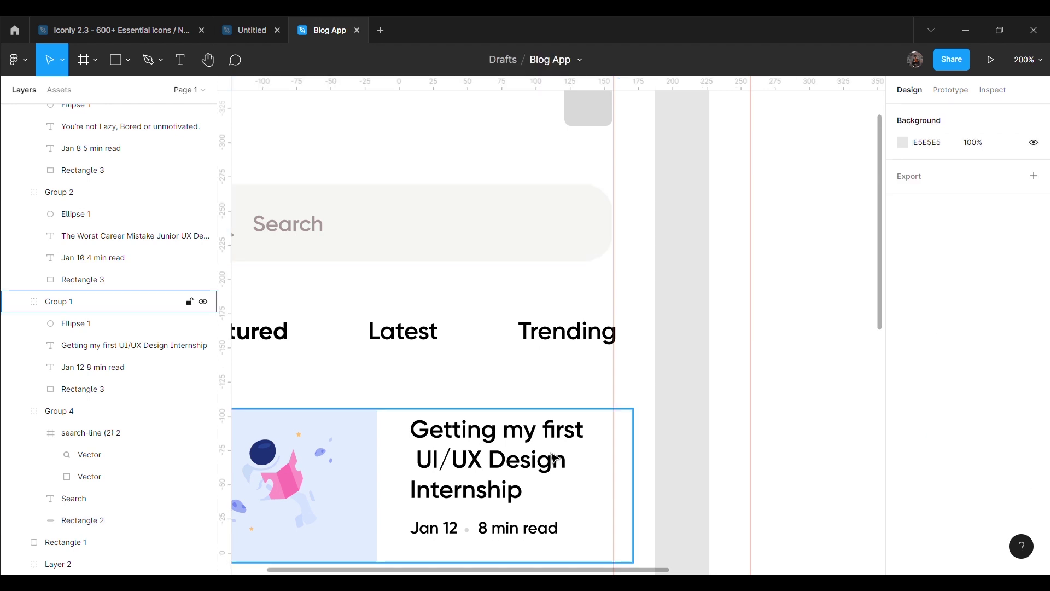
# Recolour the Jan 12 date line light grey D0D0CB
pyautogui.scroll(-3, 512, 439)
pyautogui.doubleClick(521, 403)
pyautogui.scroll(-3, 946, 497)
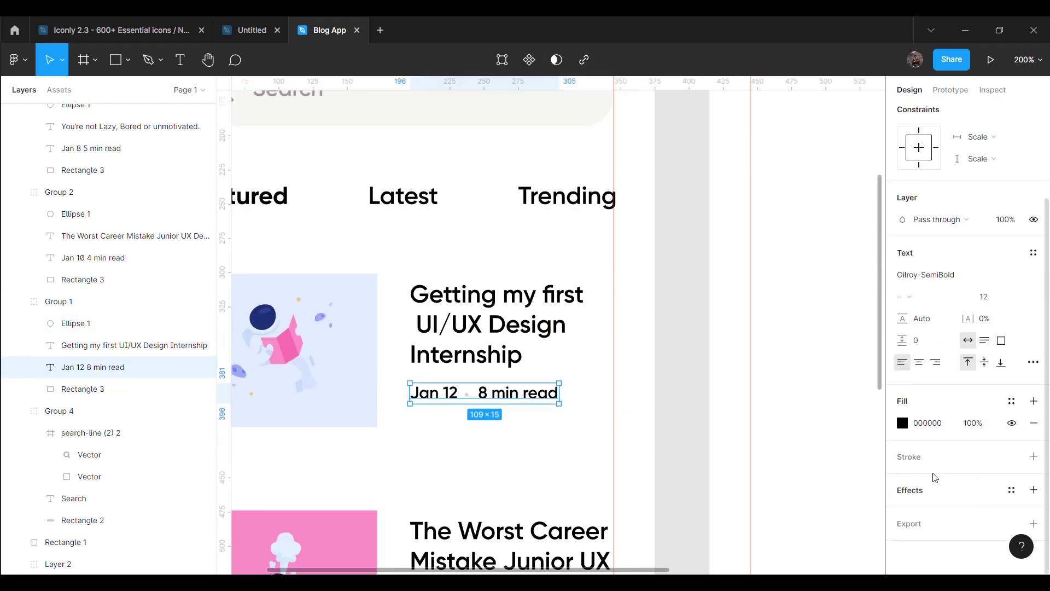
pyautogui.write('F6F6F4')
pyautogui.press('Return')
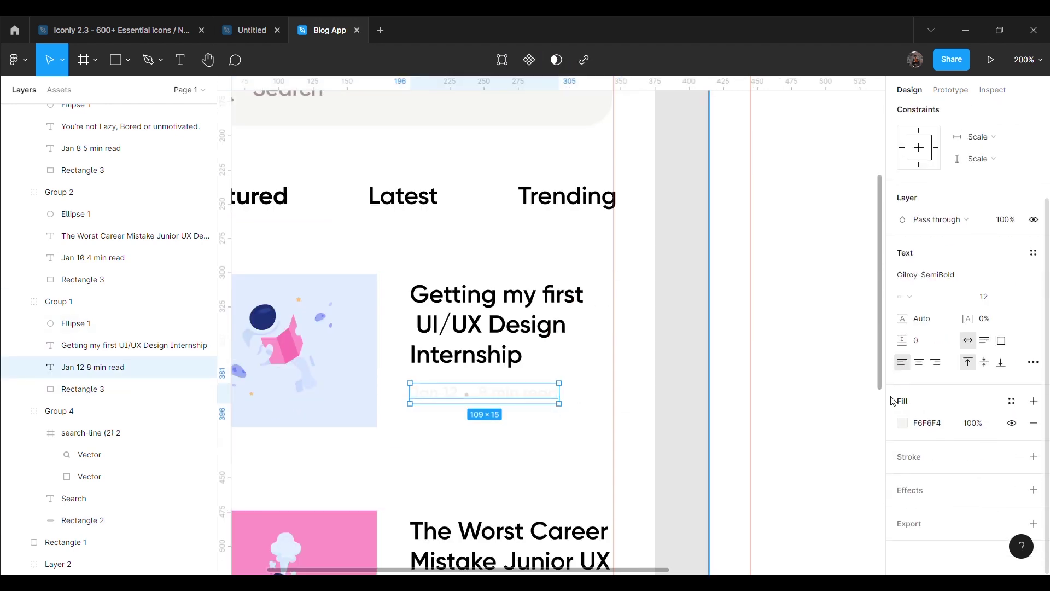
pyautogui.click(903, 422)
pyautogui.click(745, 286)
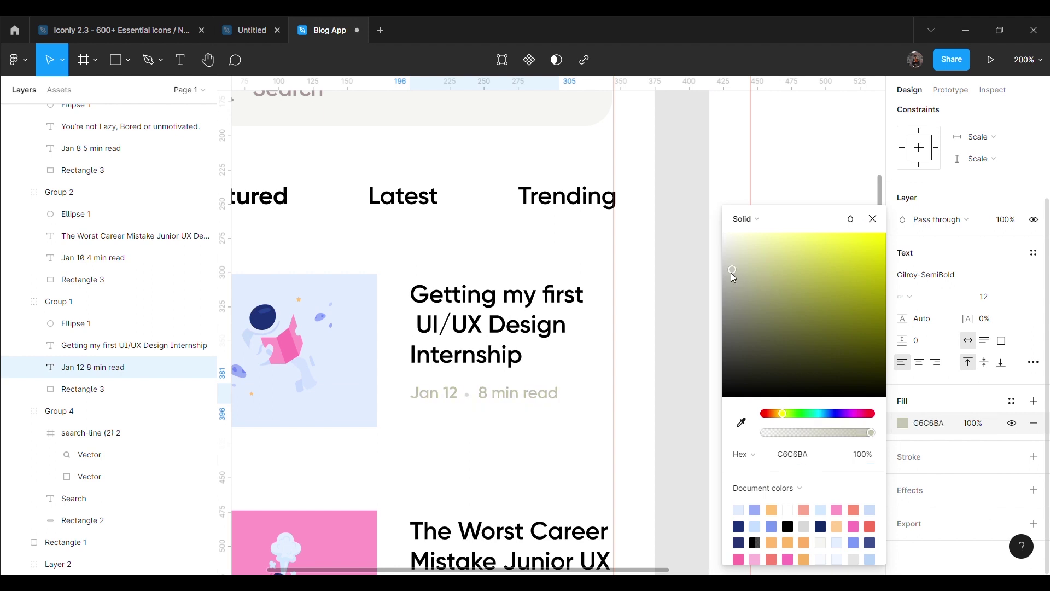
pyautogui.click(928, 422)
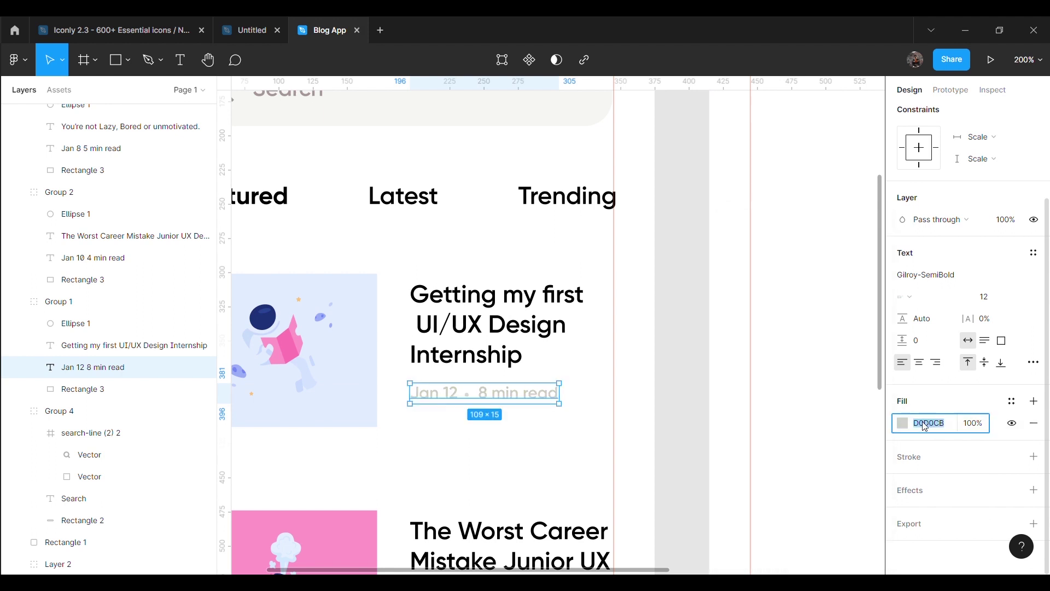
pyautogui.click(703, 359)
# Apply the same D0D0CB fill to the Jan 10 and Jan 8 date lines
pyautogui.scroll(-3, 697, 353)
pyautogui.scroll(-4, 568, 383)
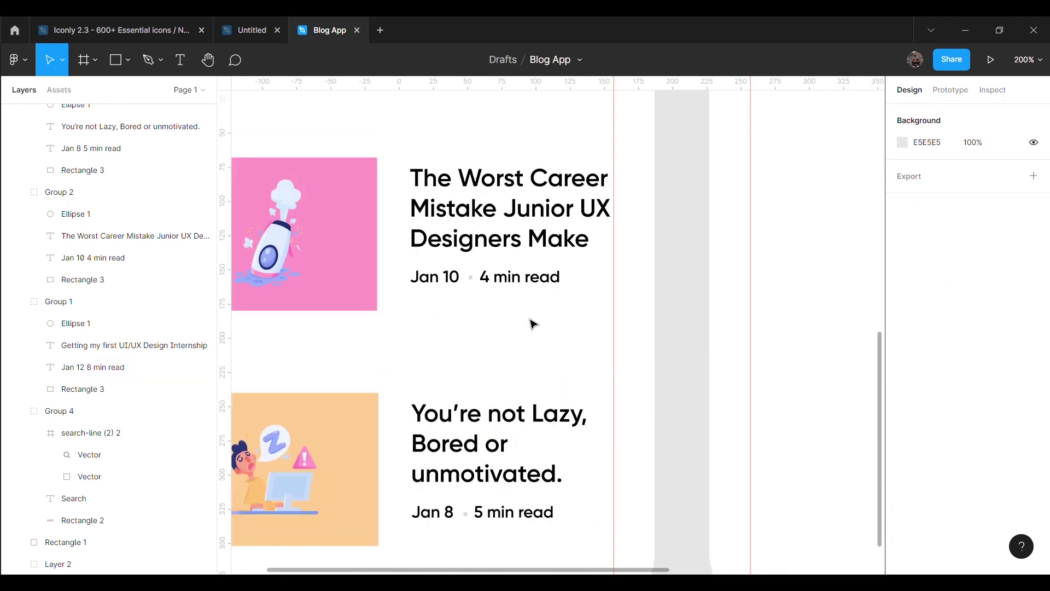
pyautogui.click(534, 276)
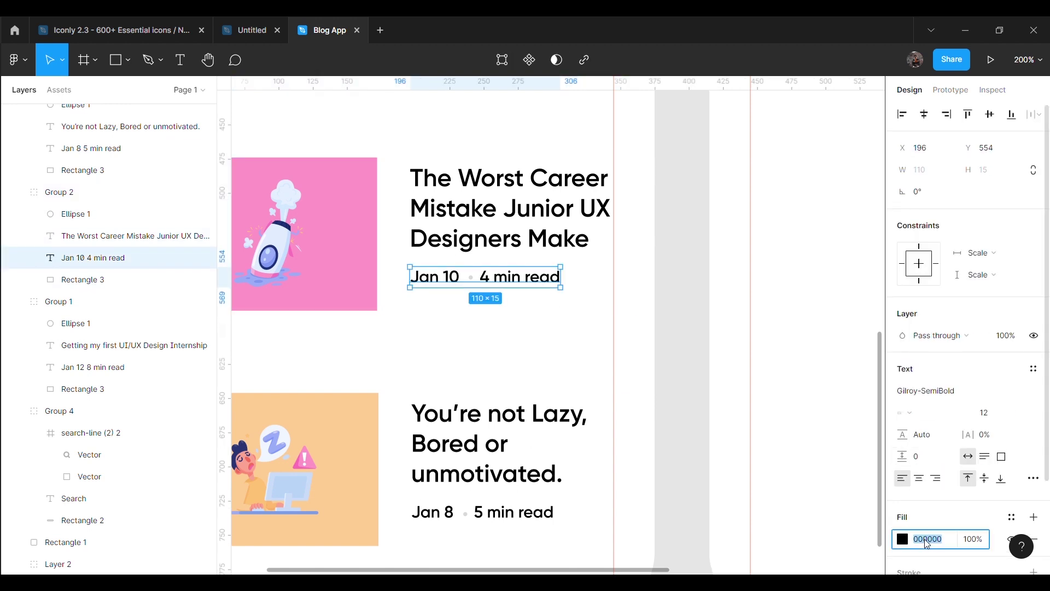
pyautogui.write('D0D0CB')
pyautogui.press('Return')
pyautogui.click(694, 363)
pyautogui.scroll(-3, 602, 368)
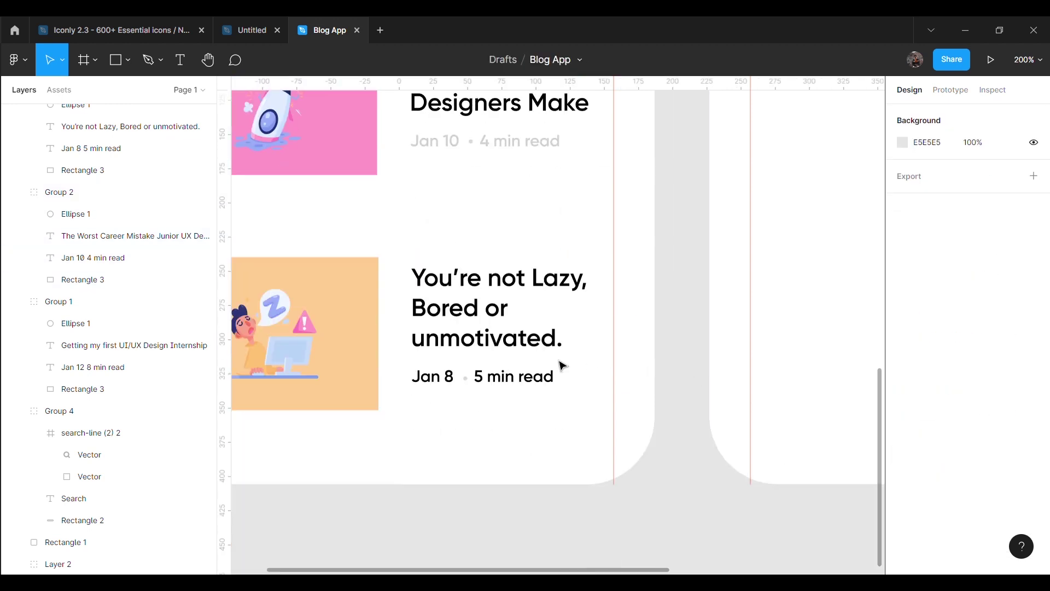
pyautogui.click(536, 377)
pyautogui.scroll(-2, 938, 429)
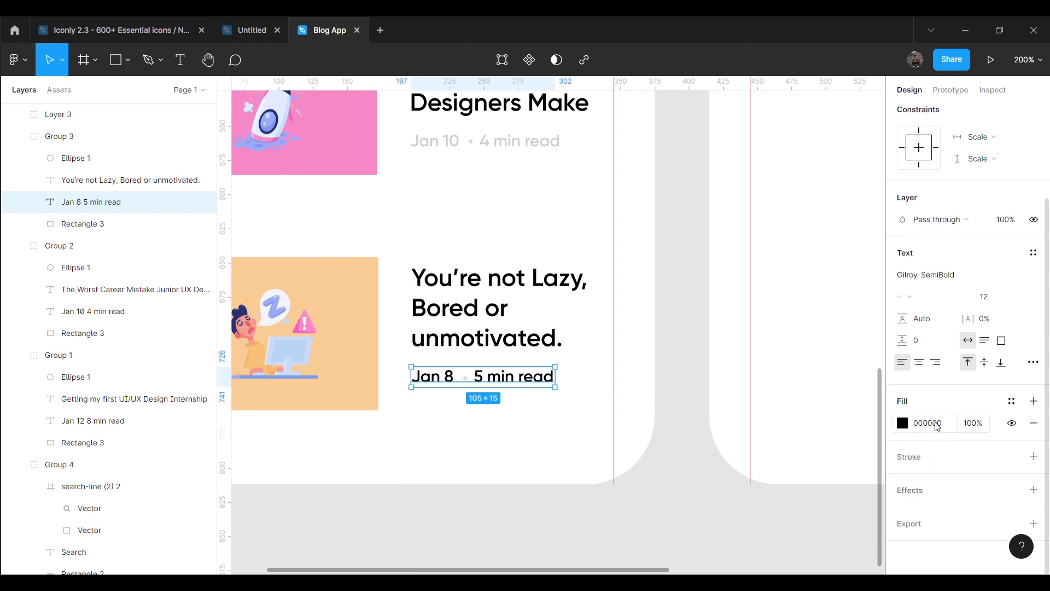
pyautogui.write('D0D0CB')
pyautogui.press('Return')
pyautogui.click(698, 359)
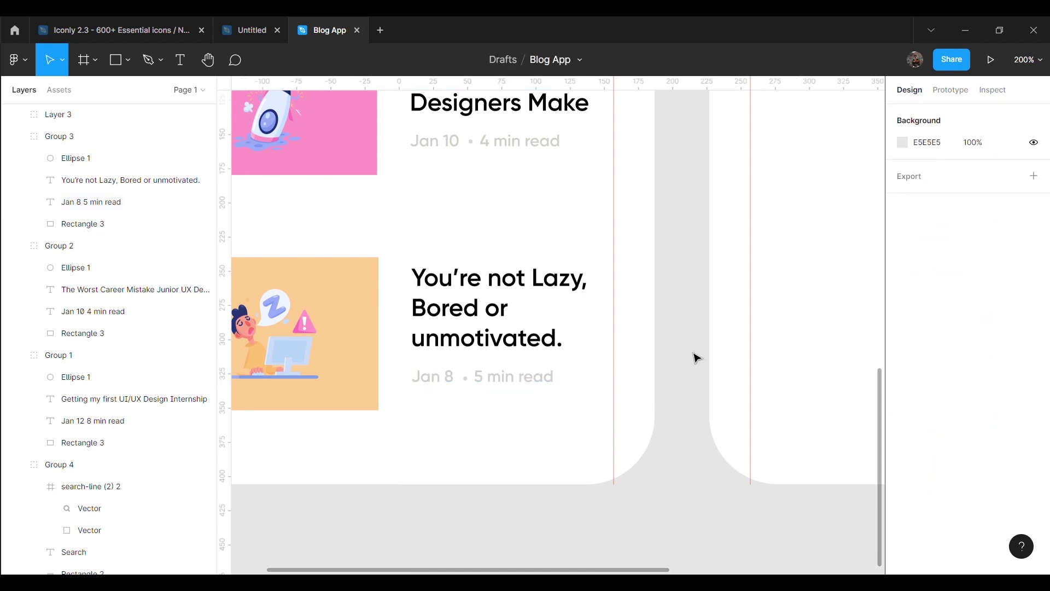
# Zoom to 100% to show both phone screens
pyautogui.hotkey('shift', '0')
pyautogui.scroll(5, 563, 399)
pyautogui.scroll(5, 597, 399)
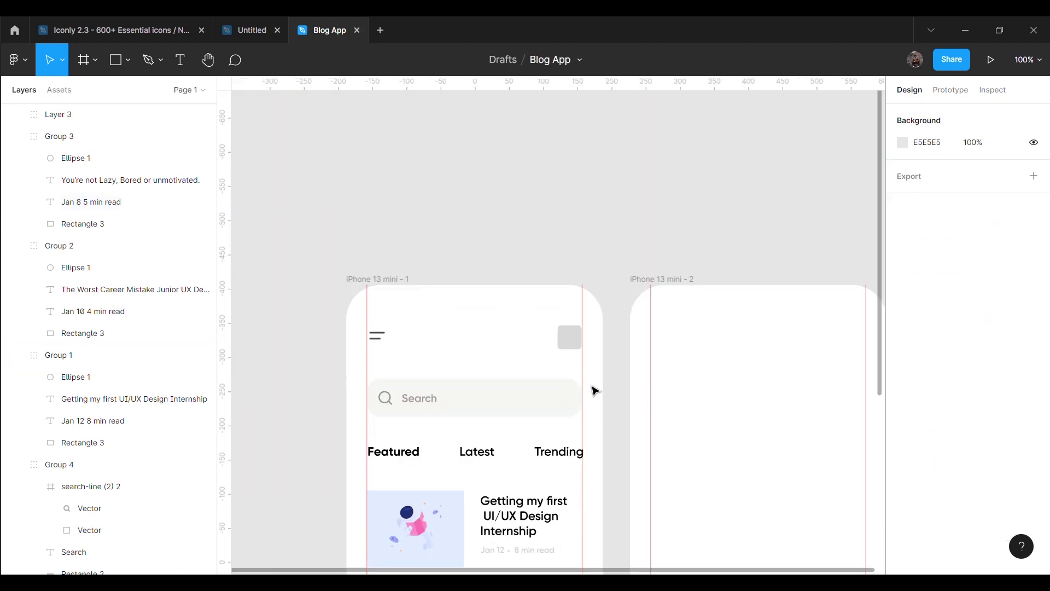
pyautogui.rightClick(513, 209)
pyautogui.moveTo(541, 320)
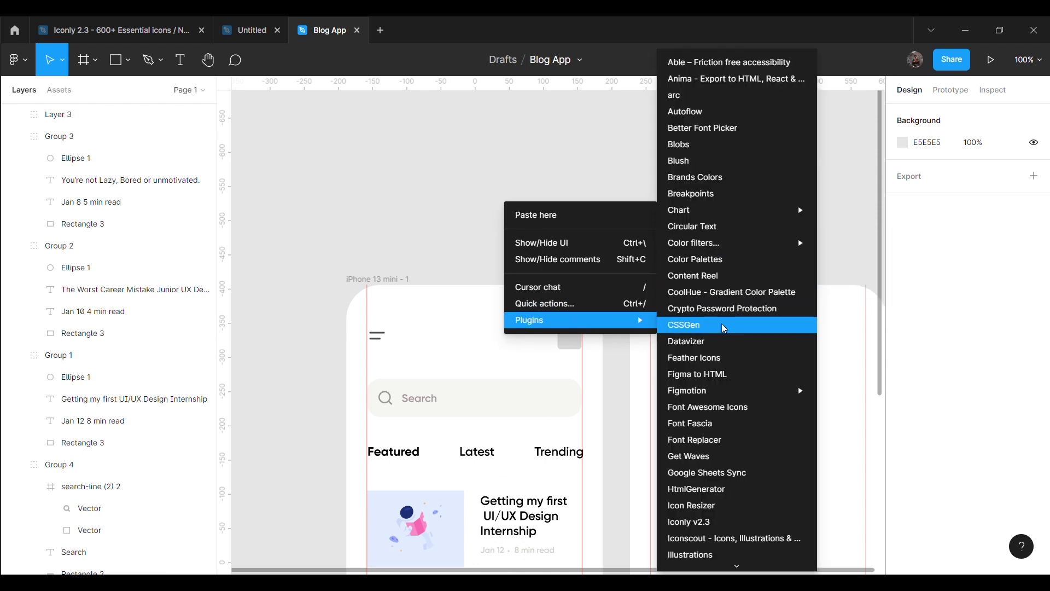
# Launch Content Reel, move its panel aside, and browse the Avatars image collection
pyautogui.click(720, 286)
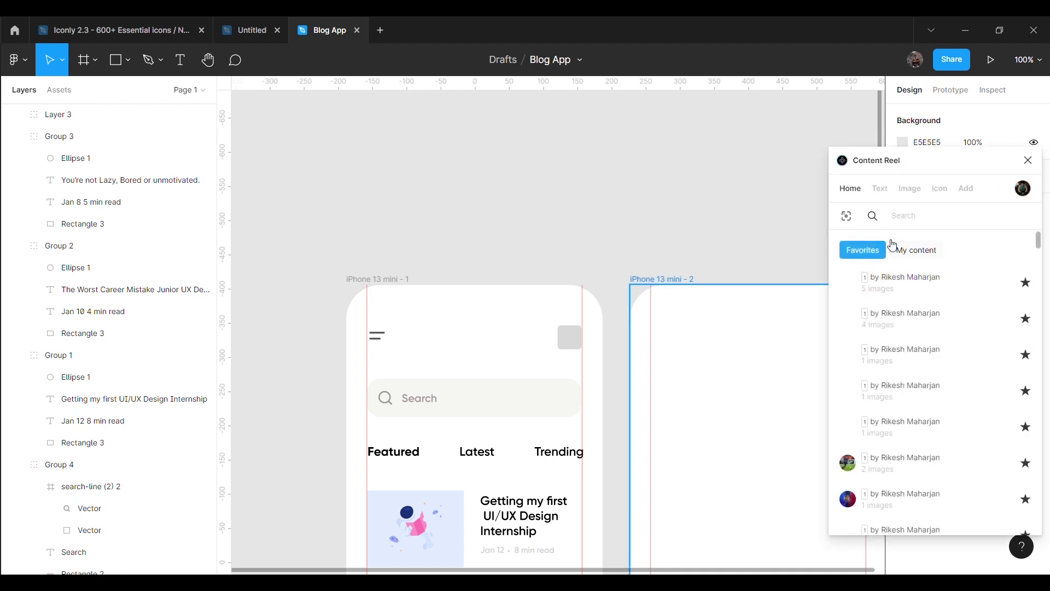
pyautogui.click(909, 188)
pyautogui.moveTo(935, 161); pyautogui.dragTo(778, 173)
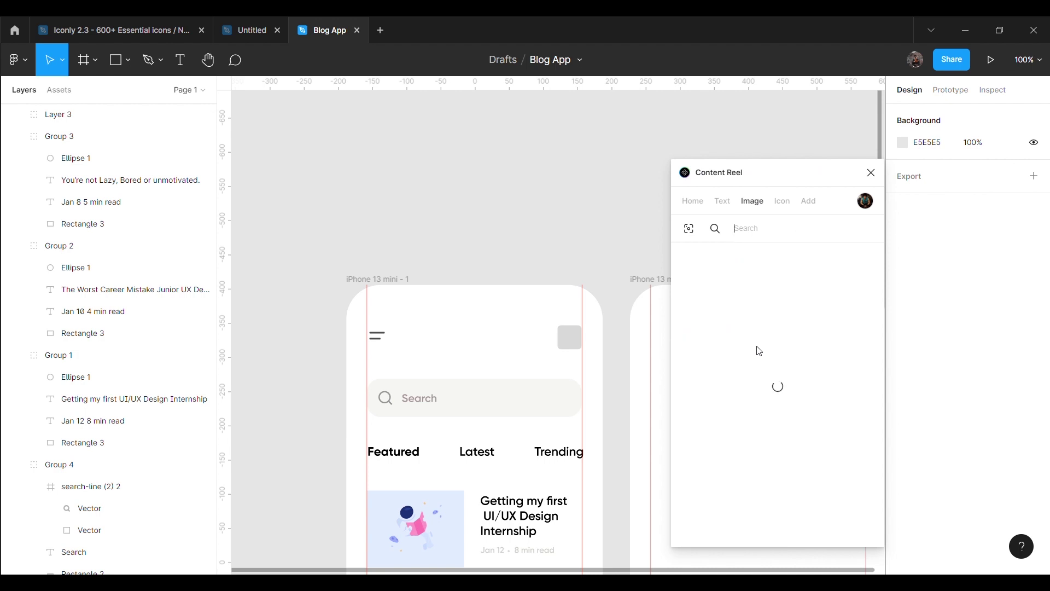
pyautogui.scroll(-1, 781, 375)
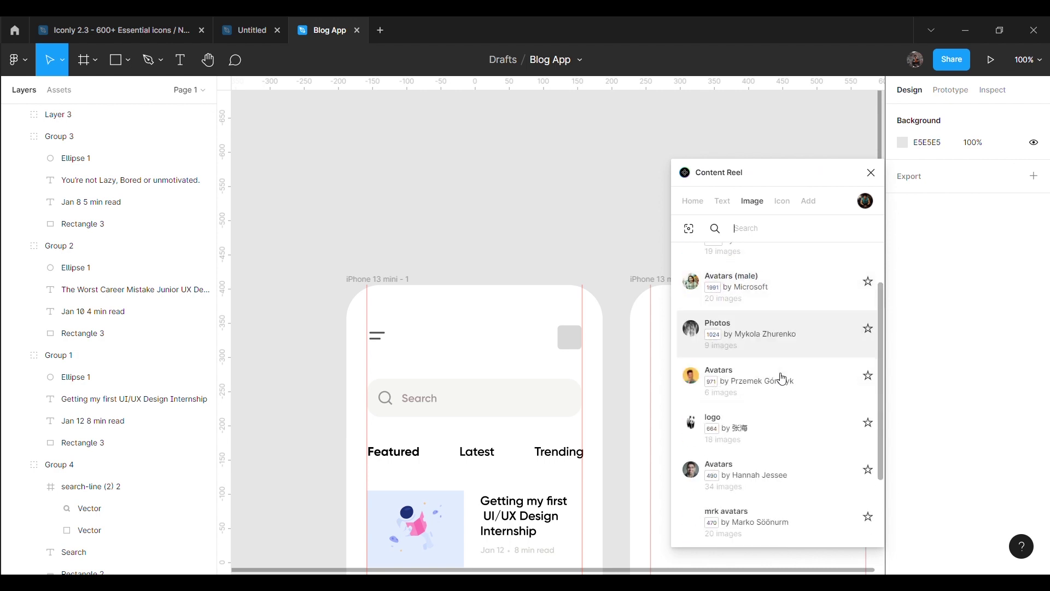
pyautogui.scroll(-1, 781, 394)
pyautogui.scroll(-3, 809, 421)
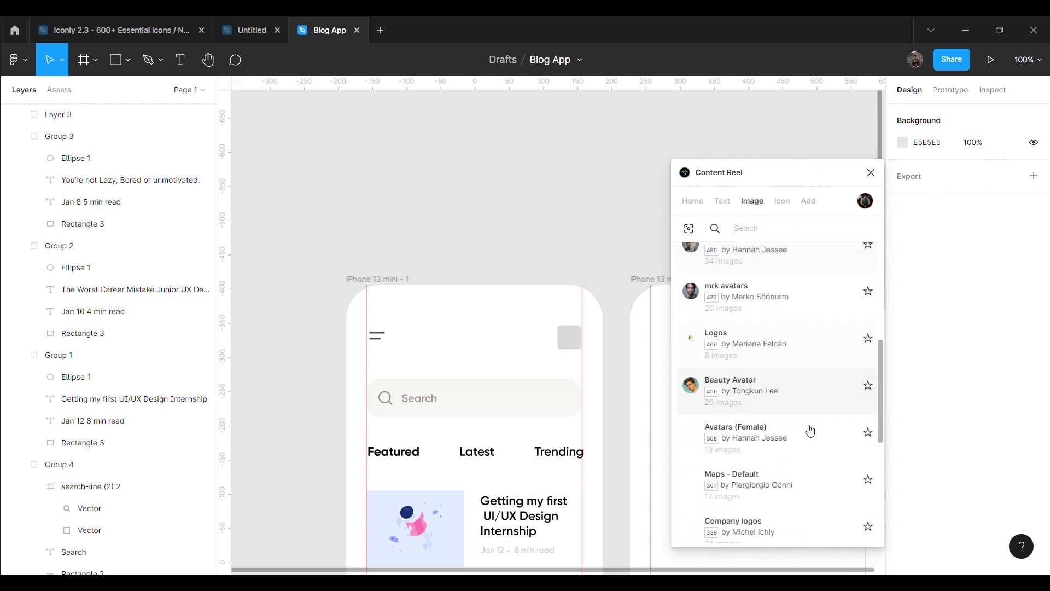
pyautogui.scroll(-1, 810, 419)
pyautogui.scroll(-2, 810, 412)
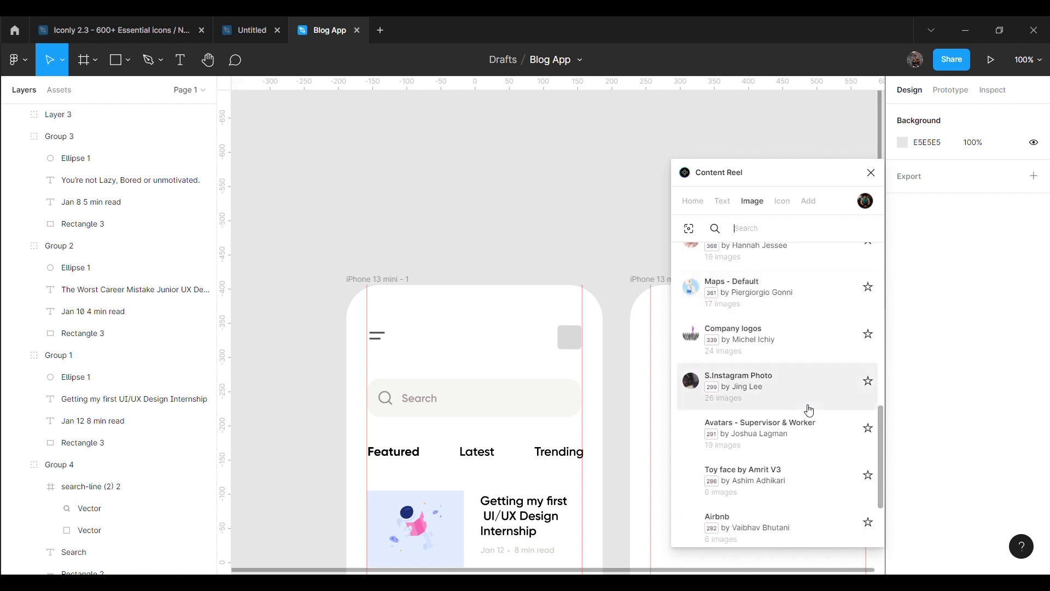
pyautogui.scroll(4, 809, 409)
pyautogui.scroll(2, 807, 408)
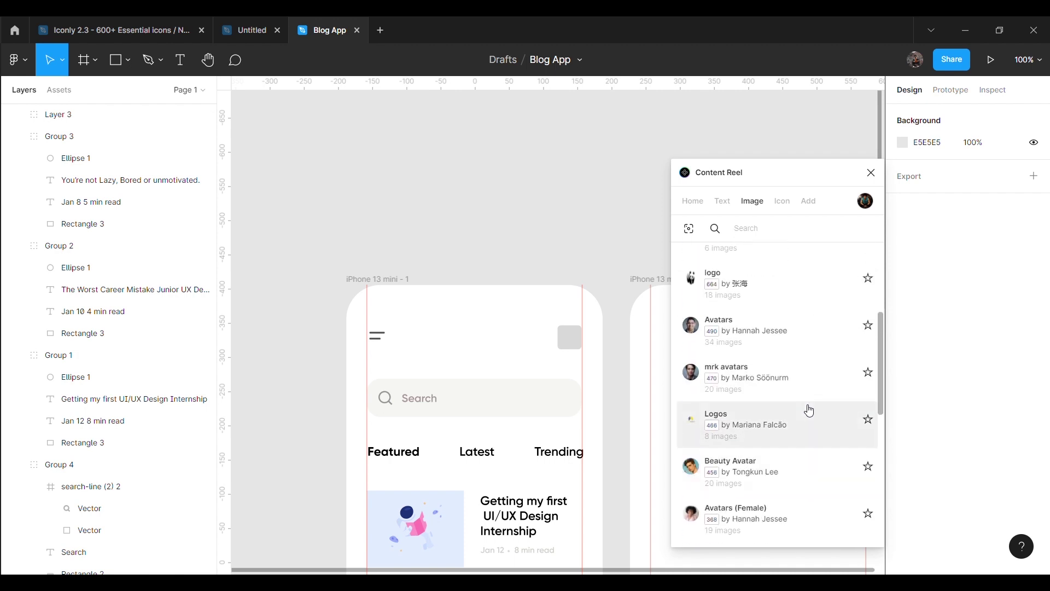
pyautogui.click(779, 348)
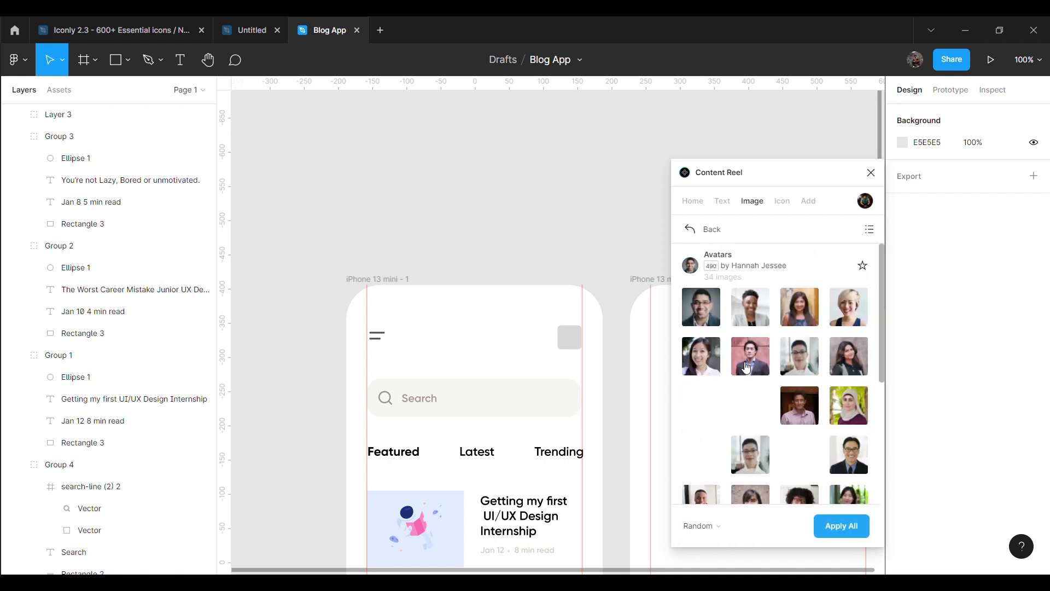
pyautogui.scroll(-1, 760, 372)
pyautogui.scroll(-1, 760, 378)
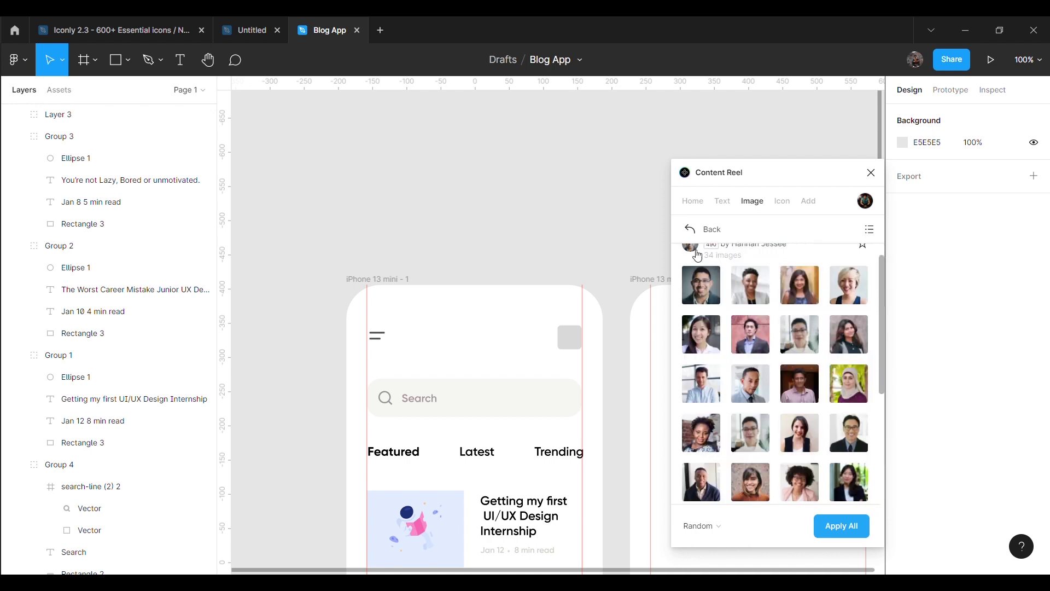
# Browse the Avatars (Female) collection, then return to the collection list
pyautogui.click(691, 230)
pyautogui.scroll(4, 733, 317)
pyautogui.scroll(1, 744, 347)
pyautogui.scroll(-1, 752, 339)
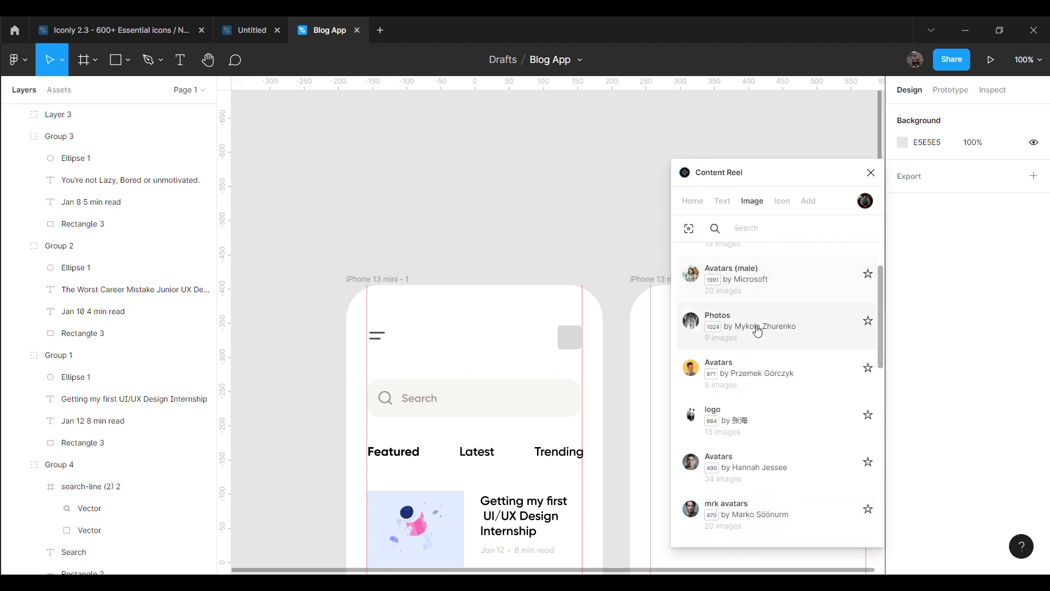
pyautogui.scroll(1, 768, 306)
pyautogui.scroll(-3, 784, 358)
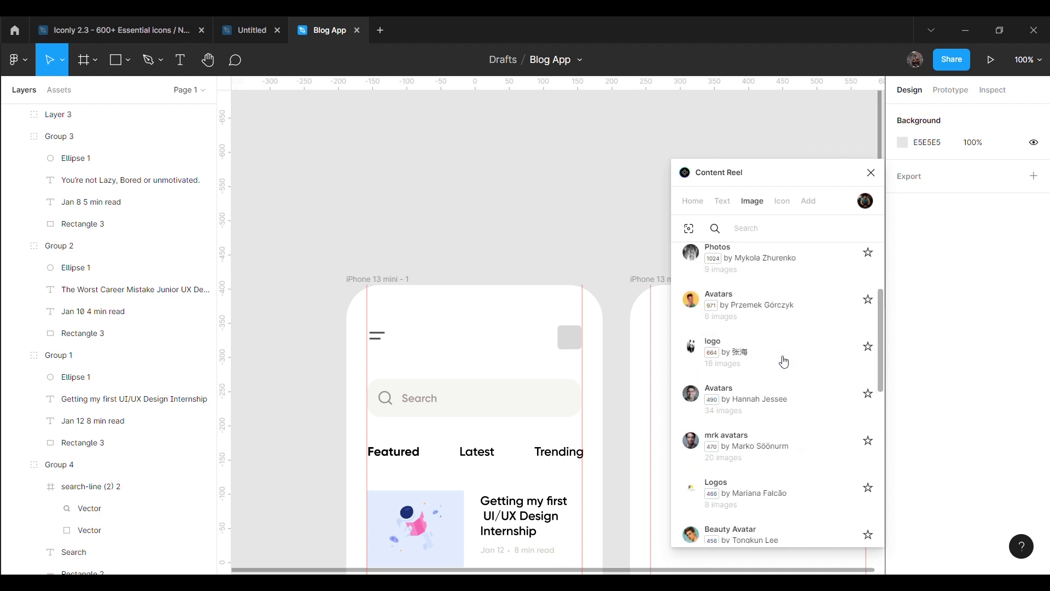
pyautogui.scroll(-1, 773, 284)
pyautogui.scroll(-3, 775, 275)
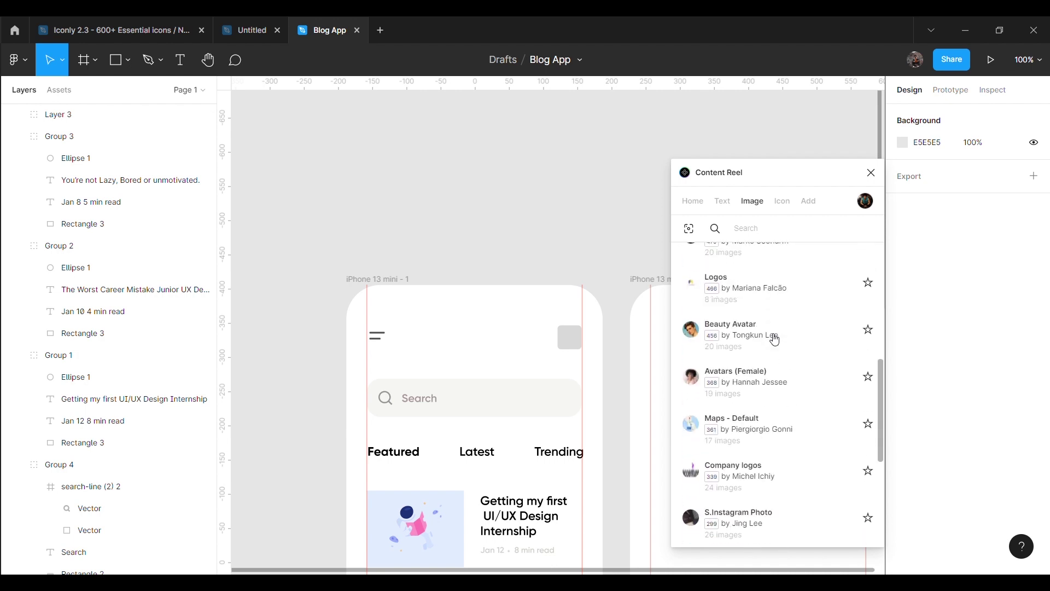
pyautogui.scroll(-2, 775, 336)
pyautogui.click(777, 334)
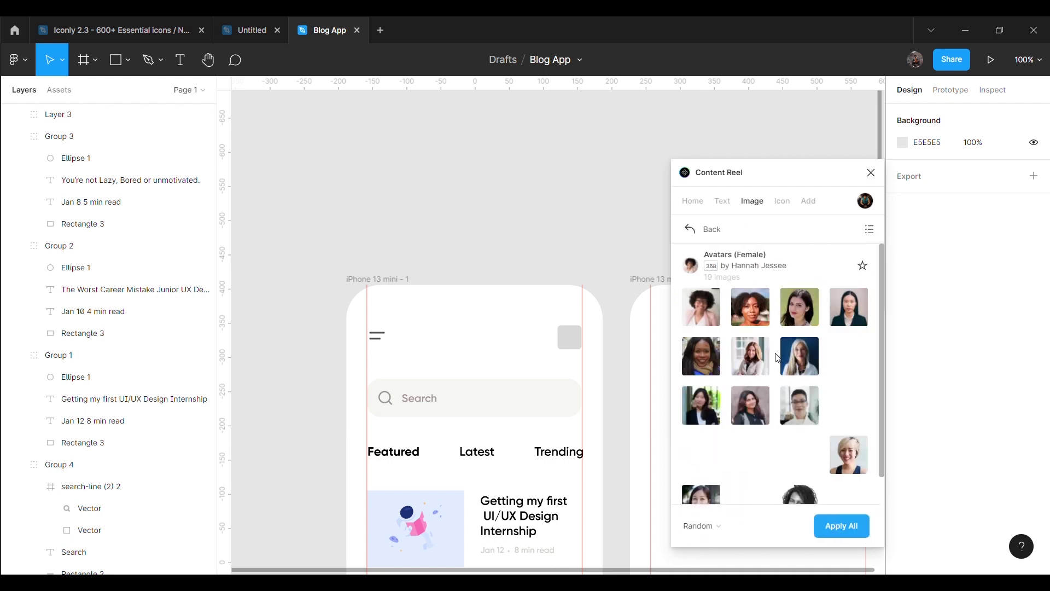
pyautogui.click(699, 233)
pyautogui.scroll(-1, 750, 363)
pyautogui.scroll(-3, 766, 356)
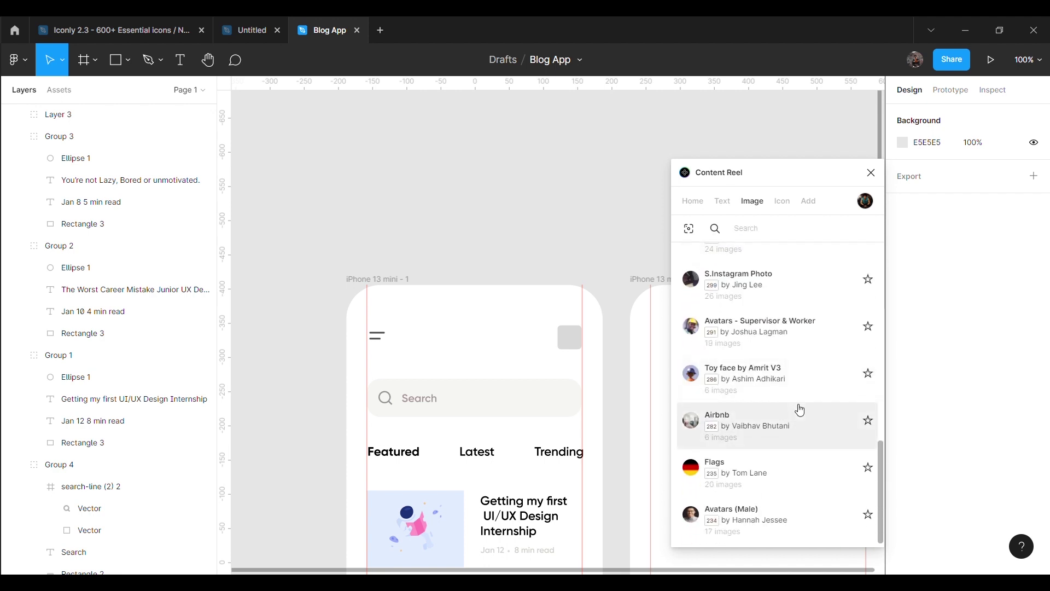
pyautogui.scroll(2, 791, 432)
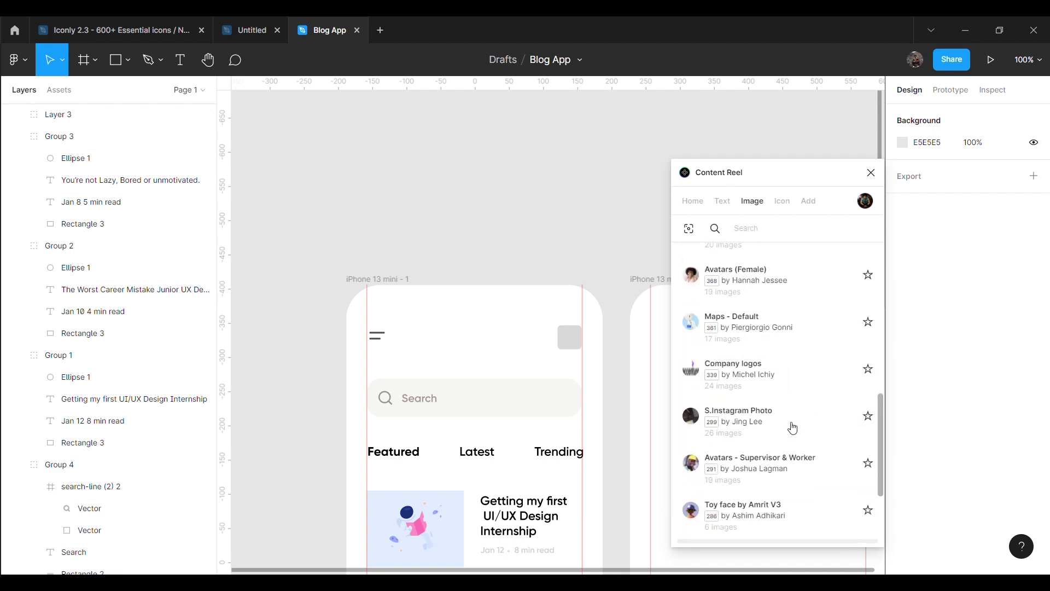
pyautogui.scroll(2, 793, 428)
pyautogui.scroll(2, 793, 426)
# Fill the 35×35 profile square with a purple Beauty Avatar portrait and close Content Reel
pyautogui.click(786, 402)
pyautogui.scroll(-1, 809, 422)
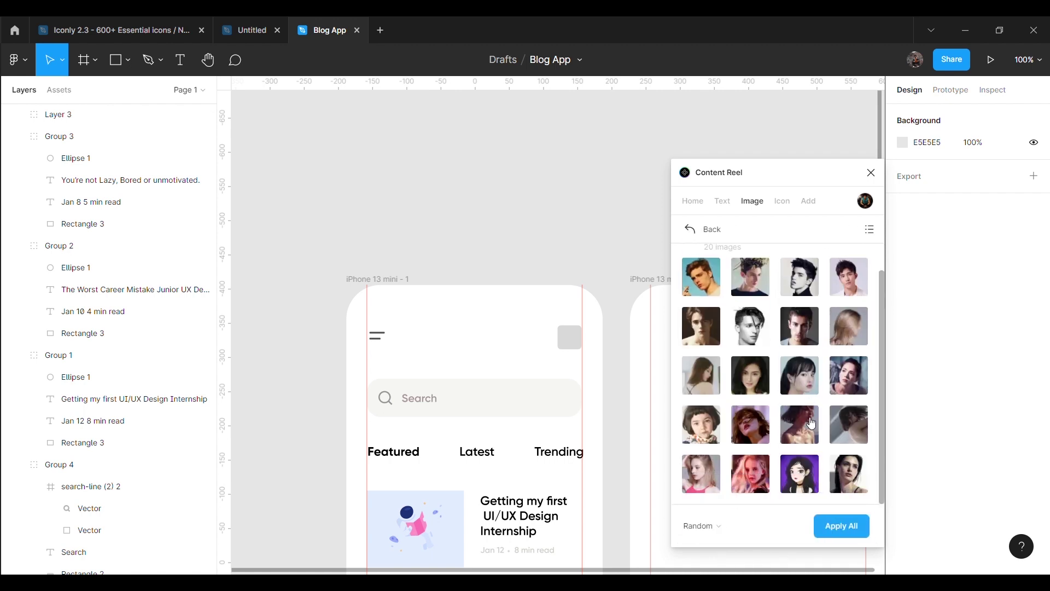
pyautogui.click(571, 346)
pyautogui.click(812, 482)
pyautogui.click(871, 172)
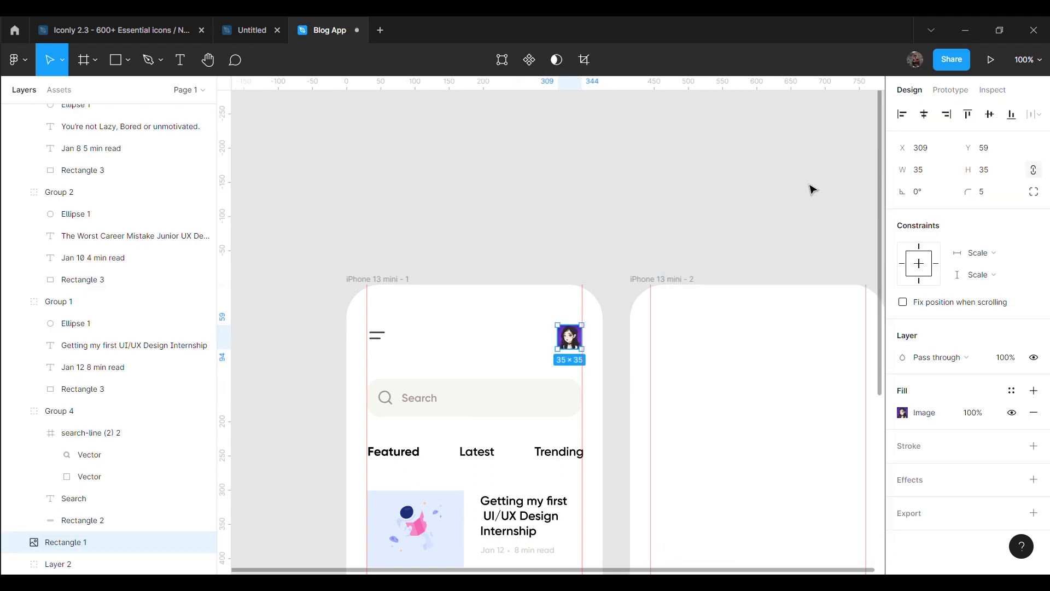
pyautogui.click(777, 184)
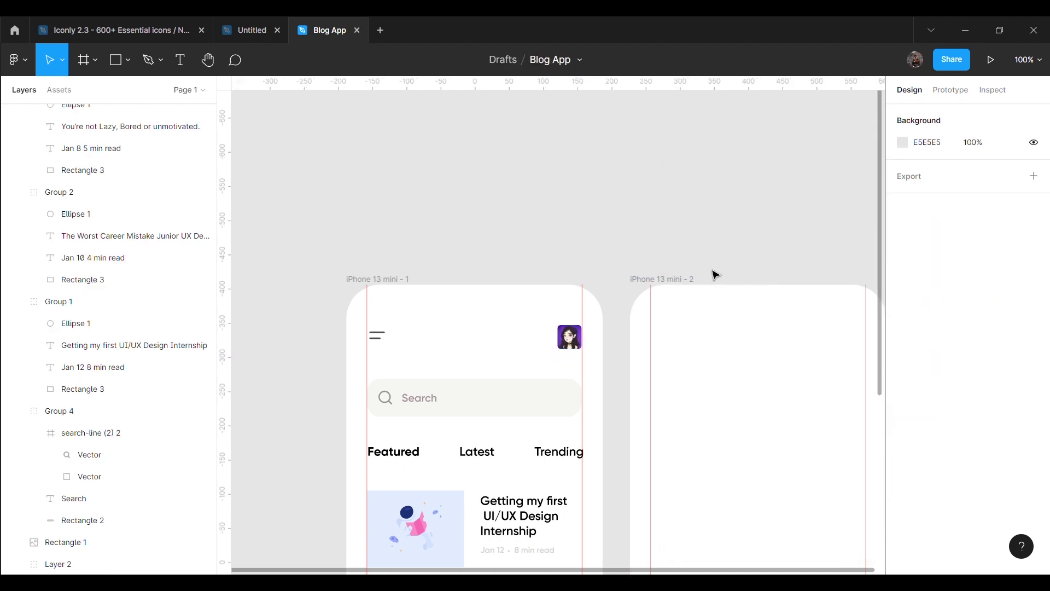
# Draw a rectangle in iPhone 13 mini - 2 sized 390×576 at the frame's top-left
pyautogui.scroll(-1, 711, 276)
pyautogui.moveTo(671, 188); pyautogui.dragTo(873, 173)
pyautogui.hscroll(2, 863, 219)
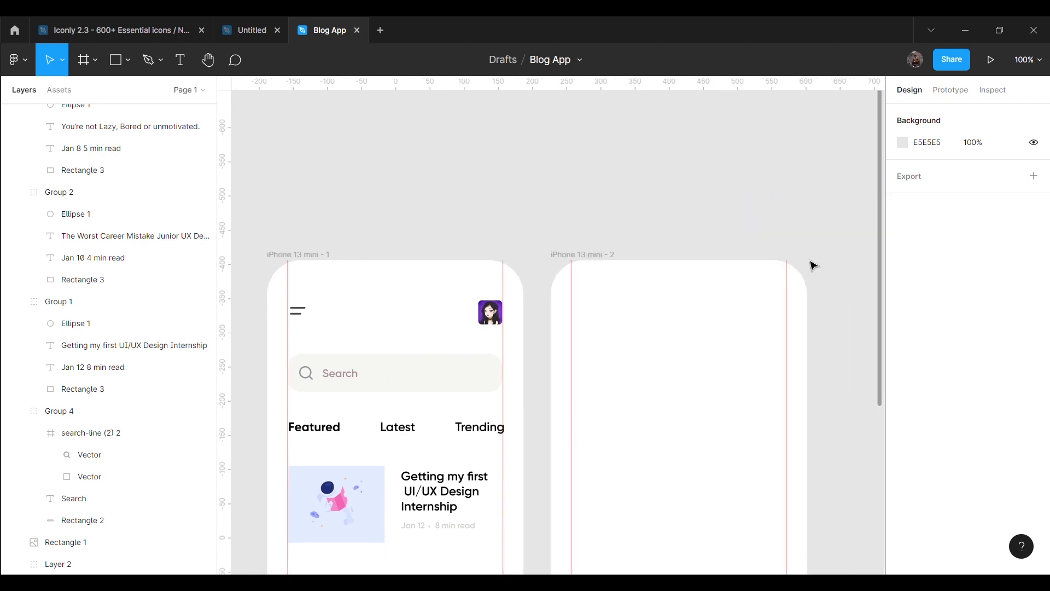
pyautogui.scroll(-3, 813, 265)
pyautogui.hscroll(3, 880, 338)
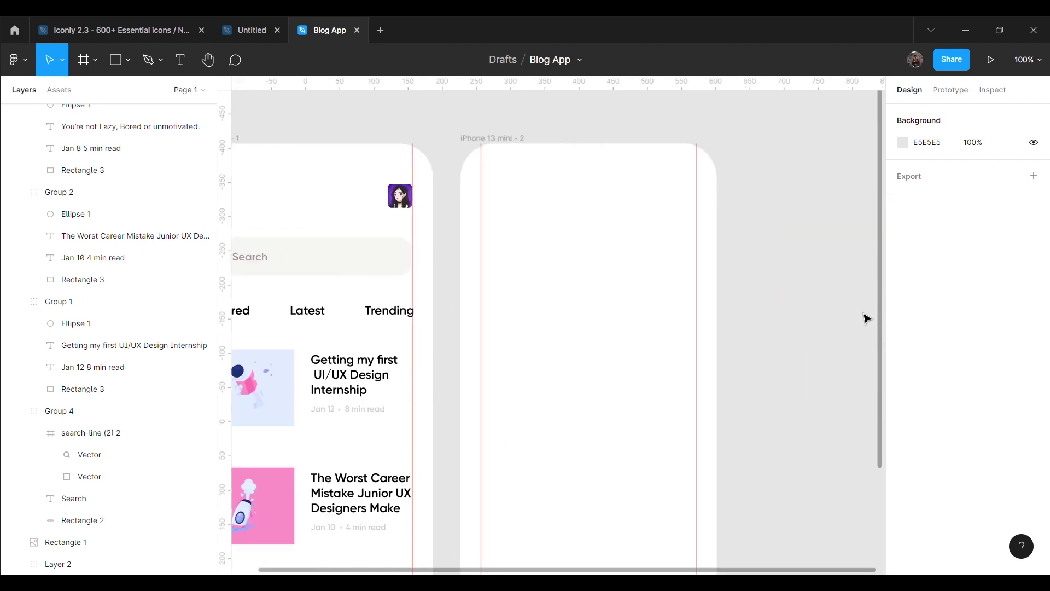
pyautogui.click(127, 59)
pyautogui.click(120, 90)
pyautogui.moveTo(492, 213); pyautogui.dragTo(717, 546)
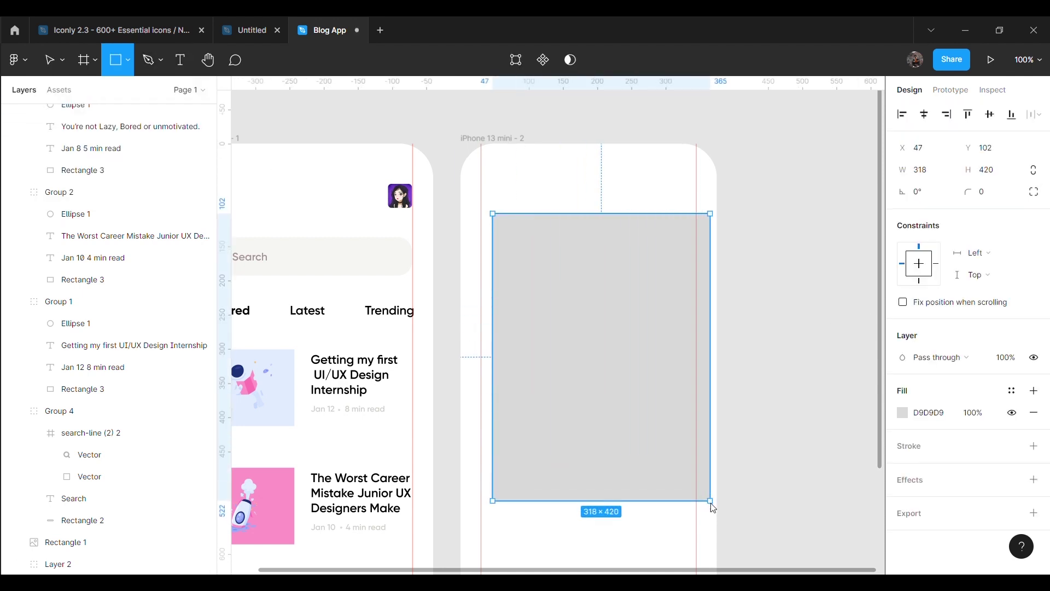
pyautogui.moveTo(612, 475); pyautogui.dragTo(570, 391)
pyautogui.moveTo(675, 376); pyautogui.dragTo(724, 389)
pyautogui.scroll(-3, 768, 417)
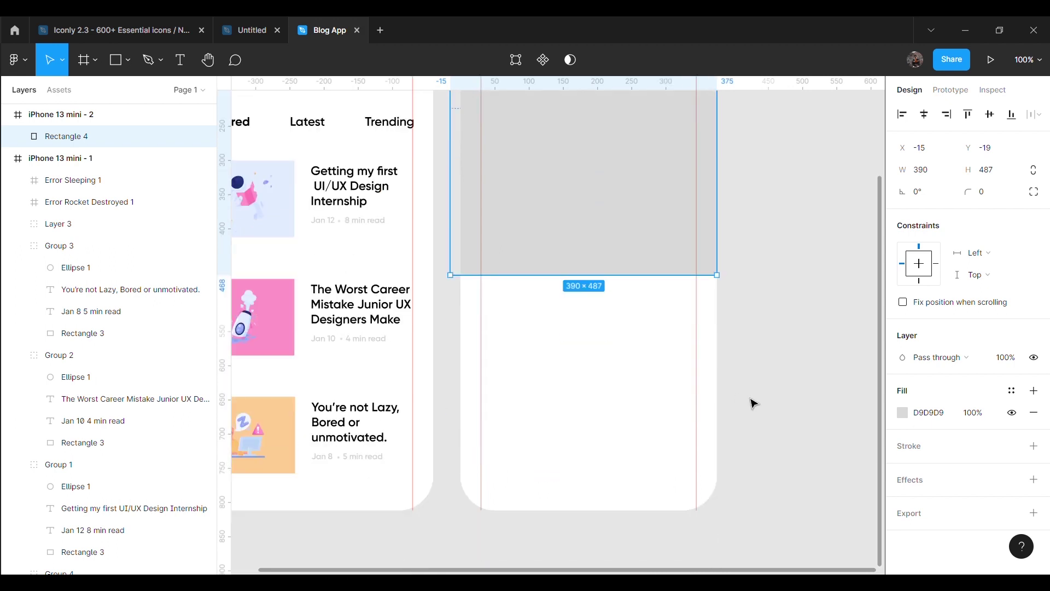
pyautogui.moveTo(640, 287); pyautogui.dragTo(642, 338)
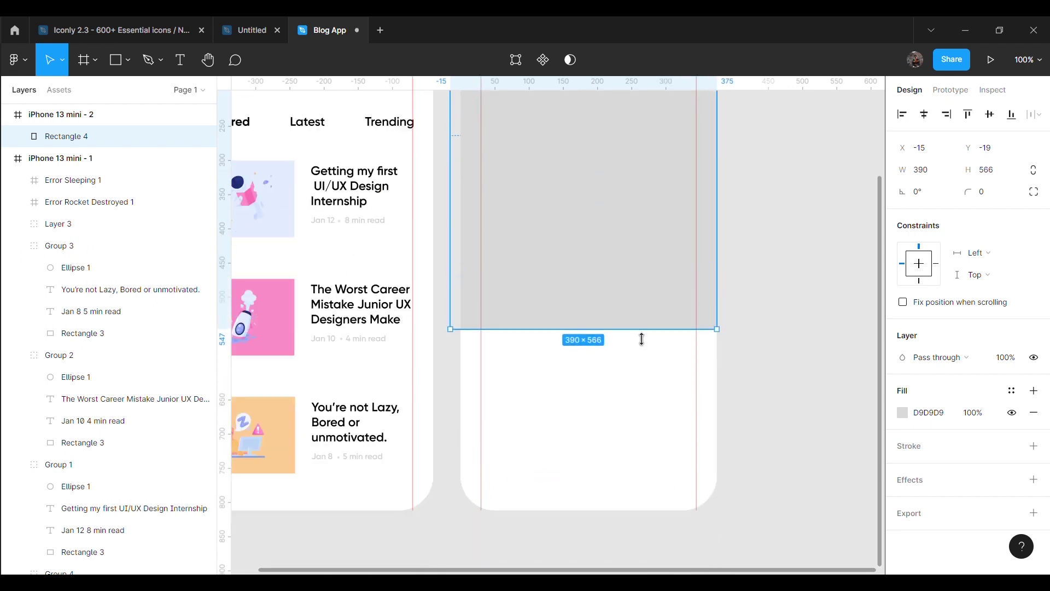
pyautogui.moveTo(642, 339); pyautogui.dragTo(642, 345)
pyautogui.click(748, 394)
# Fill the header rectangle pale blue E1ECFF, sampled from the article thumbnail
pyautogui.click(654, 273)
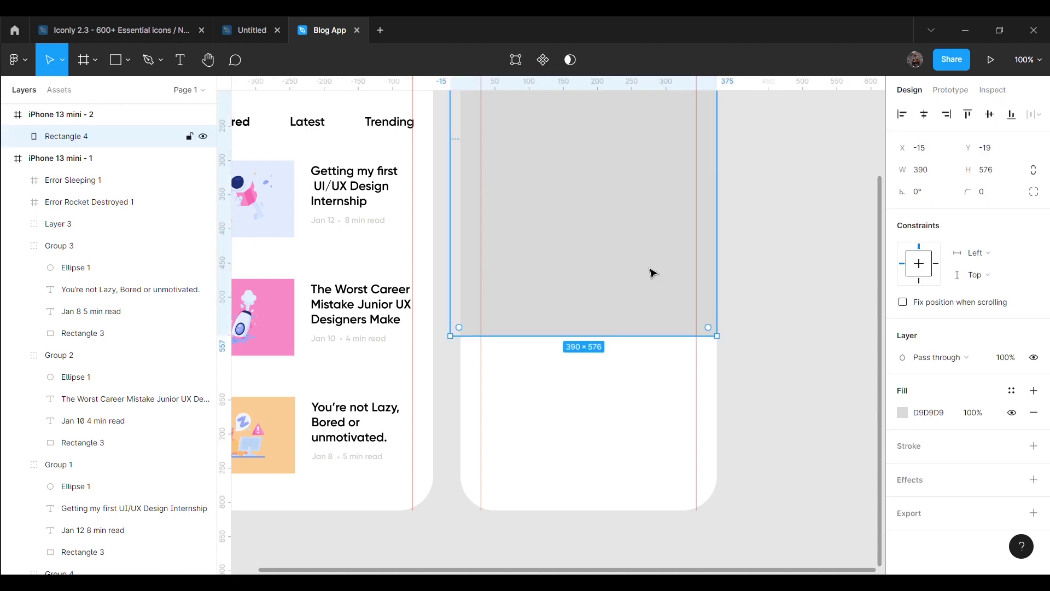
pyautogui.click(903, 413)
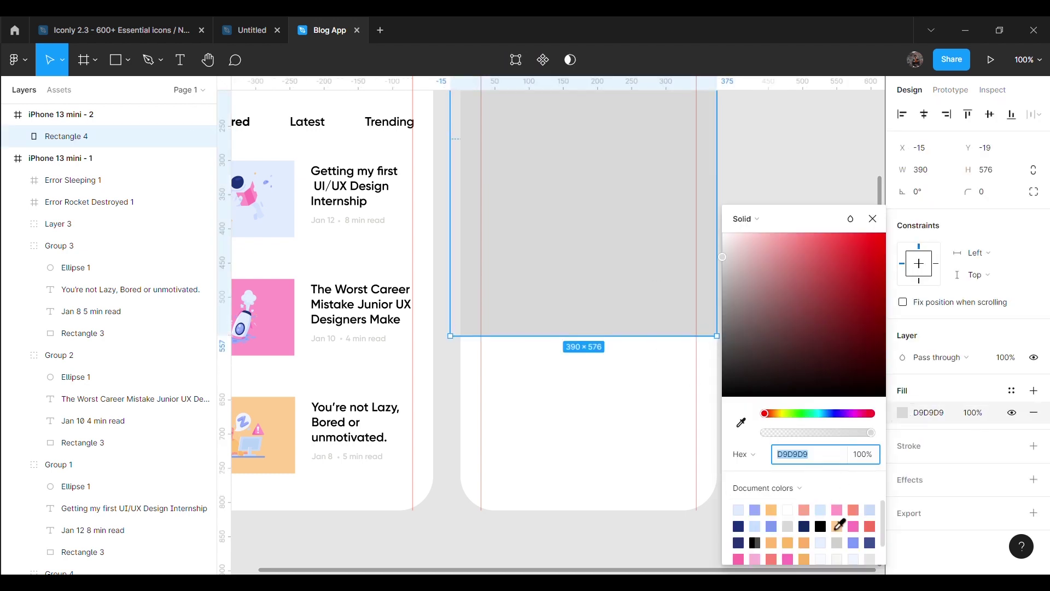
pyautogui.click(755, 526)
pyautogui.click(773, 222)
pyautogui.click(672, 289)
pyautogui.click(906, 417)
pyautogui.click(741, 423)
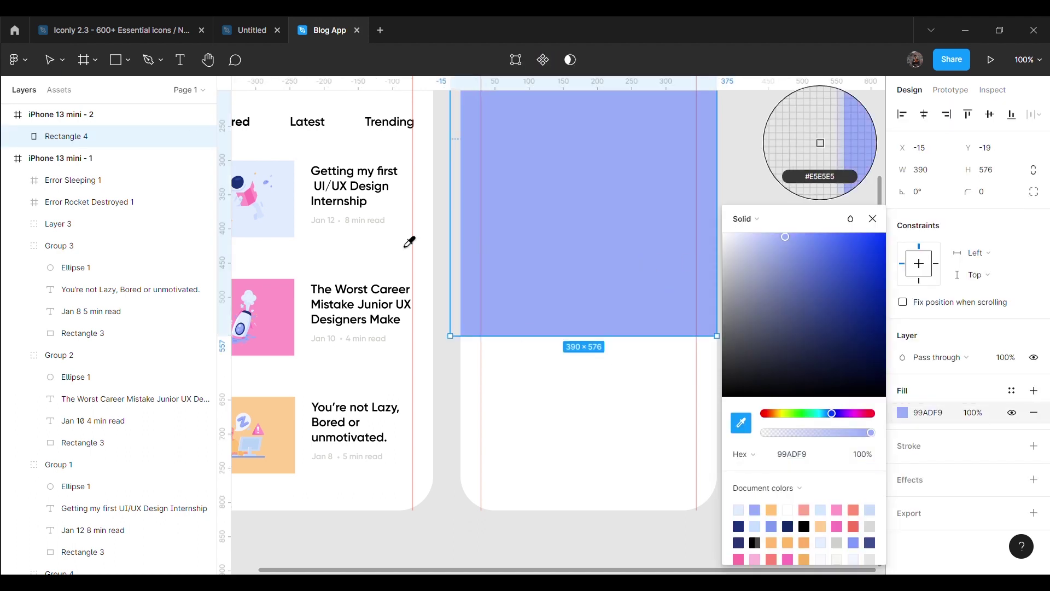
pyautogui.click(291, 228)
pyautogui.click(808, 151)
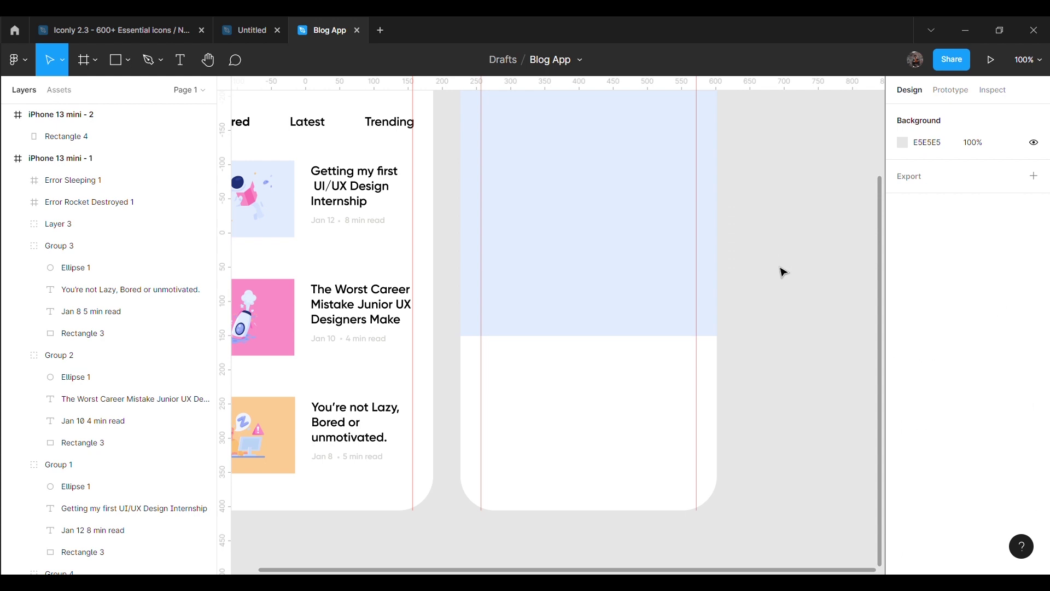
# Duplicate the first card's astronaut into the detail screen and enlarge it to about 278×284
pyautogui.scroll(4, 782, 274)
pyautogui.scroll(-1, 458, 316)
pyautogui.click(264, 346)
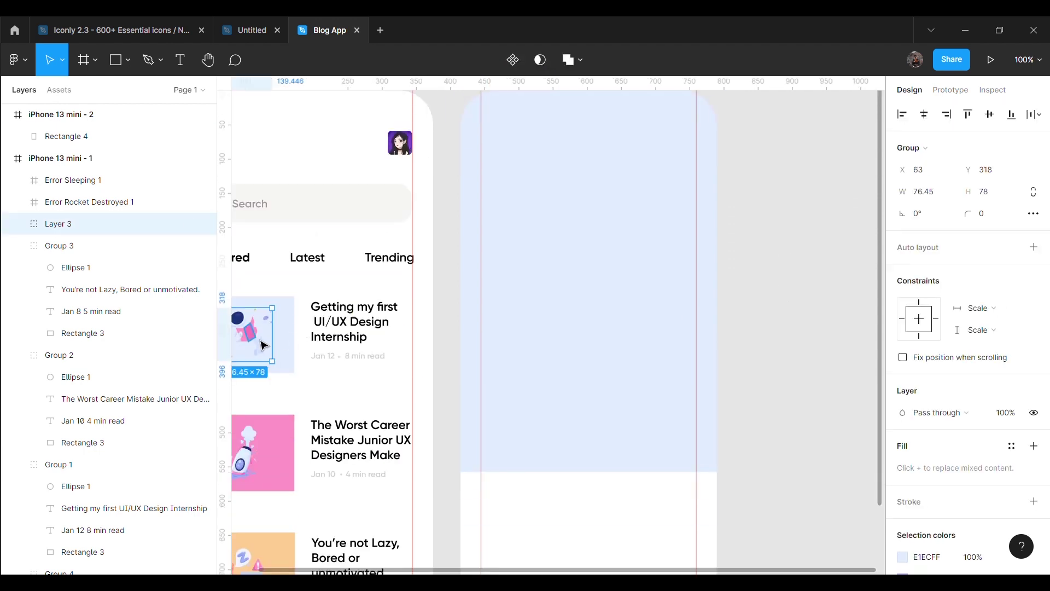
pyautogui.hotkey('ctrl', 'd')
pyautogui.moveTo(264, 346)
pyautogui.mouseDown()
pyautogui.moveTo(576, 274)
pyautogui.moveTo(670, 425)
pyautogui.mouseUp()
pyautogui.moveTo(653, 329); pyautogui.dragTo(610, 259)
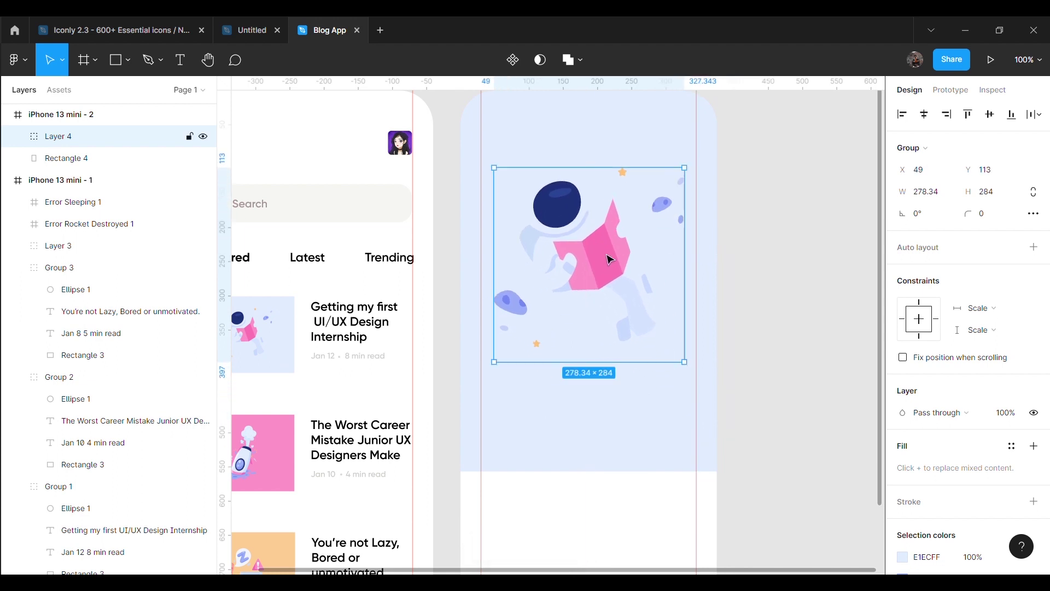
pyautogui.click(747, 314)
# Paste the astronaut illustration from the Untitled file into the detail screen's header
pyautogui.click(249, 30)
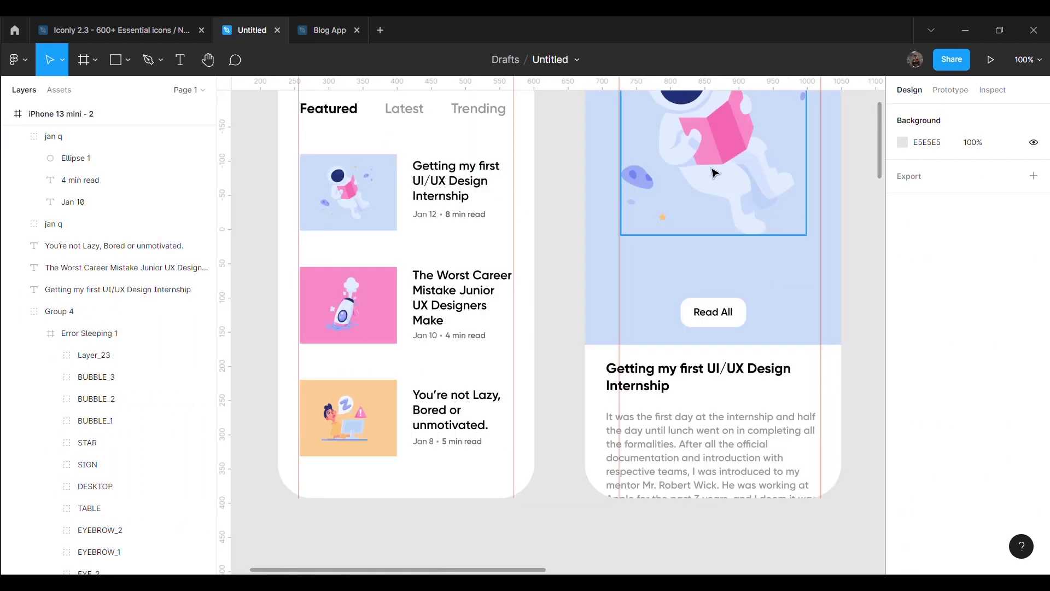
pyautogui.click(330, 30)
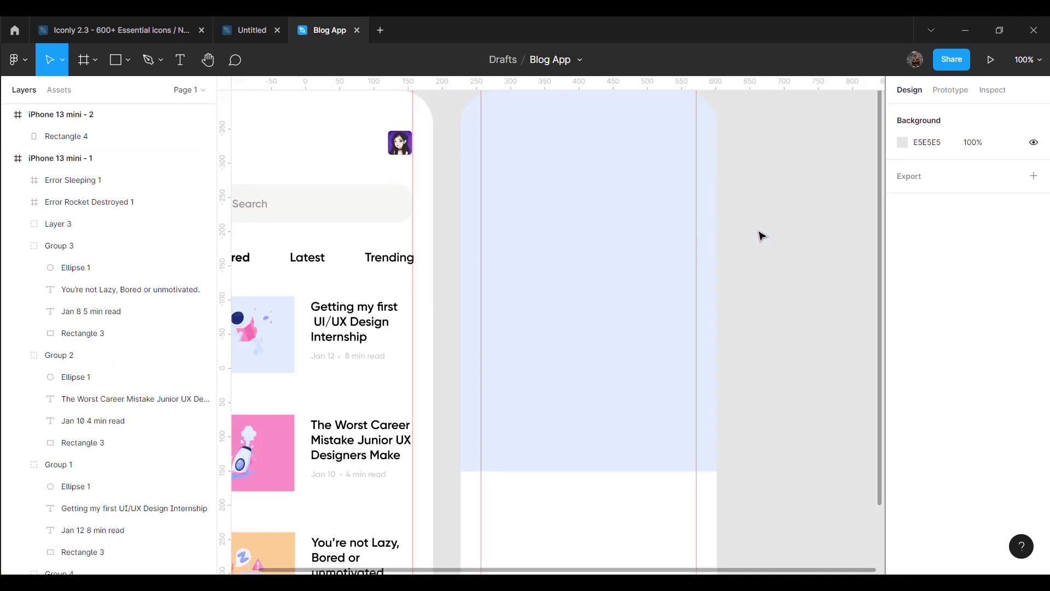
pyautogui.hotkey('ctrl', 'v')
pyautogui.moveTo(601, 347); pyautogui.dragTo(634, 298)
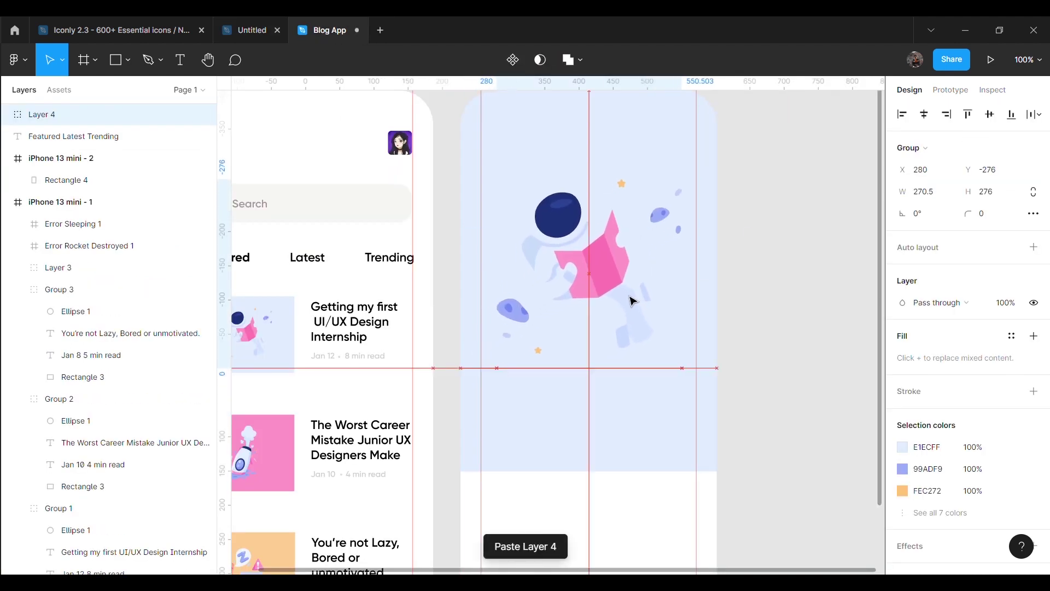
pyautogui.click(844, 278)
# Set the header rectangle's fill to the deeper blue CBDCF9
pyautogui.click(673, 386)
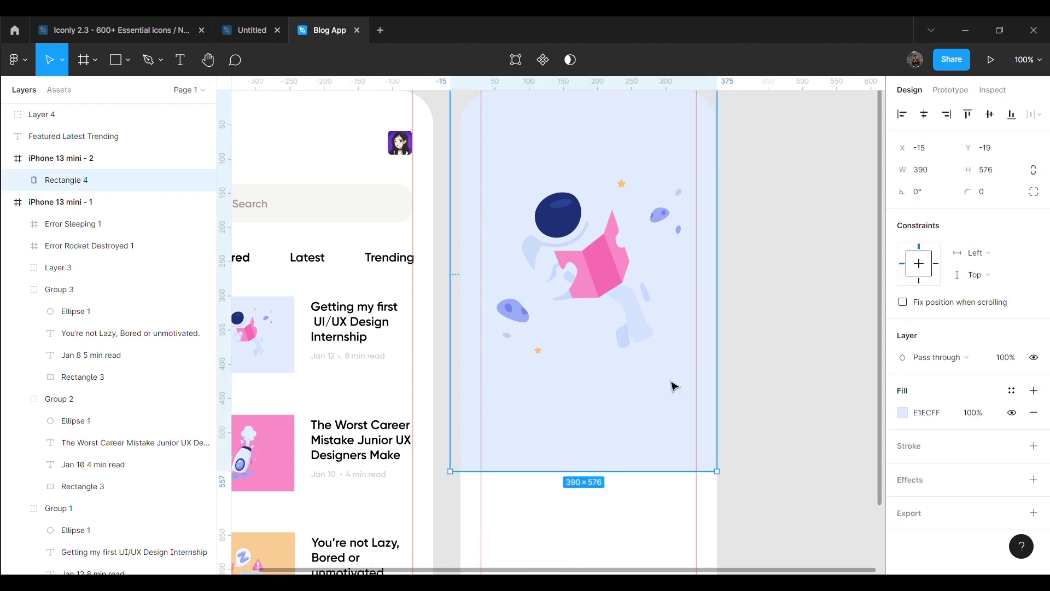
pyautogui.click(922, 412)
pyautogui.write('CBDCF9')
pyautogui.press('Return')
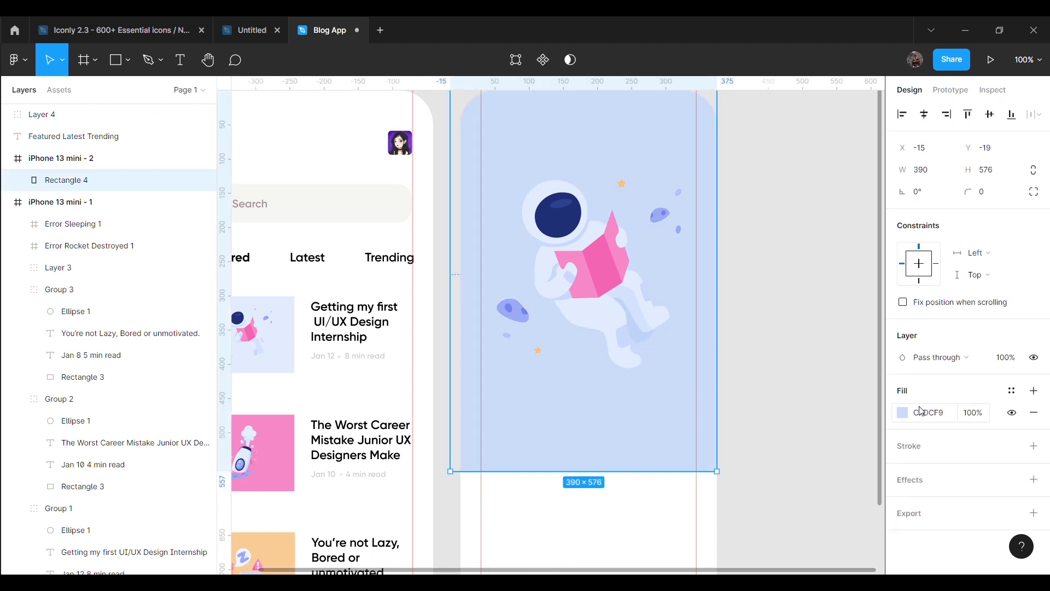
pyautogui.click(806, 346)
# Recolor the first article card's thumbnail to match the header blue
pyautogui.hscroll(-5, 383, 328)
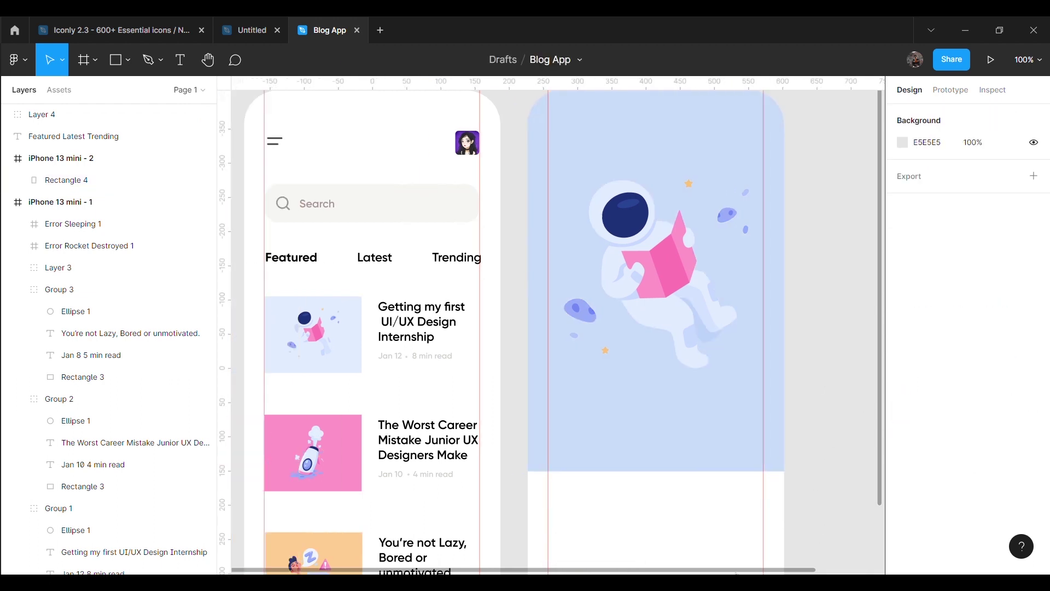
pyautogui.click(401, 366)
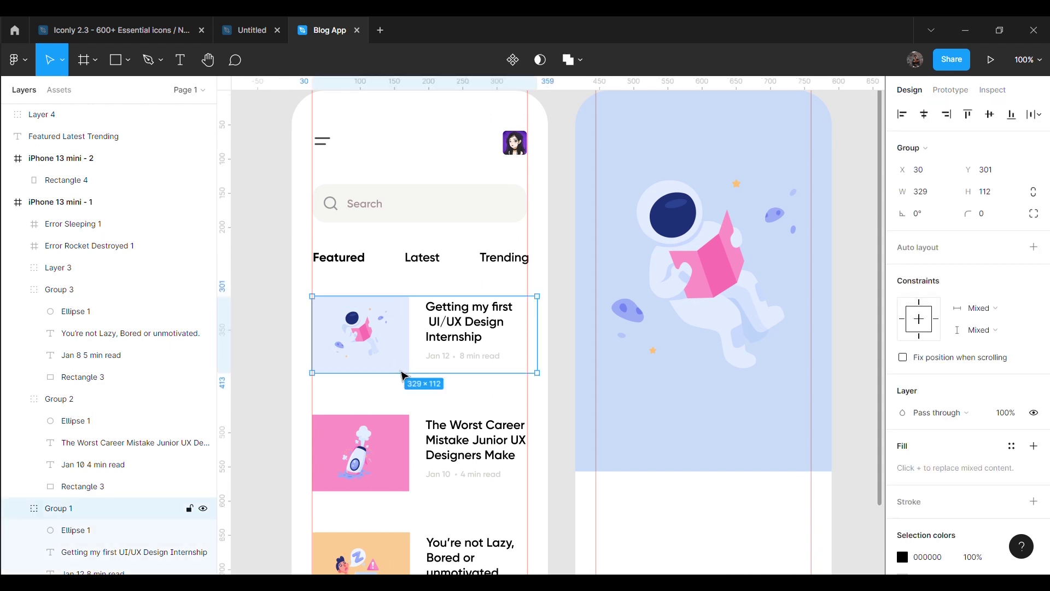
pyautogui.scroll(-5, 940, 438)
pyautogui.click(928, 484)
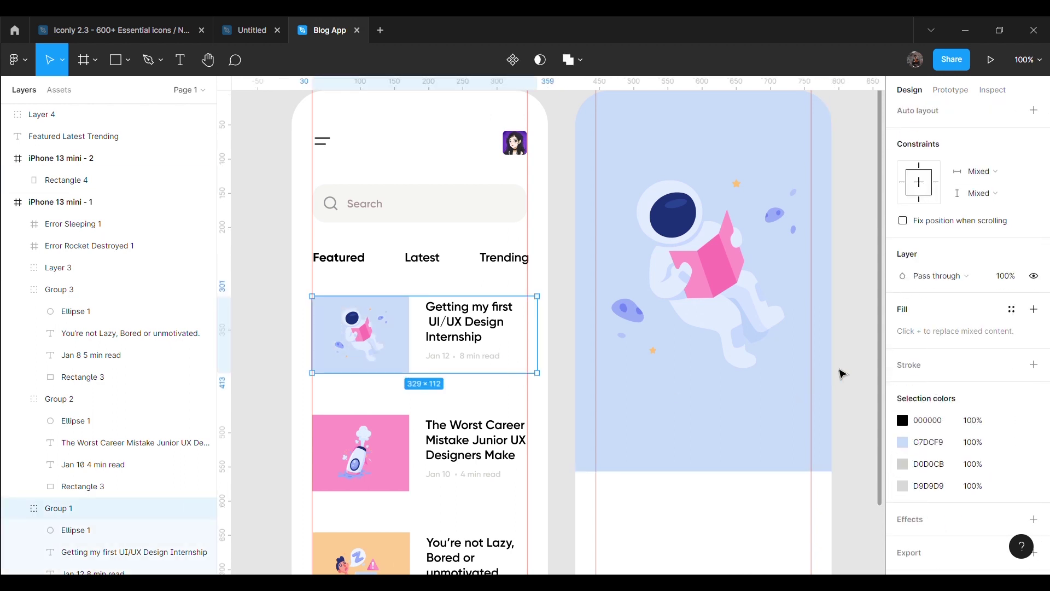
pyautogui.click(862, 383)
pyautogui.hscroll(5, 862, 383)
pyautogui.scroll(2, 788, 412)
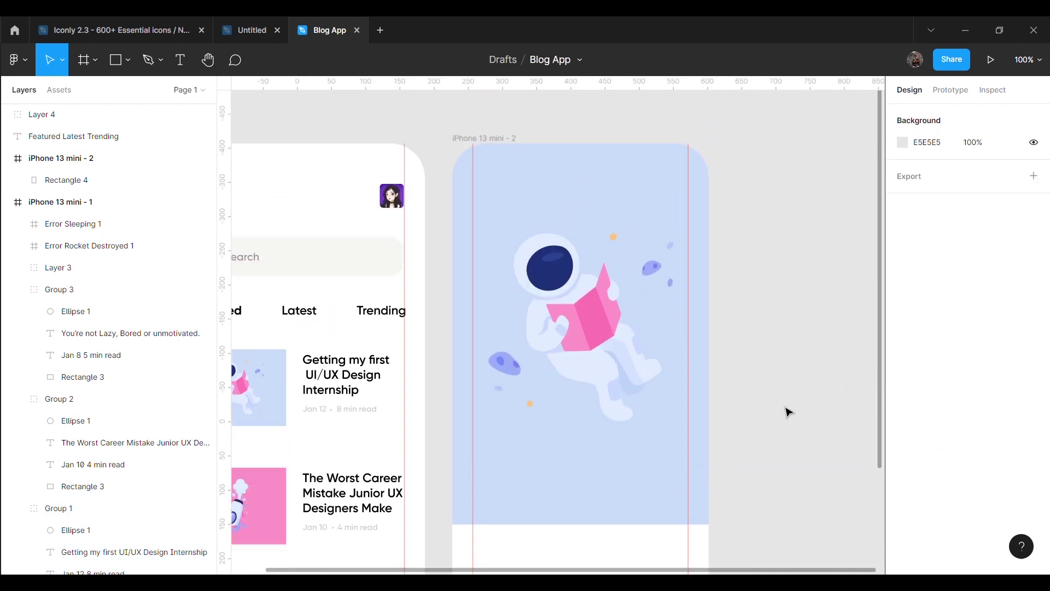
# Lower the astronaut illustration slightly within the header
pyautogui.moveTo(596, 301); pyautogui.dragTo(599, 326)
pyautogui.click(791, 358)
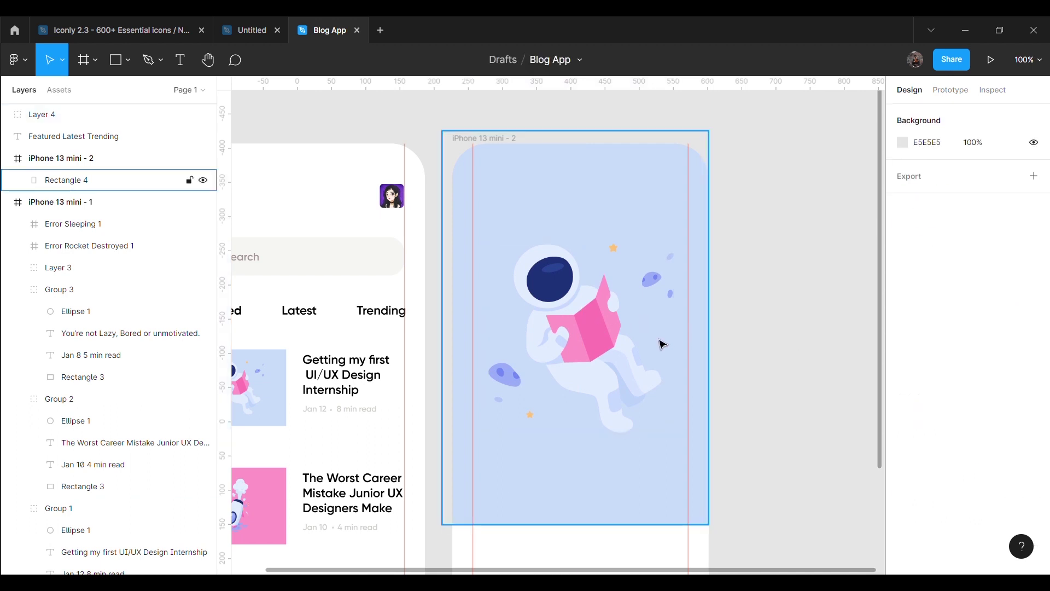
pyautogui.hscroll(-5, 307, 219)
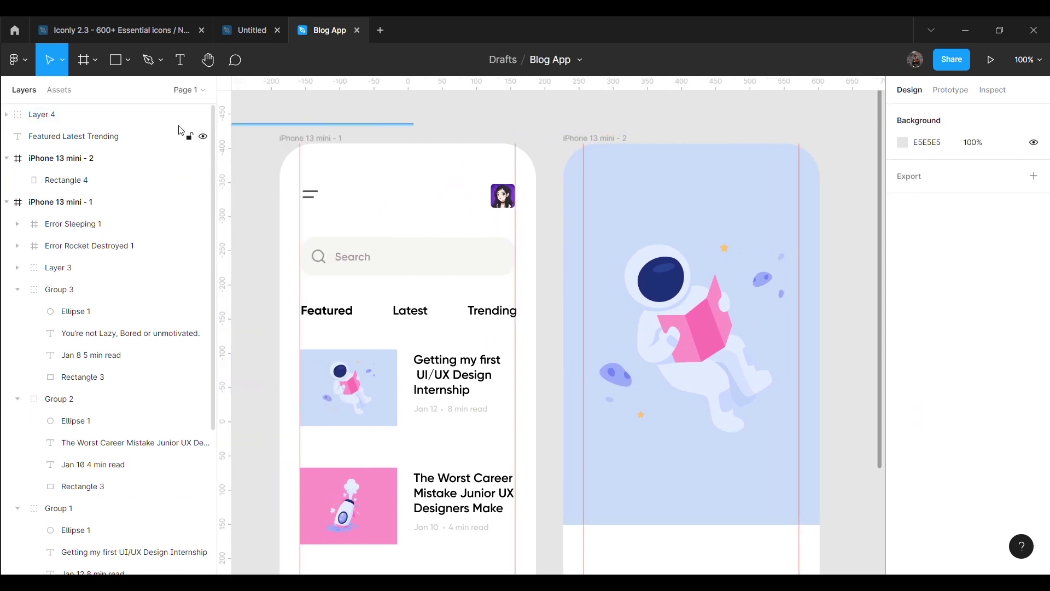
# Duplicate the home menu icon, flip it horizontally, and place it at the detail screen's top-right
pyautogui.click(321, 203)
pyautogui.hotkey('ctrl', 'd')
pyautogui.moveTo(321, 203); pyautogui.dragTo(680, 124)
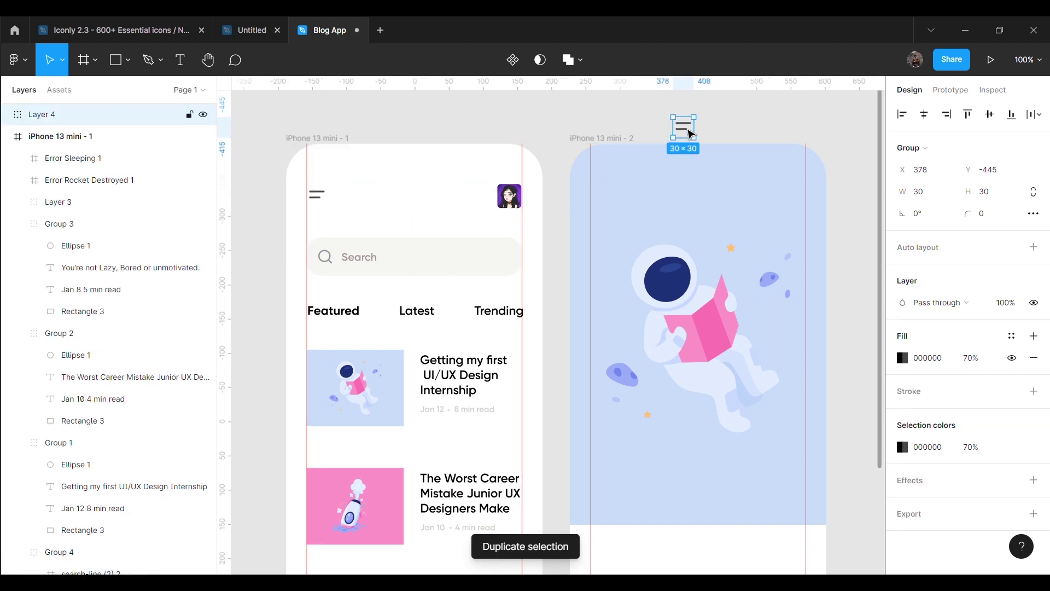
pyautogui.rightClick(680, 124)
pyautogui.click(711, 489)
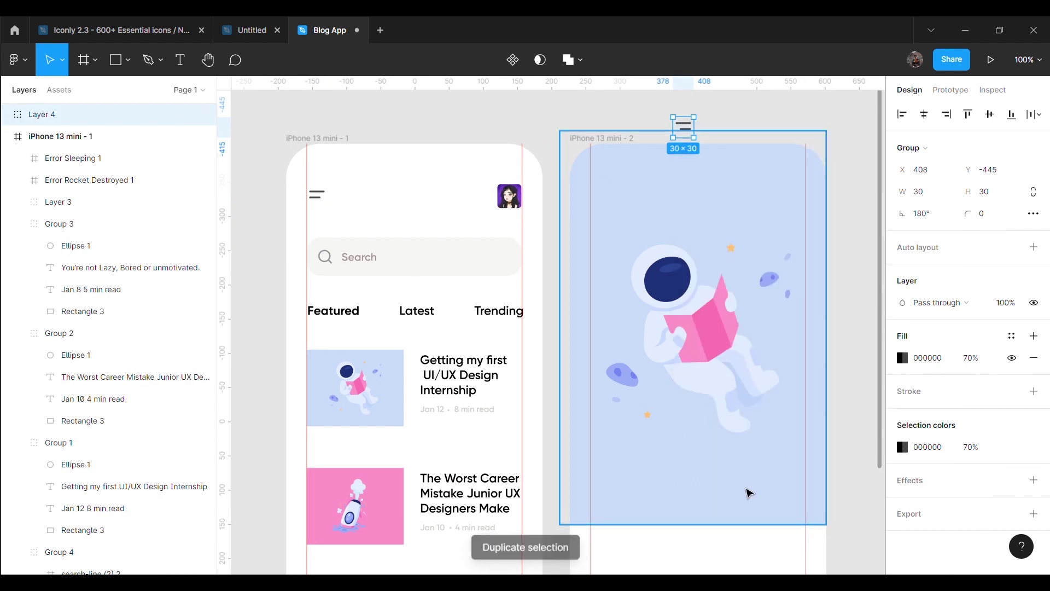
pyautogui.moveTo(692, 134); pyautogui.dragTo(803, 189)
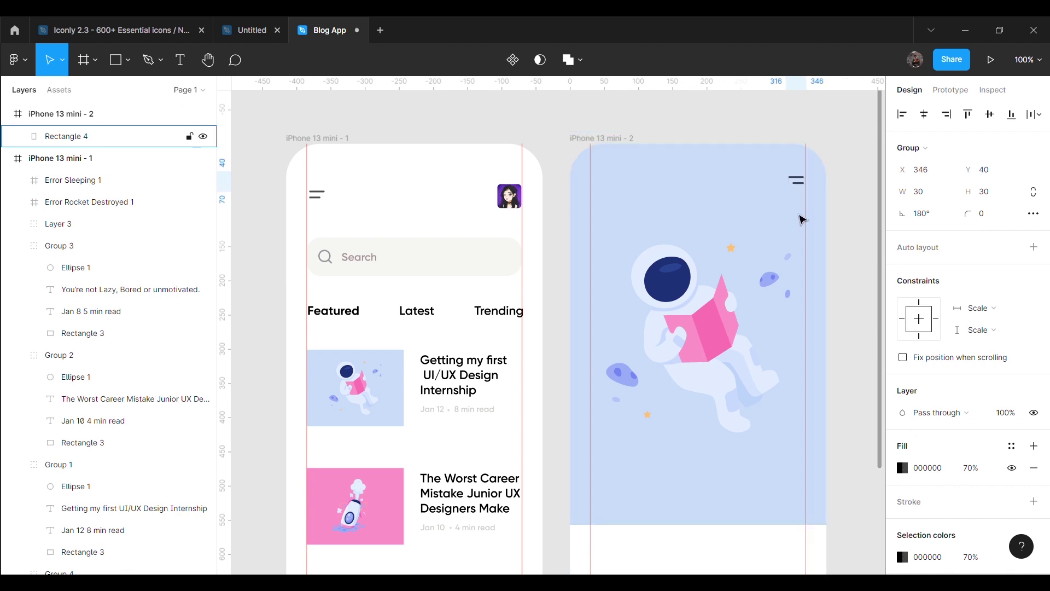
pyautogui.click(842, 122)
pyautogui.hscroll(2, 842, 123)
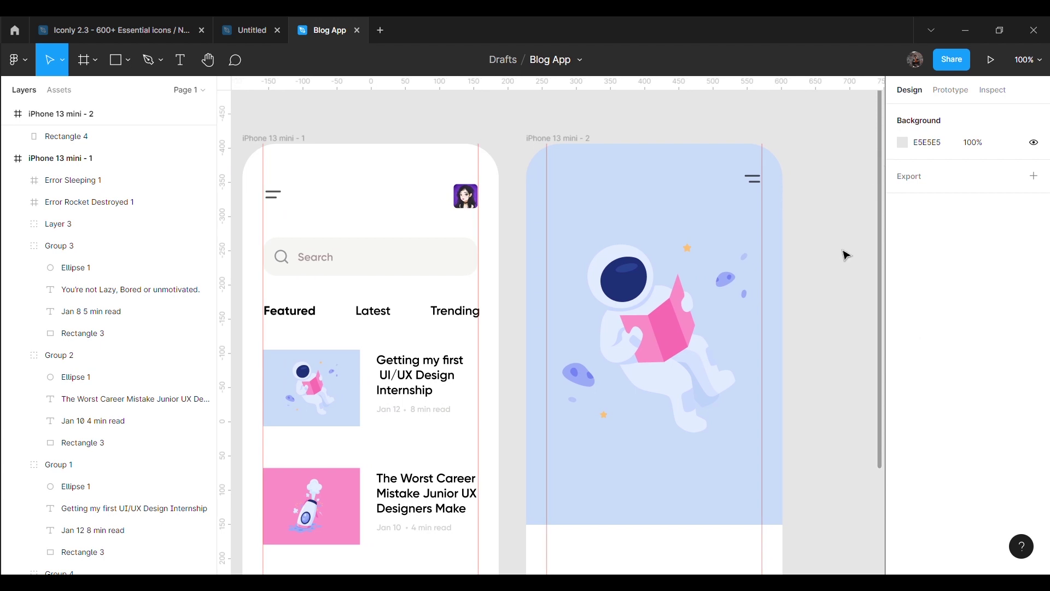
# Switch to the Iconly icon library file
pyautogui.click(115, 30)
pyautogui.click(726, 117)
pyautogui.hscroll(5, 820, 116)
# Copy the Arrow - Left icon from Iconly into the detail screen's top-left corner
pyautogui.hscroll(5, 820, 116)
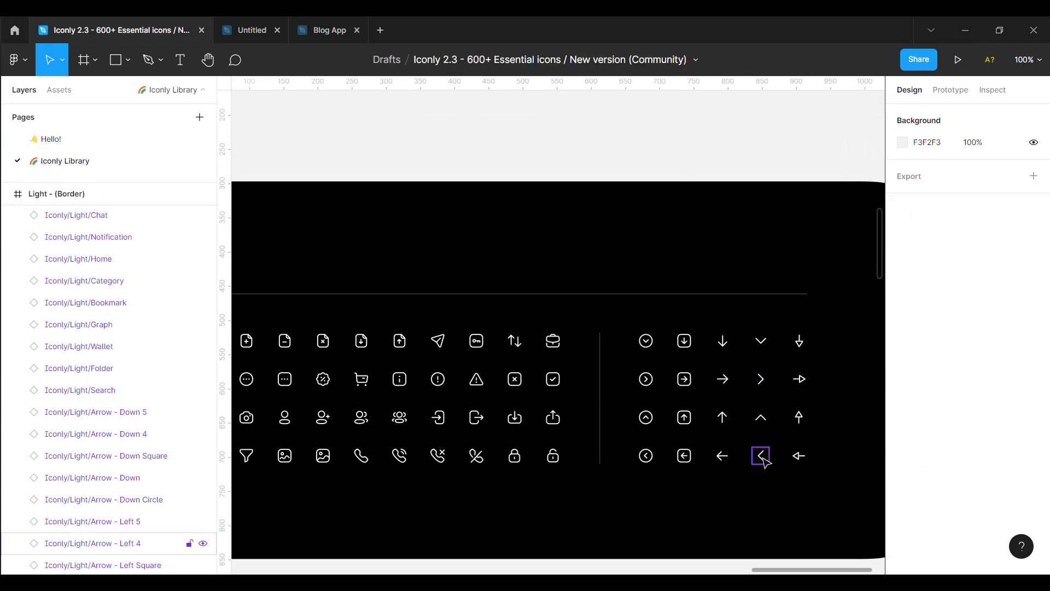
pyautogui.click(765, 457)
pyautogui.click(324, 30)
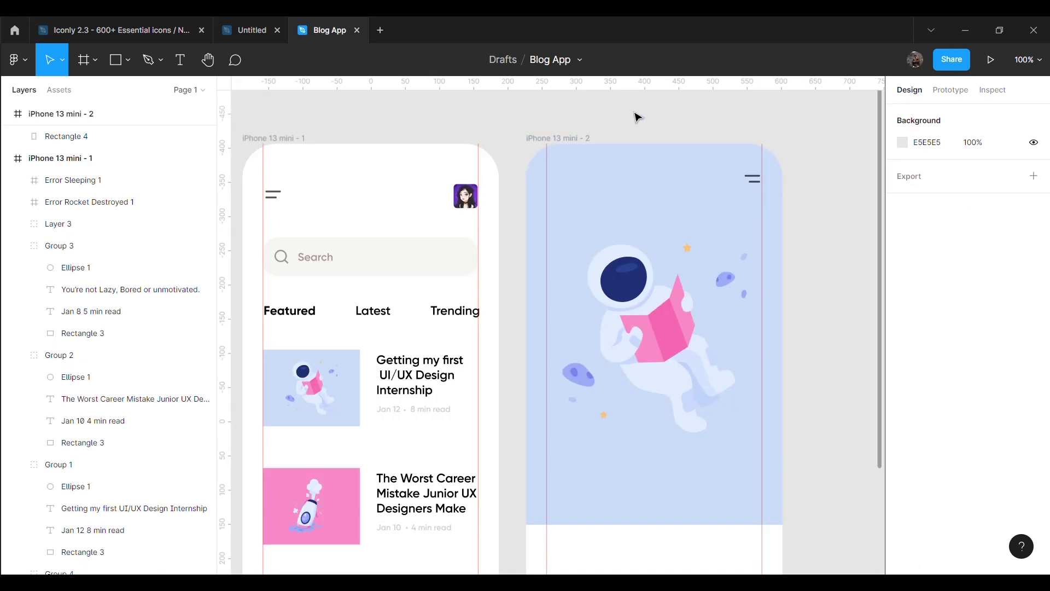
pyautogui.hotkey('ctrl', 'v')
pyautogui.click(754, 179)
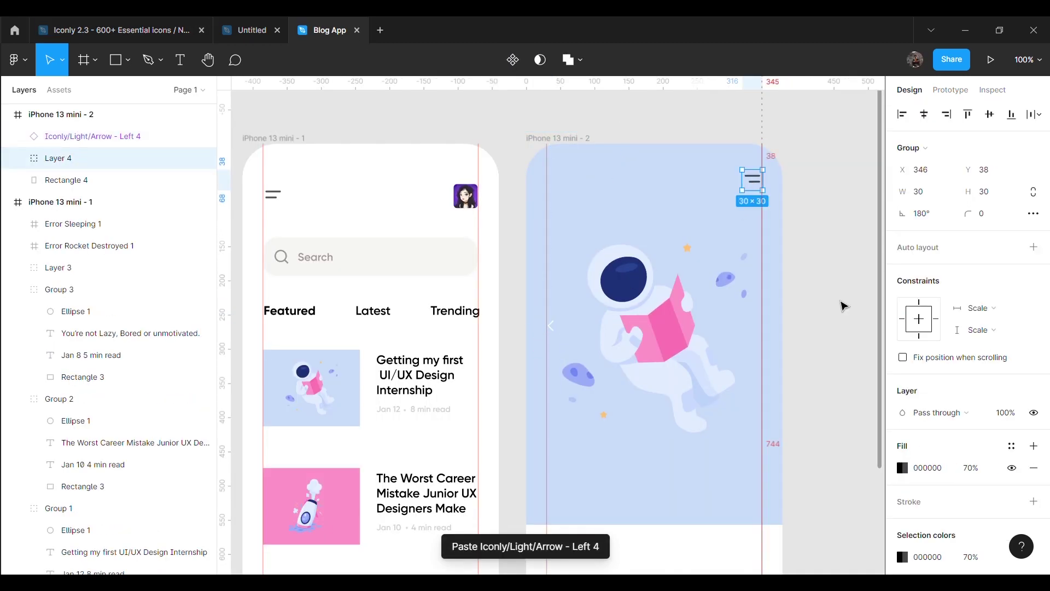
pyautogui.click(843, 320)
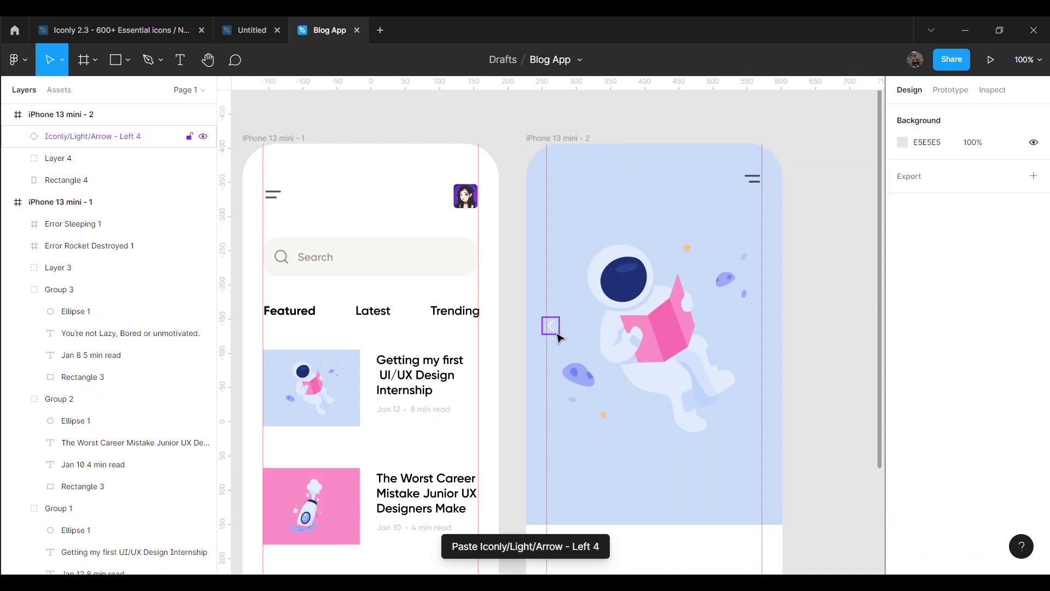
pyautogui.moveTo(559, 337); pyautogui.dragTo(563, 193)
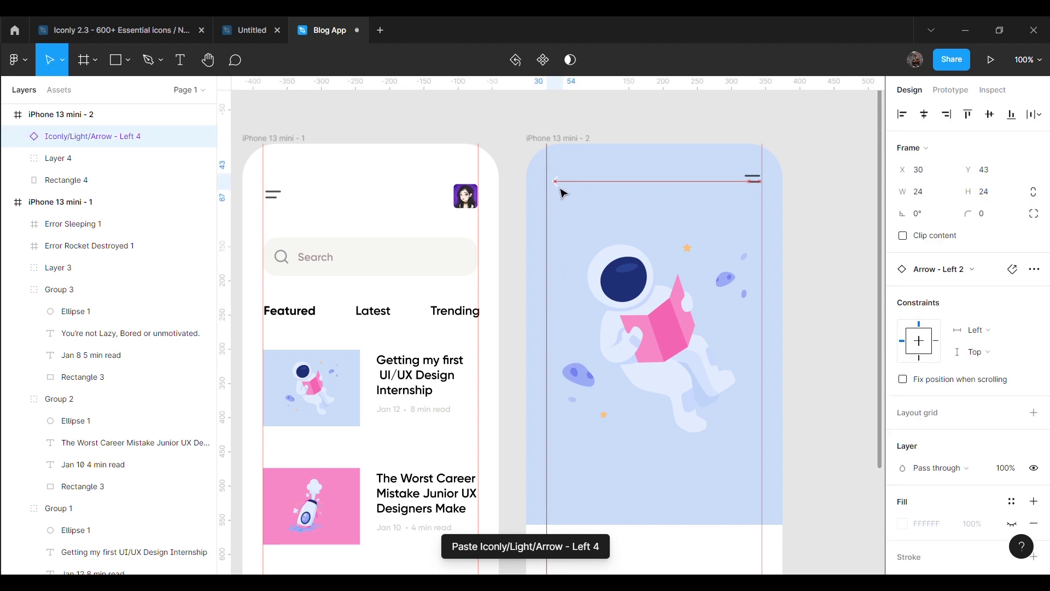
pyautogui.moveTo(563, 192); pyautogui.dragTo(556, 190)
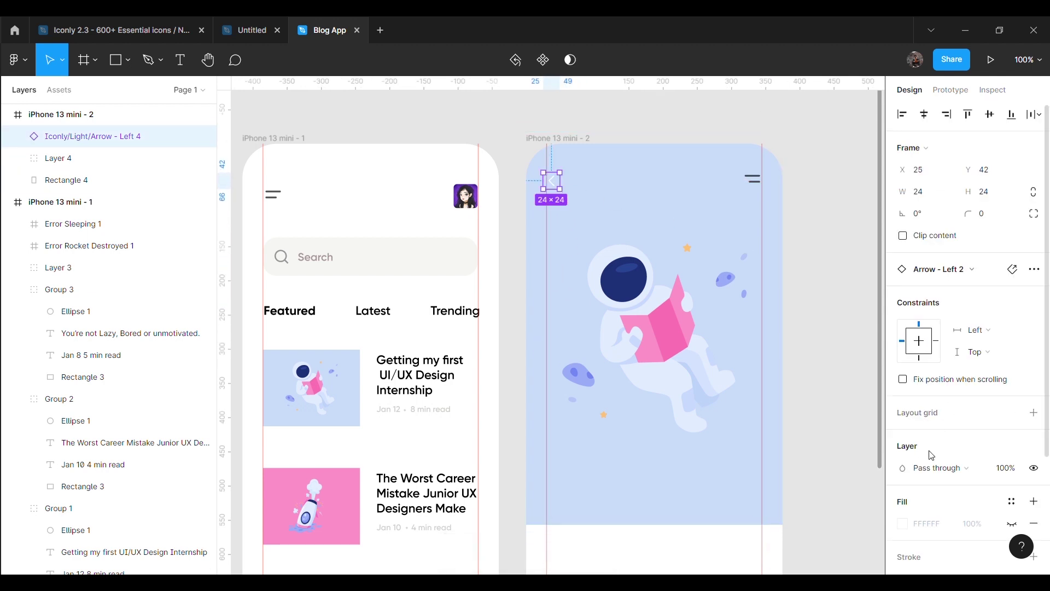
# Change the arrow icon's colour from white to black 000000
pyautogui.scroll(-3, 932, 455)
pyautogui.click(903, 459)
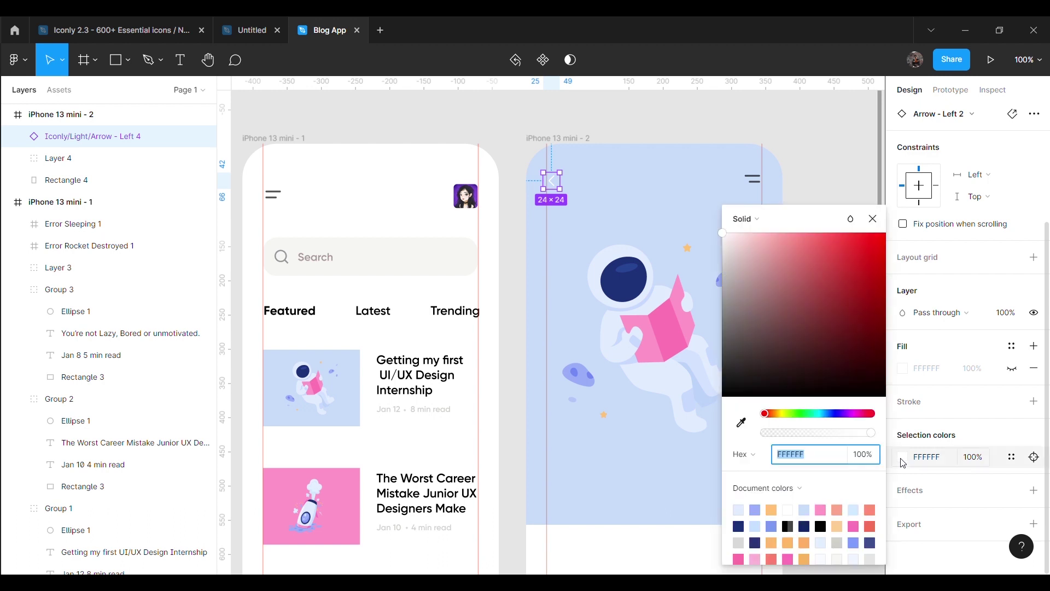
pyautogui.click(822, 529)
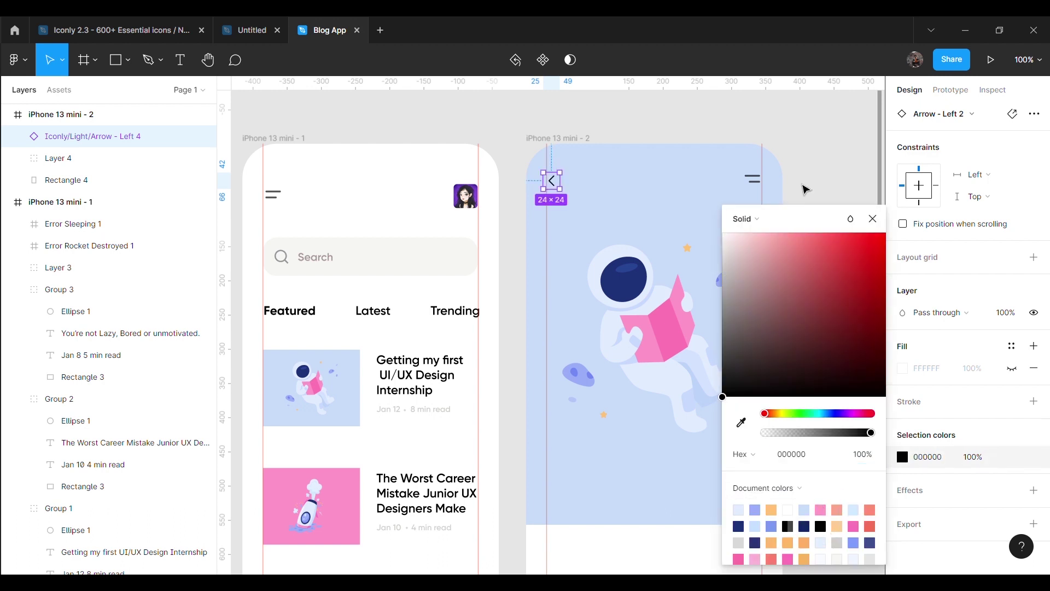
pyautogui.click(804, 192)
pyautogui.scroll(-1, 803, 259)
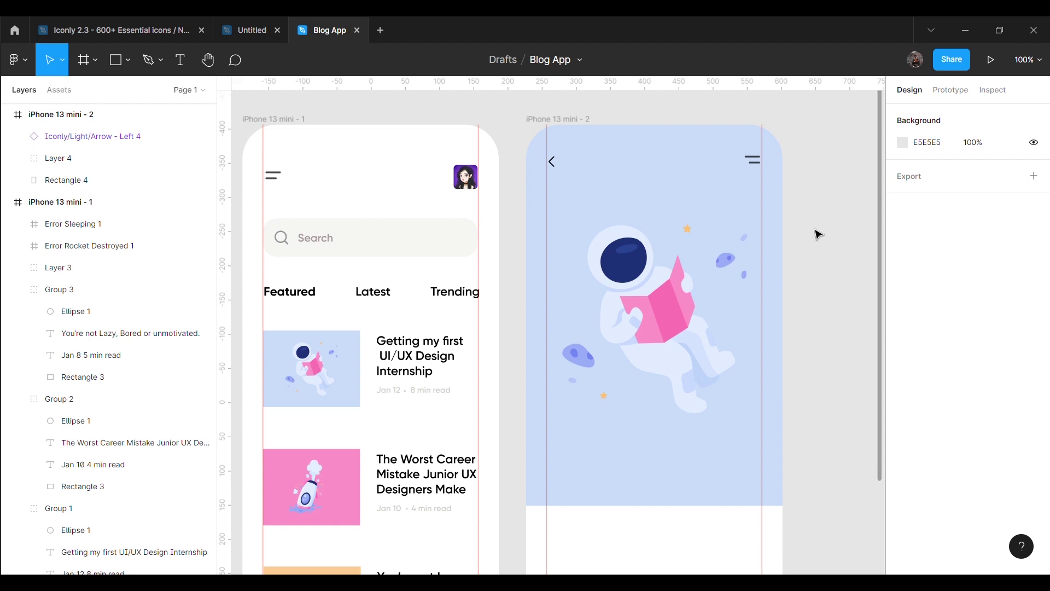
# Draw a 128×46 rectangle beside the detail screen with corner radius 15
pyautogui.click(127, 60)
pyautogui.click(88, 93)
pyautogui.moveTo(812, 328); pyautogui.dragTo(844, 360)
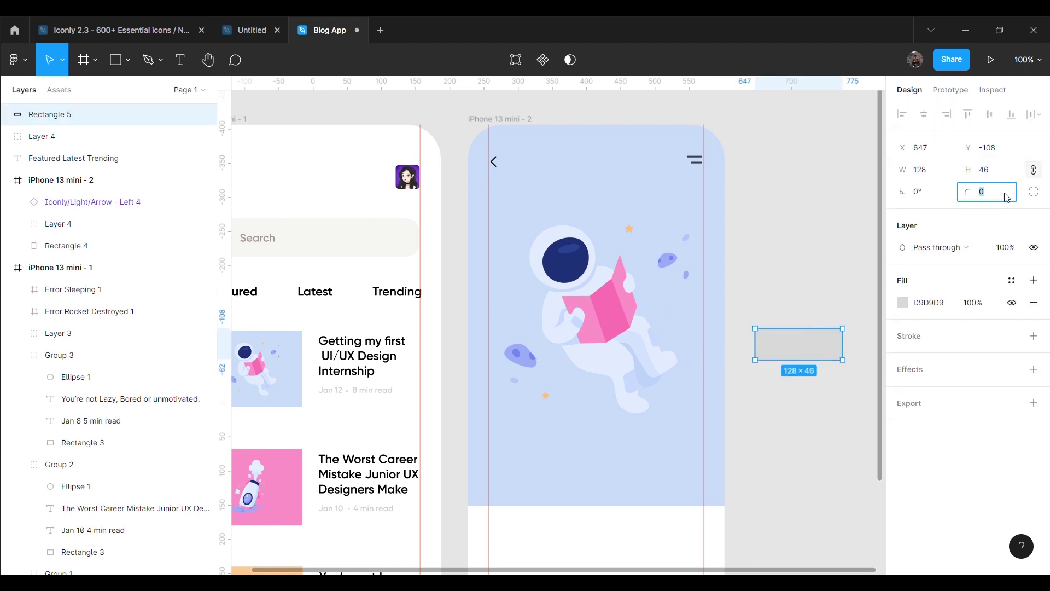
pyautogui.write('415')
pyautogui.press('Return')
pyautogui.write('15')
pyautogui.press('Return')
pyautogui.click(826, 255)
# Fill the rectangle white FFFFFF and centre it near the bottom of the astronaut header
pyautogui.click(799, 344)
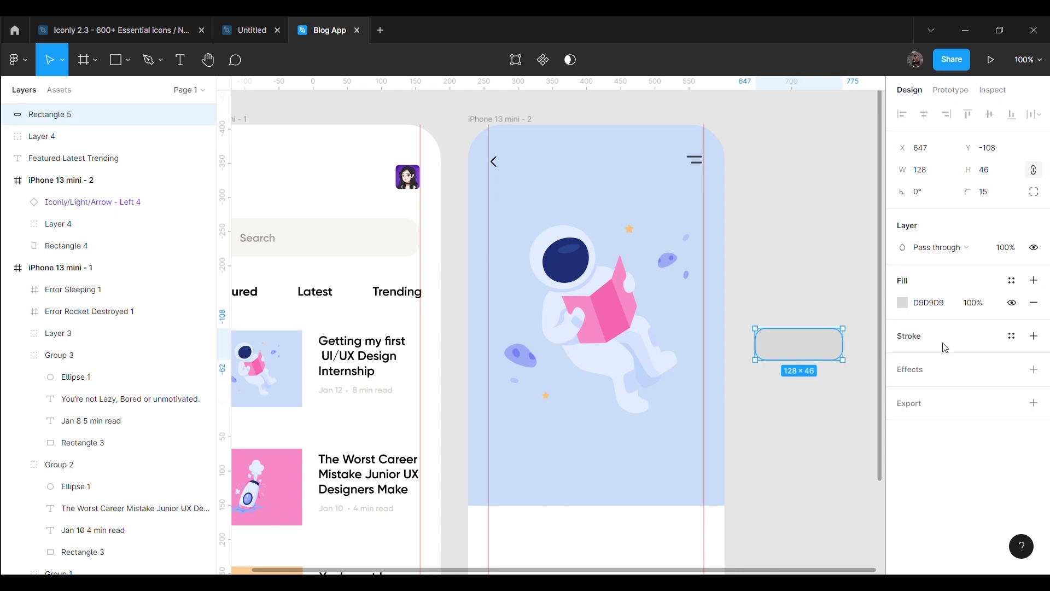
pyautogui.click(902, 302)
pyautogui.write('FFFFFF')
pyautogui.press('Return')
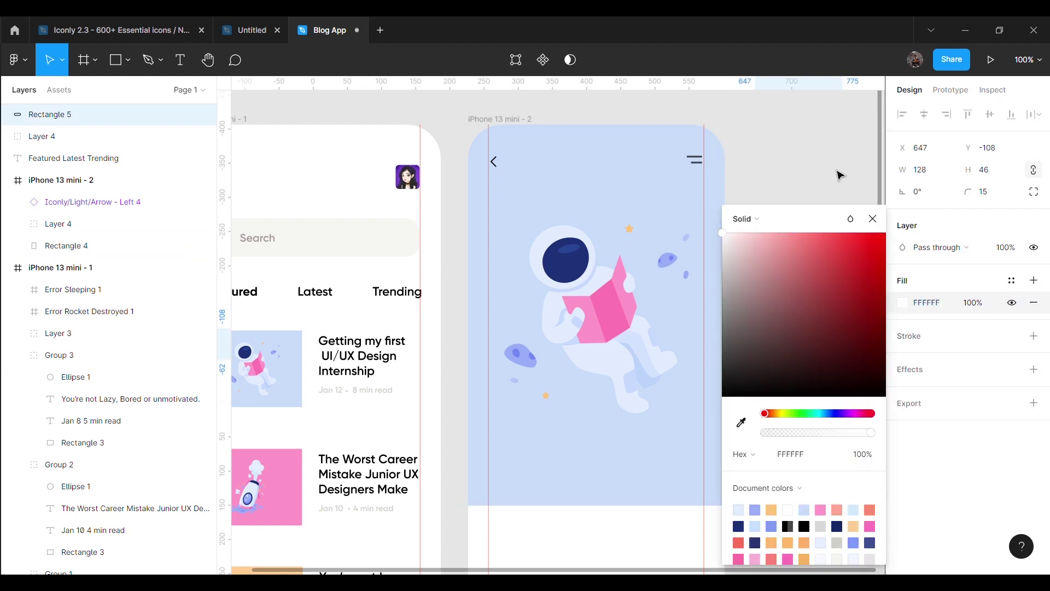
pyautogui.click(832, 178)
pyautogui.moveTo(826, 343); pyautogui.dragTo(622, 483)
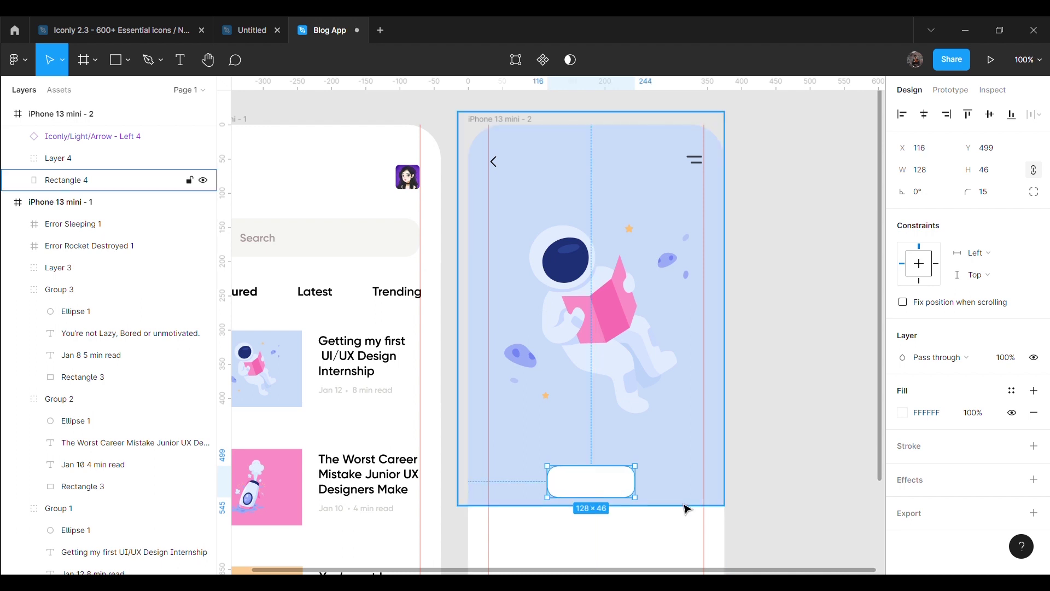
pyautogui.moveTo(622, 483); pyautogui.dragTo(611, 494)
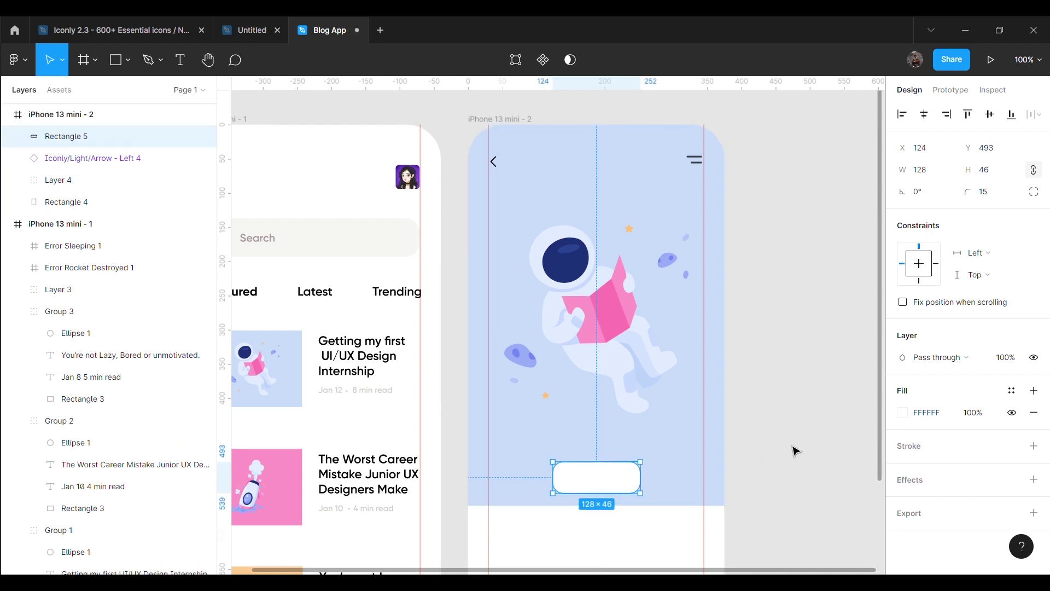
pyautogui.click(800, 430)
pyautogui.scroll(-3, 801, 431)
# Add a 'Read All' text label at font size 16, centred on the white button
pyautogui.click(160, 60)
pyautogui.click(810, 281)
pyautogui.write('Read All')
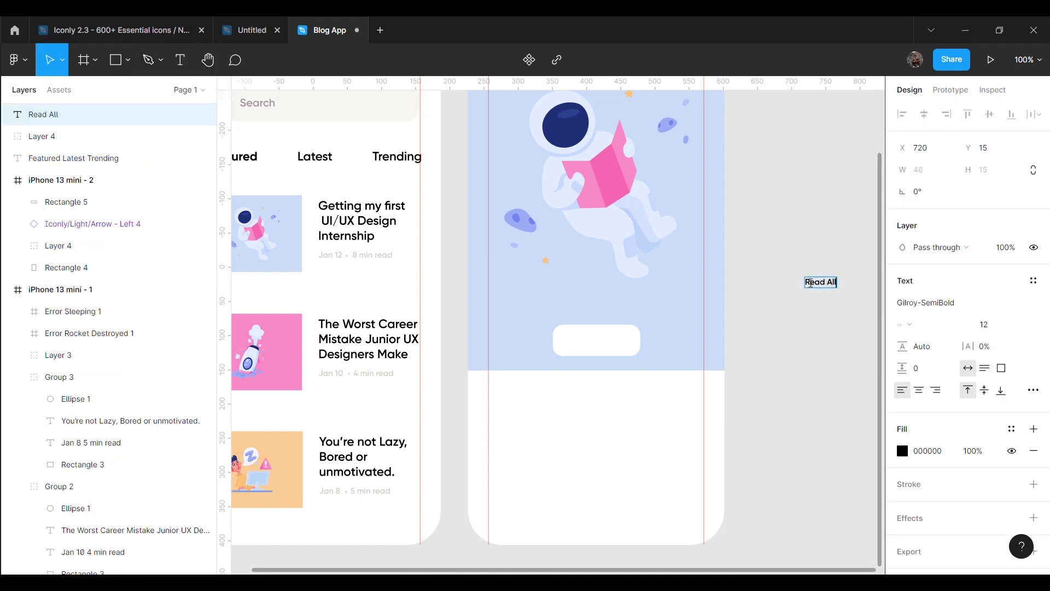
pyautogui.press('Escape')
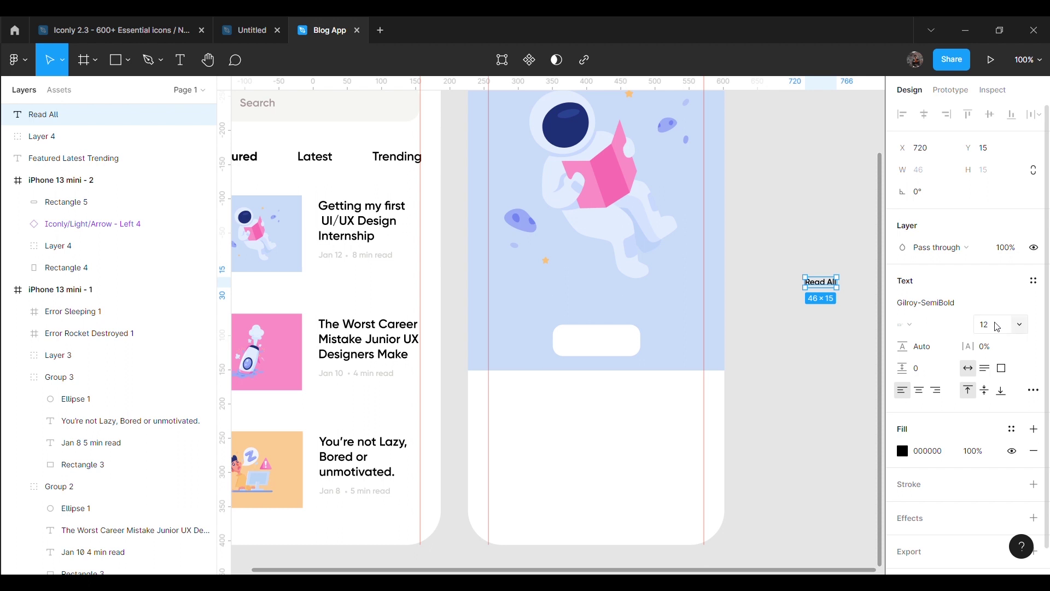
pyautogui.write('14')
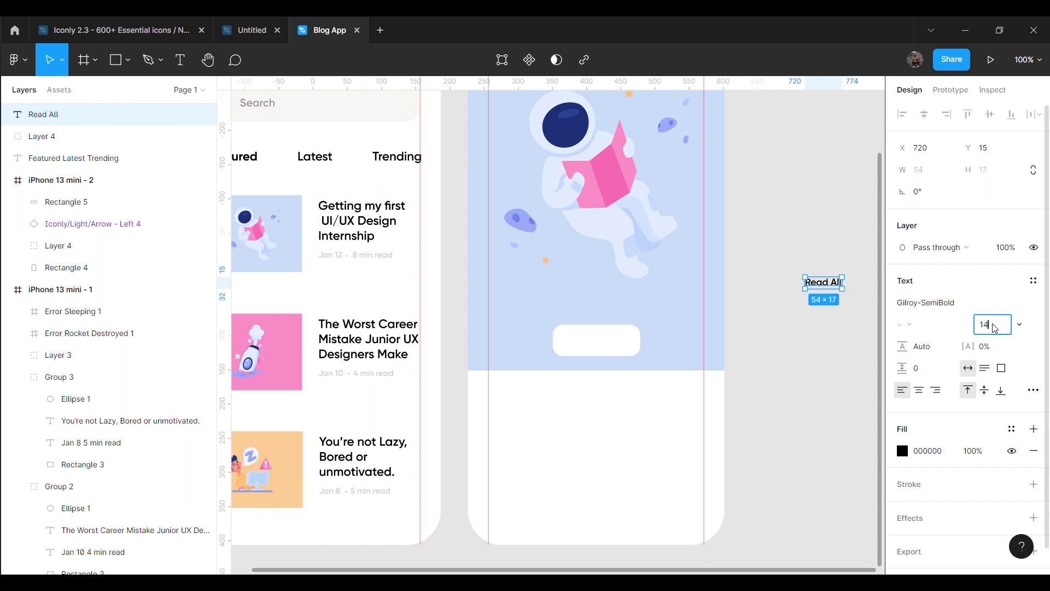
pyautogui.write('16')
pyautogui.click(848, 336)
pyautogui.moveTo(815, 287); pyautogui.dragTo(612, 342)
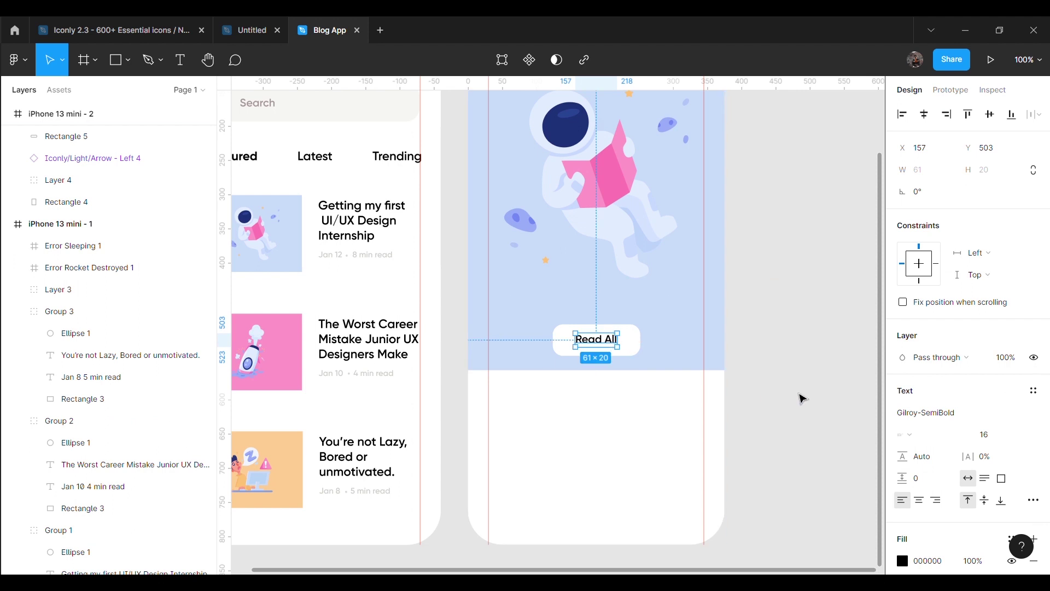
pyautogui.click(827, 368)
# Copy the first article title below the detail header and reflow it onto two lines
pyautogui.doubleClick(372, 232)
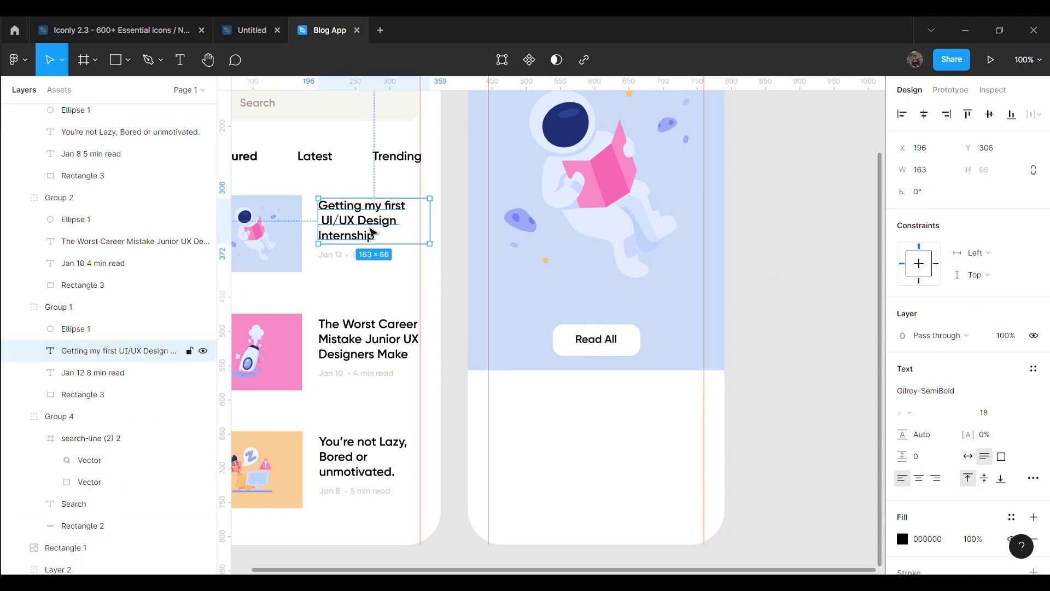
pyautogui.hotkey('ctrl', 'd')
pyautogui.moveTo(371, 232)
pyautogui.mouseDown()
pyautogui.moveTo(533, 426)
pyautogui.moveTo(543, 420)
pyautogui.mouseUp()
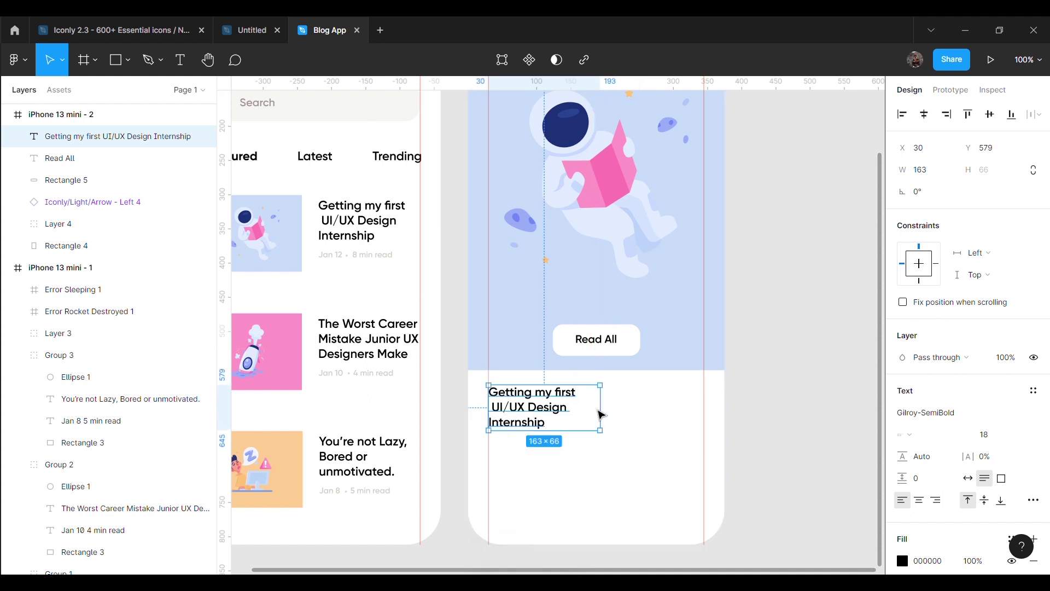
pyautogui.moveTo(610, 419); pyautogui.dragTo(735, 421)
pyautogui.doubleClick(514, 412)
pyautogui.click(506, 407)
pyautogui.press('BackSpace')
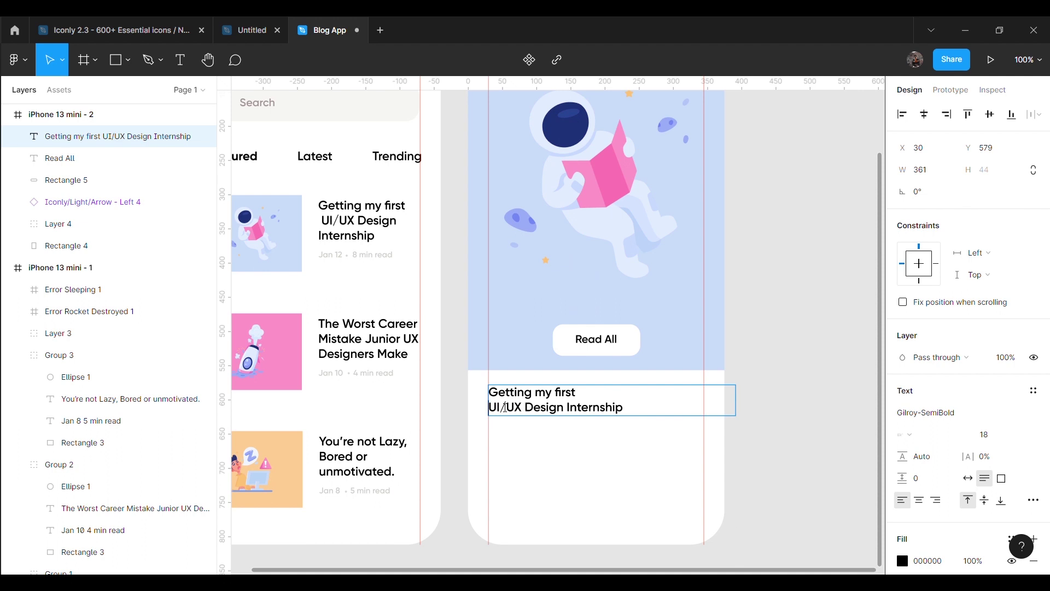
pyautogui.press('BackSpace')
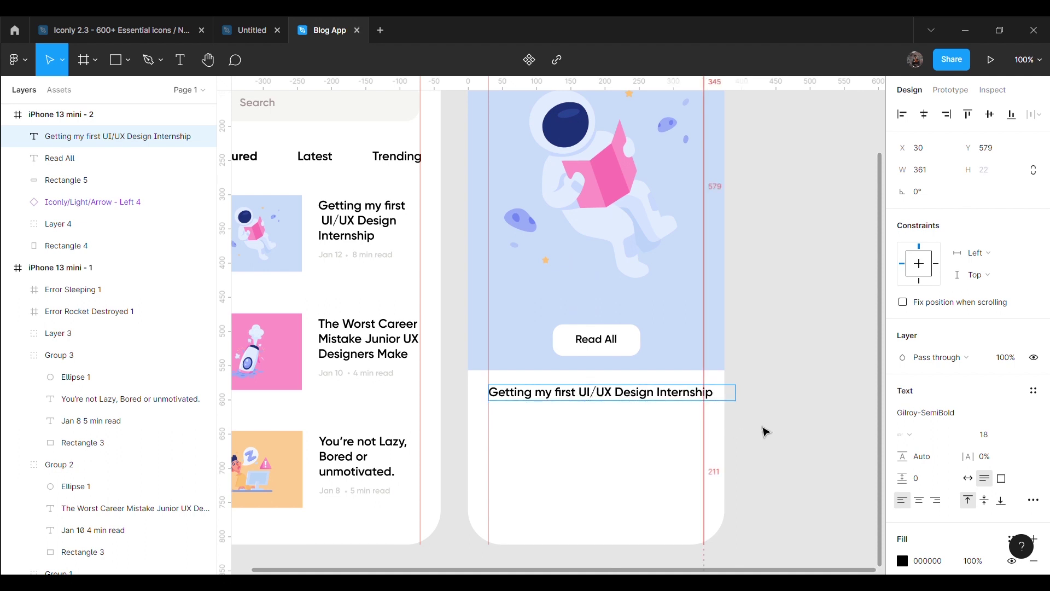
pyautogui.press('Escape')
pyautogui.moveTo(747, 401); pyautogui.dragTo(701, 411)
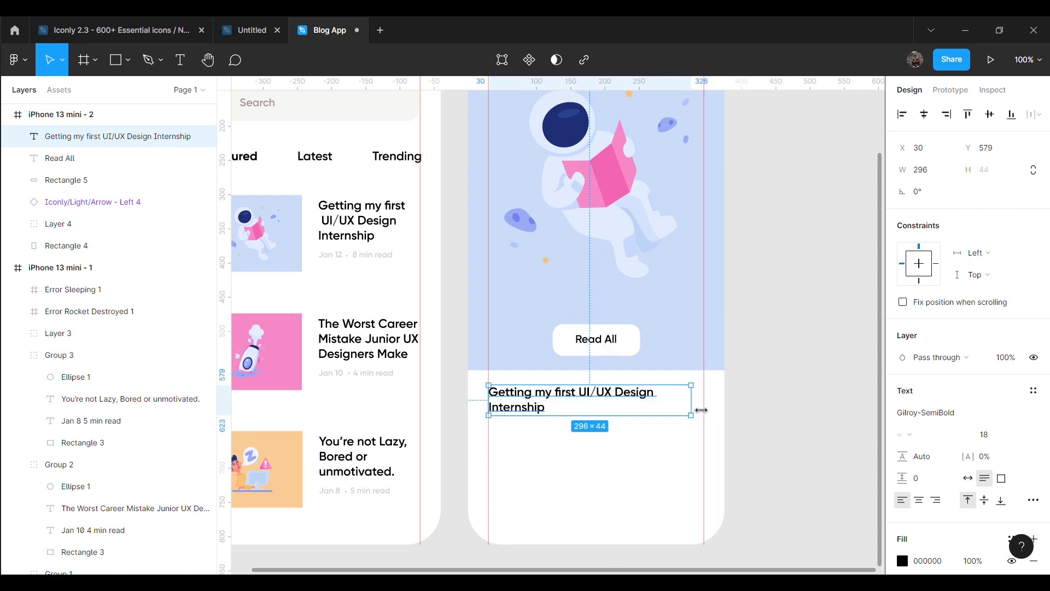
pyautogui.click(799, 424)
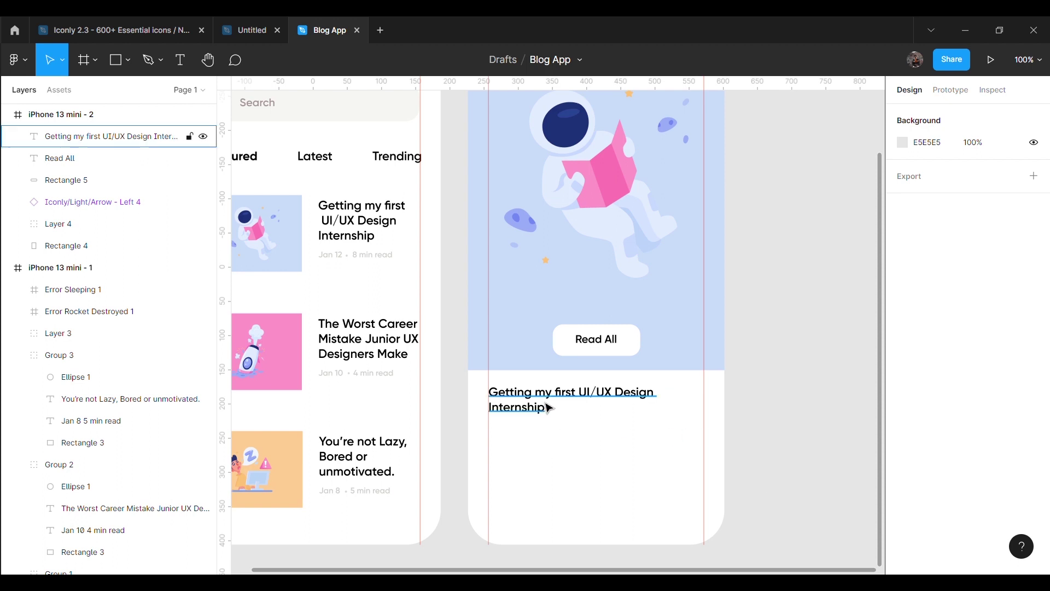
# Make the detail title Gilroy-Bold with line height 25, then paste the body paragraph
pyautogui.click(612, 406)
pyautogui.click(1037, 420)
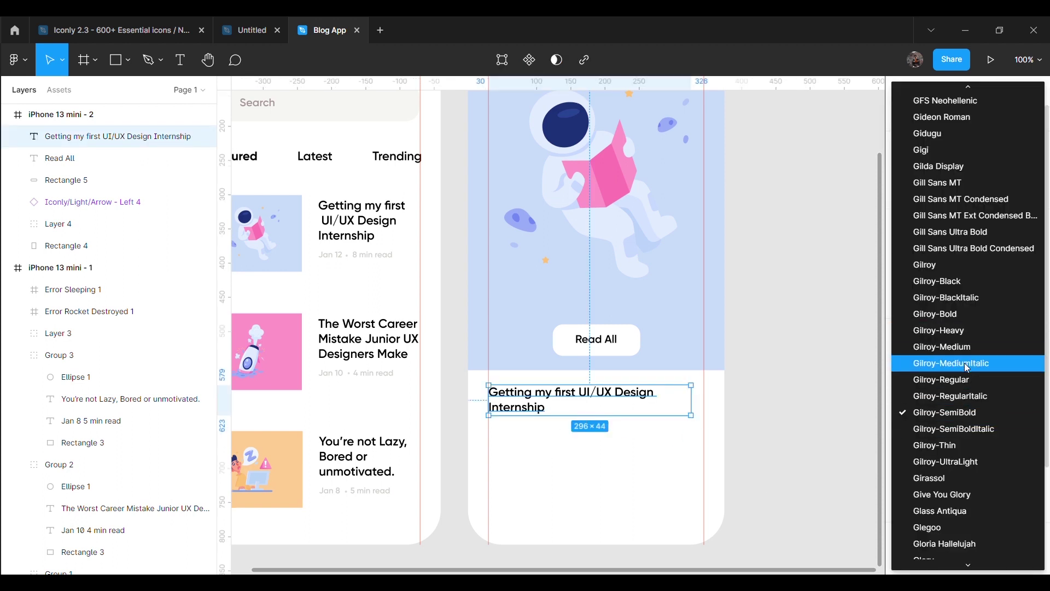
pyautogui.click(965, 330)
pyautogui.click(820, 394)
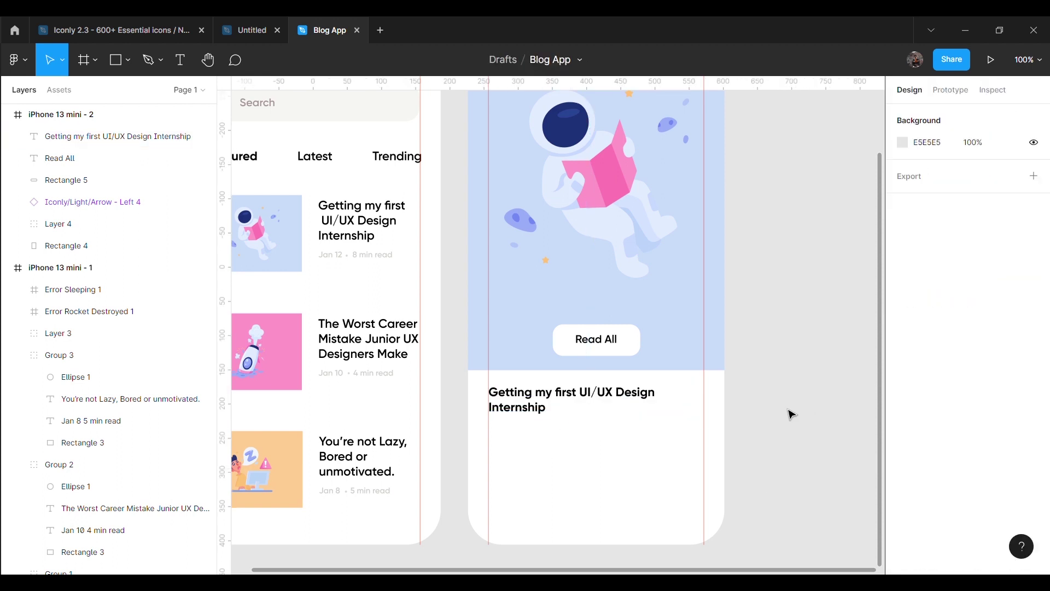
pyautogui.click(579, 413)
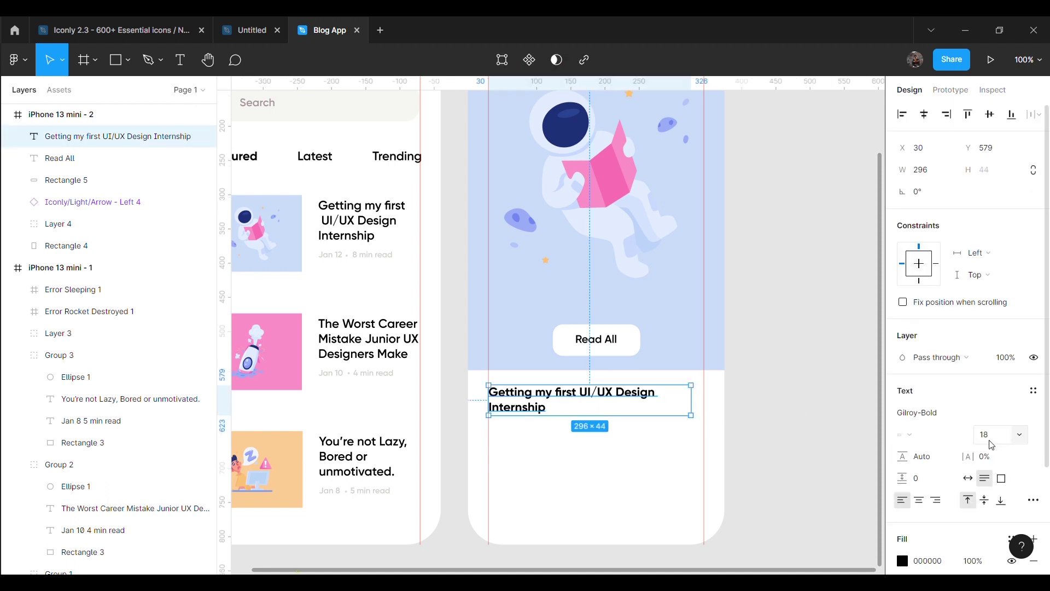
pyautogui.write('25')
pyautogui.press('Return')
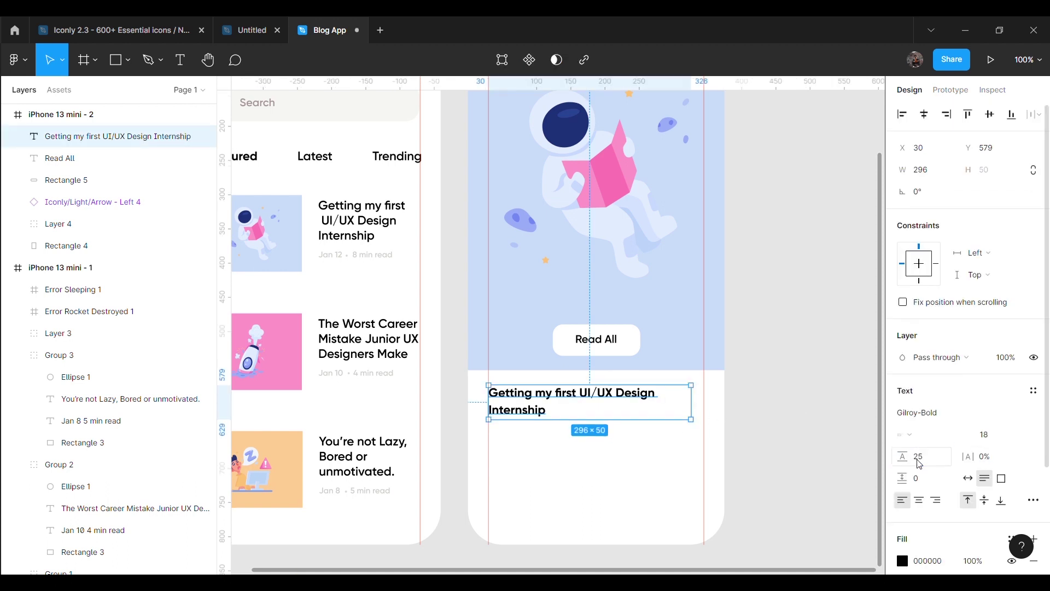
pyautogui.click(771, 413)
pyautogui.scroll(-1, 773, 412)
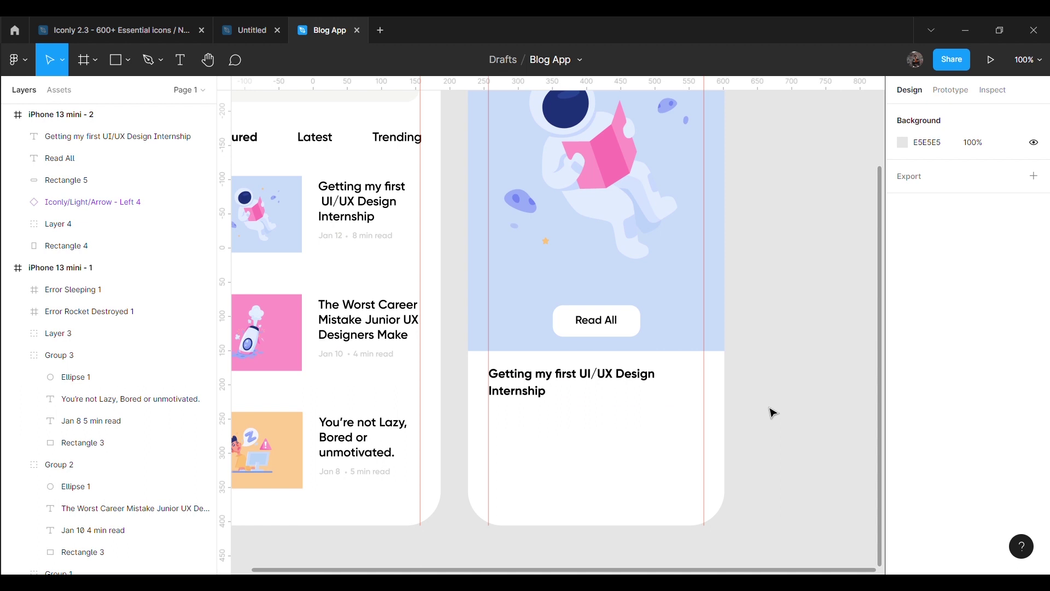
pyautogui.hotkey('ctrl', 'v')
# Move the pasted grey paragraph into the iPhone 13 mini - 2 frame below the title
pyautogui.scroll(-5, 535, 304)
pyautogui.moveTo(534, 304)
pyautogui.mouseDown()
pyautogui.moveTo(597, 346)
pyautogui.moveTo(579, 353)
pyautogui.mouseUp()
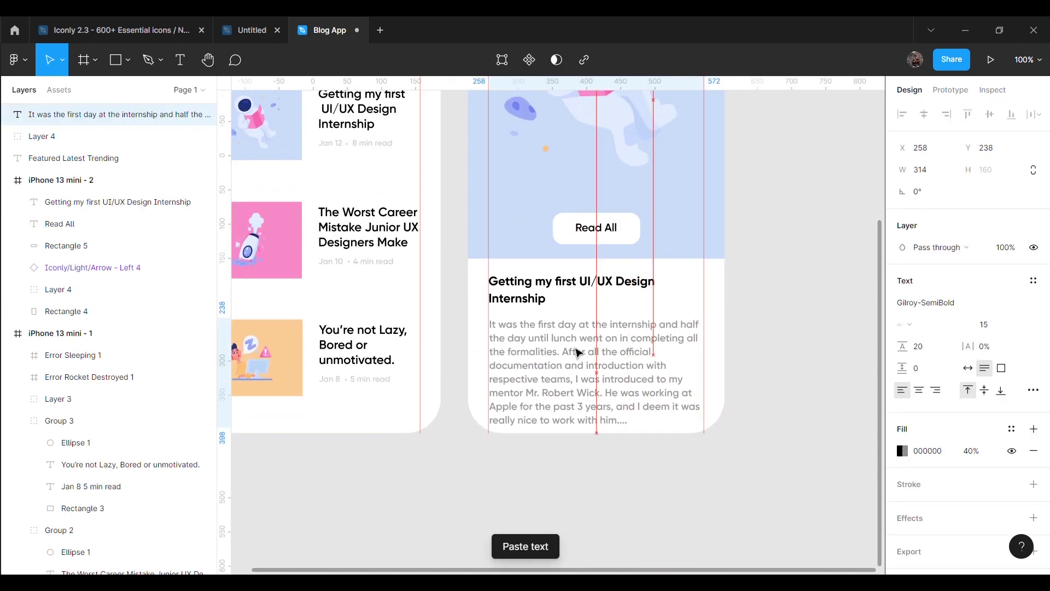
pyautogui.click(770, 398)
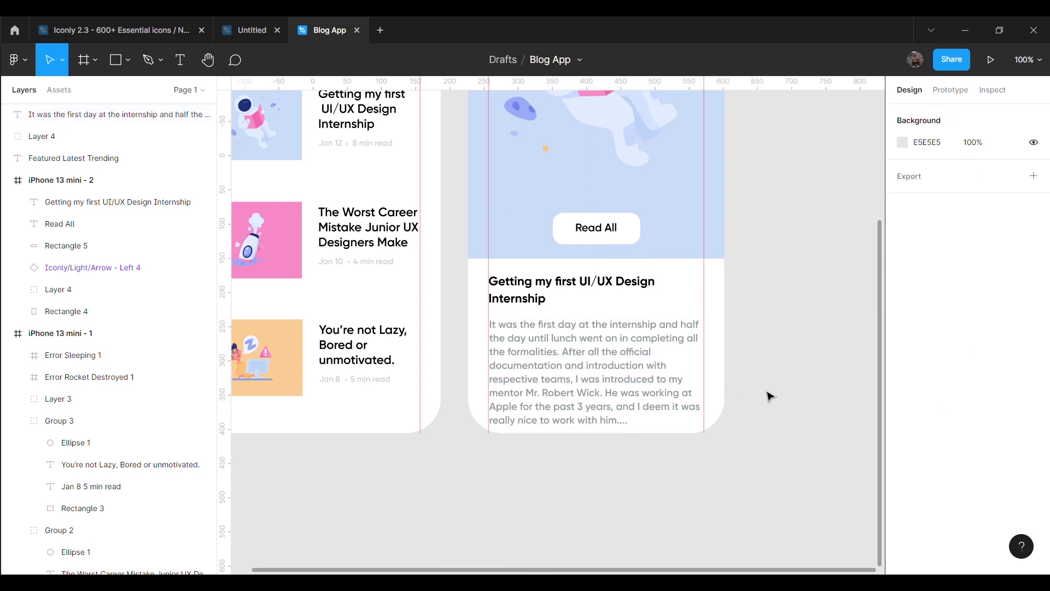
pyautogui.click(622, 407)
pyautogui.hotkey('shift', 'Down')
pyautogui.hotkey('shift', 'Down')
pyautogui.hotkey('shift', 'Down')
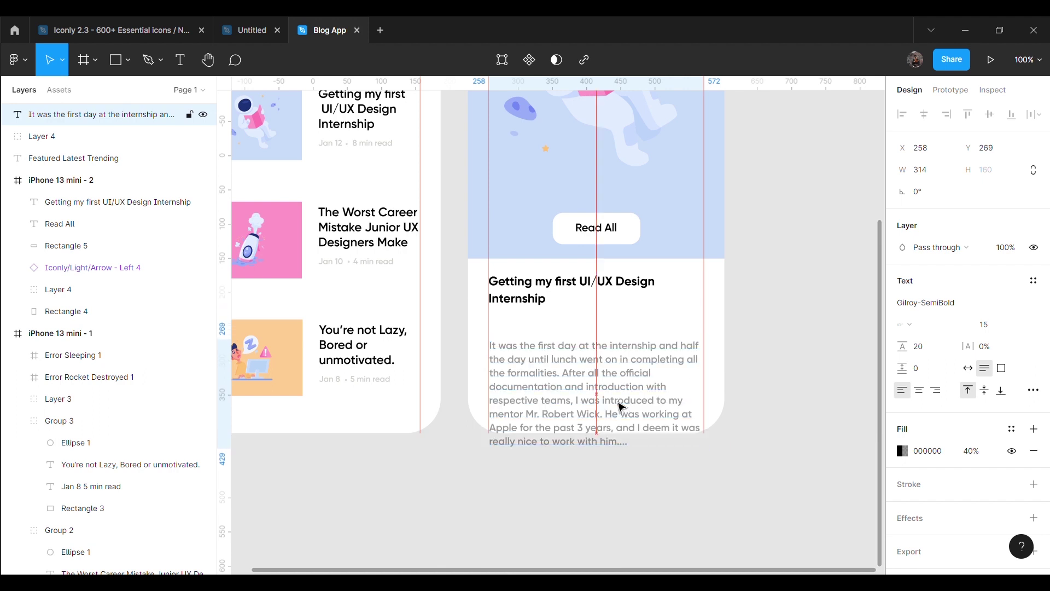
pyautogui.press('Down')
pyautogui.press('Down')
pyautogui.press('Down')
pyautogui.press('Down')
pyautogui.press('Down')
pyautogui.press('Down')
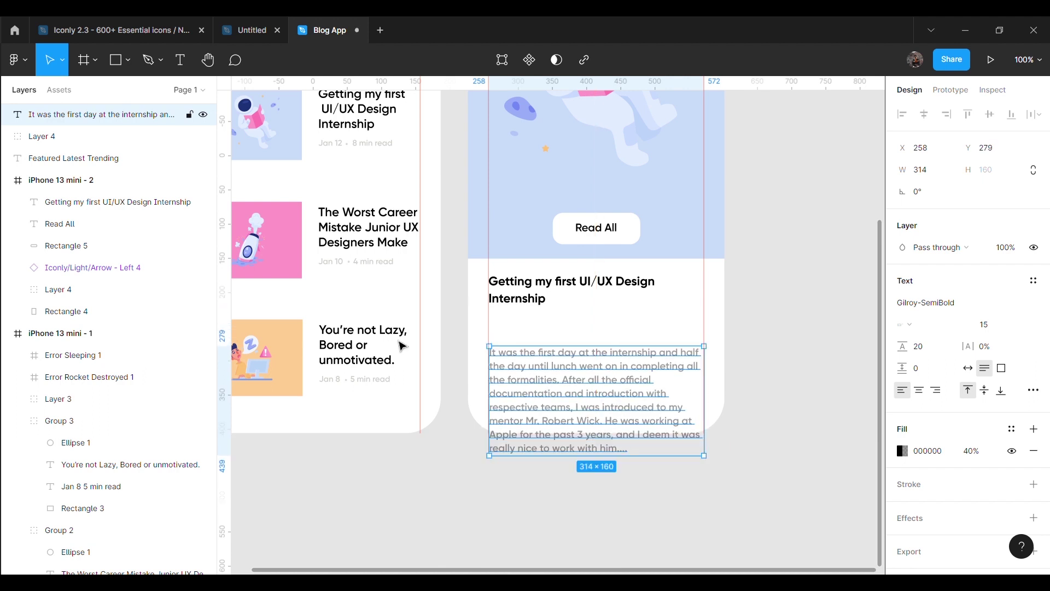
pyautogui.moveTo(131, 115); pyautogui.dragTo(147, 203)
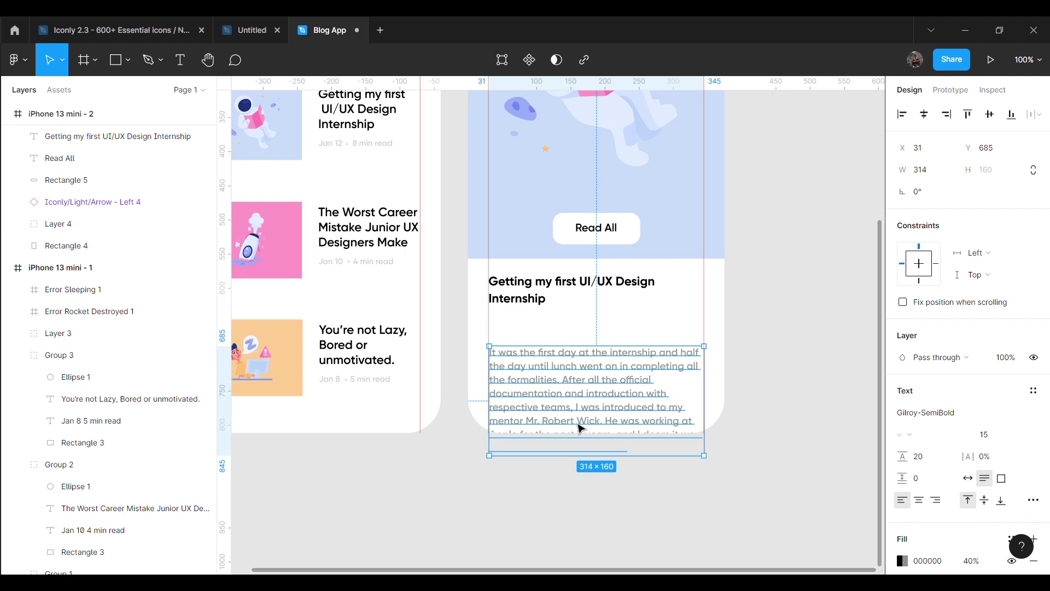
pyautogui.click(766, 401)
# Shift the title down to Y 619 and stretch the blue header rectangle to 390×615
pyautogui.moveTo(569, 298); pyautogui.dragTo(539, 327)
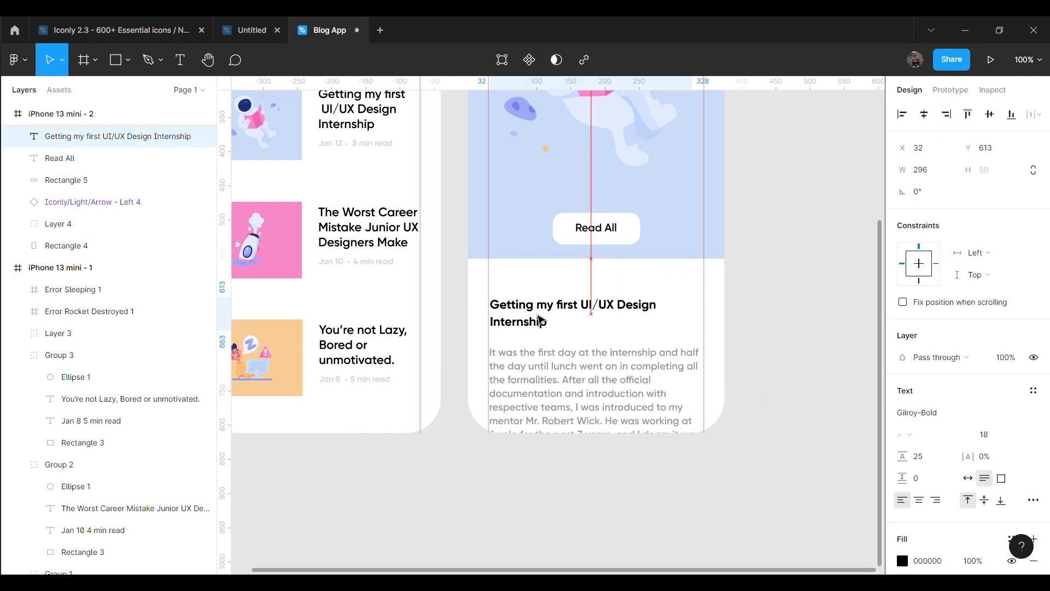
pyautogui.moveTo(539, 327); pyautogui.dragTo(540, 325)
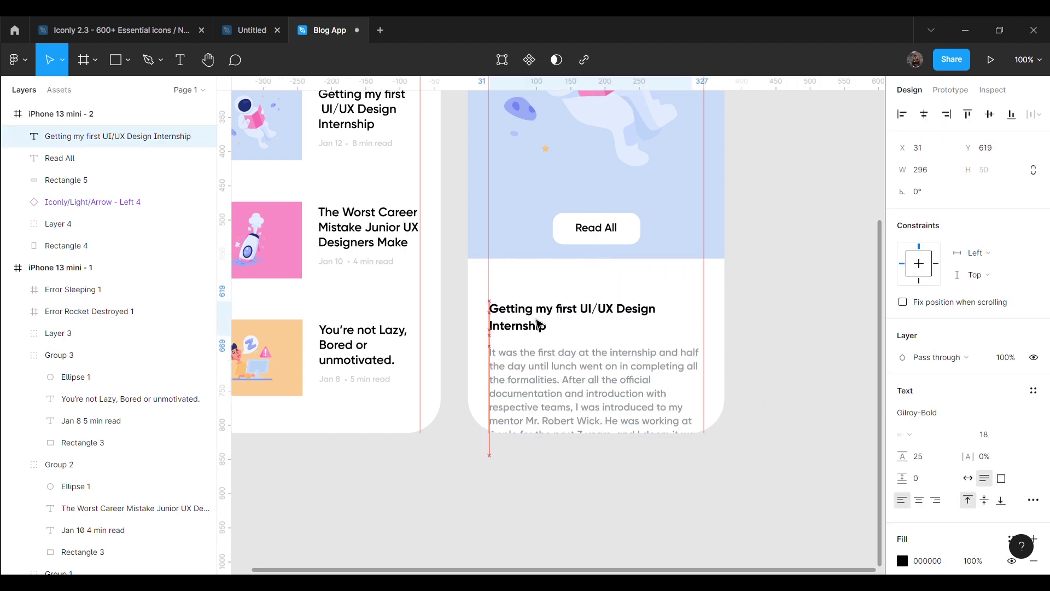
pyautogui.click(741, 314)
pyautogui.click(690, 253)
pyautogui.moveTo(667, 268); pyautogui.dragTo(669, 296)
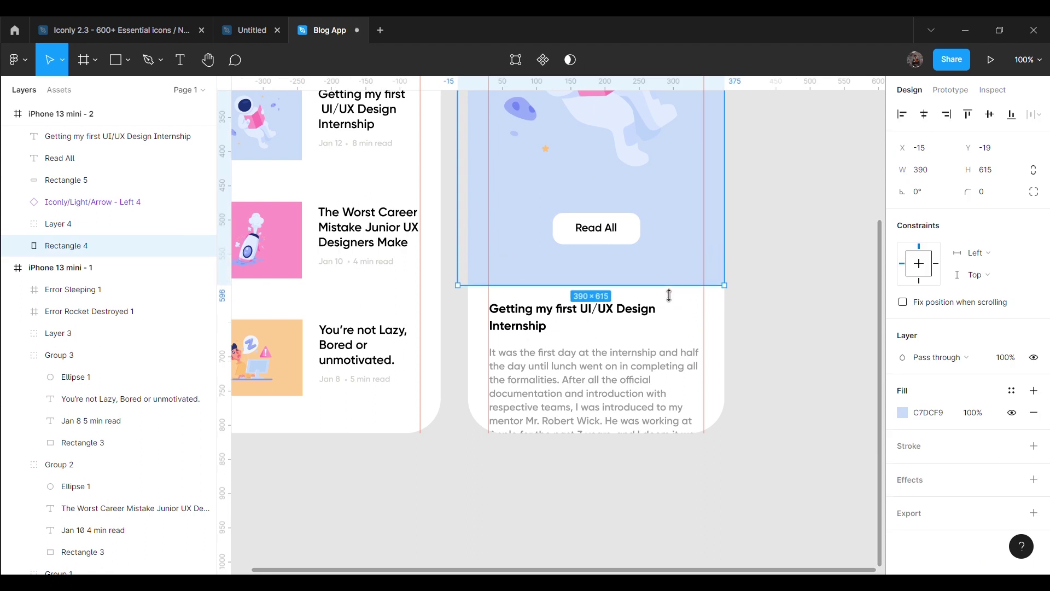
# Group the Read All label with Rectangle 5 and lower the button to Y 516
pyautogui.click(776, 276)
pyautogui.click(629, 236)
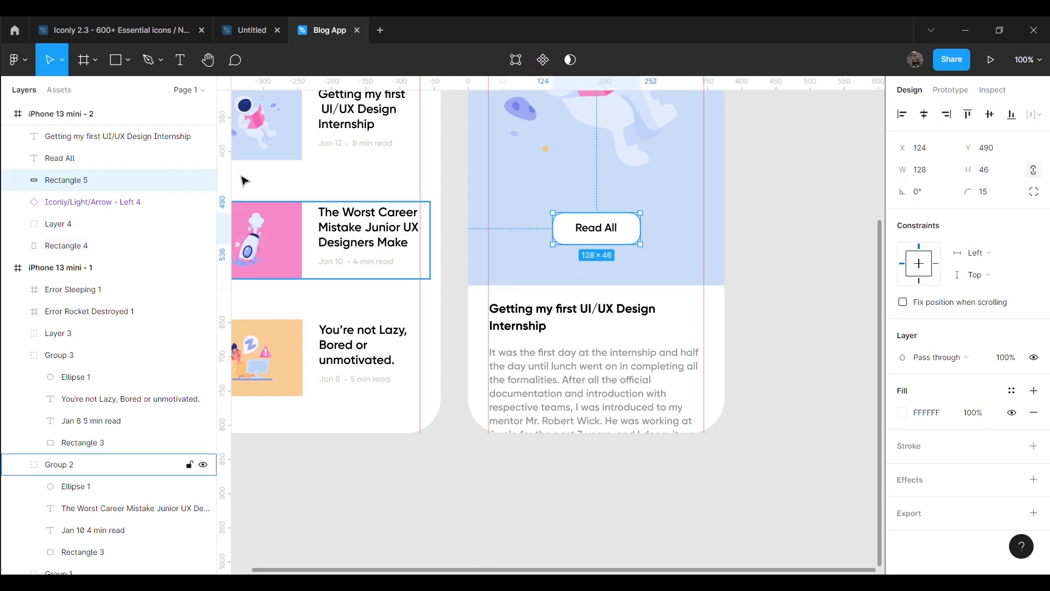
pyautogui.keyDown('shift'); pyautogui.click(120, 138); pyautogui.keyUp('shift')
pyautogui.keyDown('shift'); pyautogui.click(121, 158); pyautogui.keyUp('shift')
pyautogui.hotkey('ctrl', 'g')
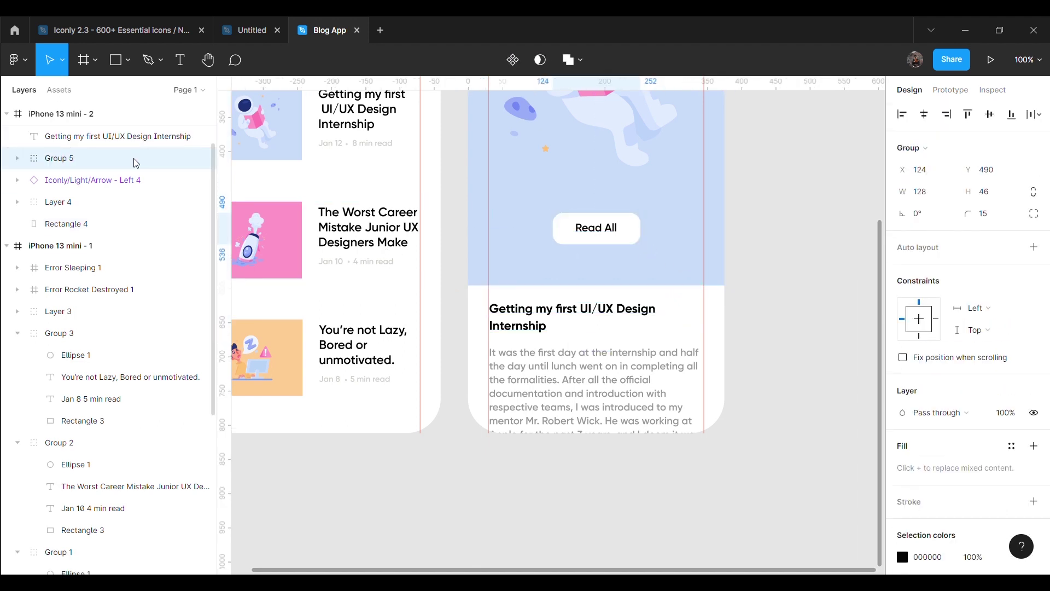
pyautogui.press('Down')
pyautogui.press('Down')
pyautogui.press('Down')
pyautogui.press('Down')
pyautogui.press('Down')
pyautogui.press('Down')
pyautogui.press('Down')
pyautogui.press('Down')
pyautogui.press('Down')
pyautogui.press('Up')
pyautogui.press('Up')
pyautogui.click(780, 259)
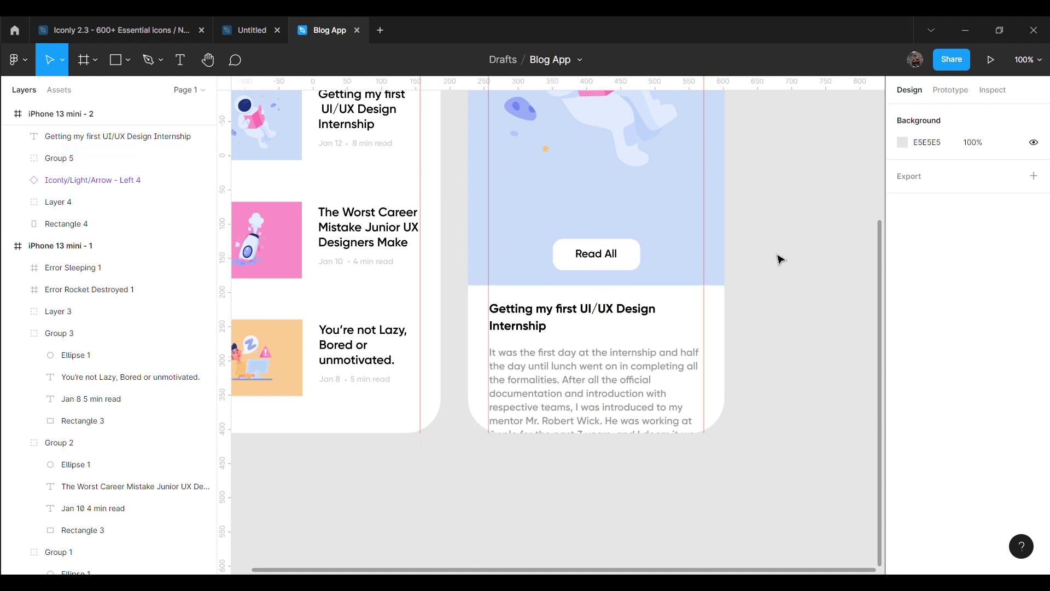
# Zoom out and back in to review both phone screens
pyautogui.hotkey('ctrl', '-')
pyautogui.scroll(2, 755, 356)
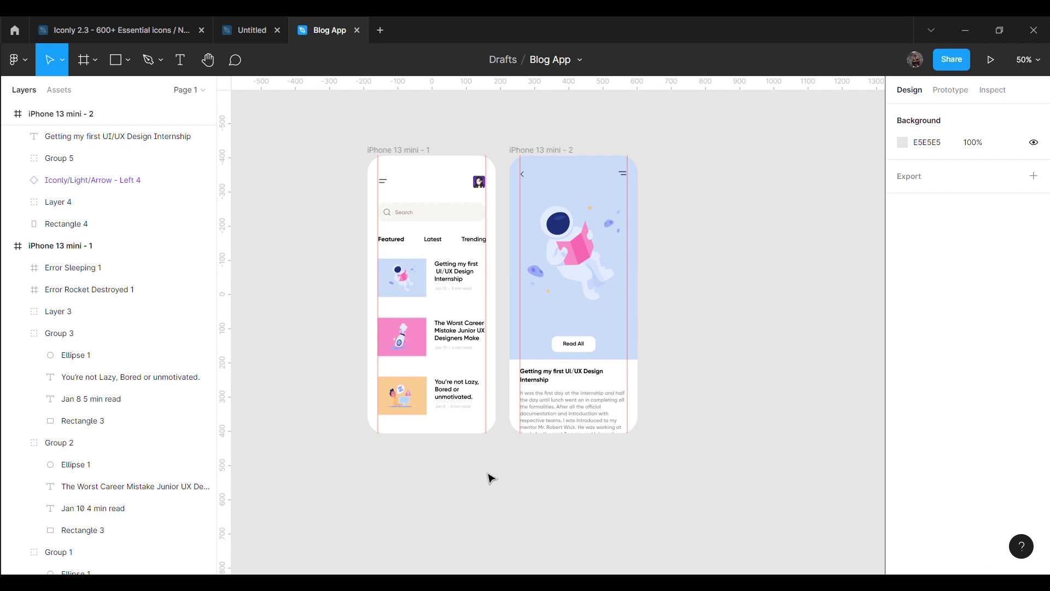
pyautogui.hotkey('ctrl', '+')
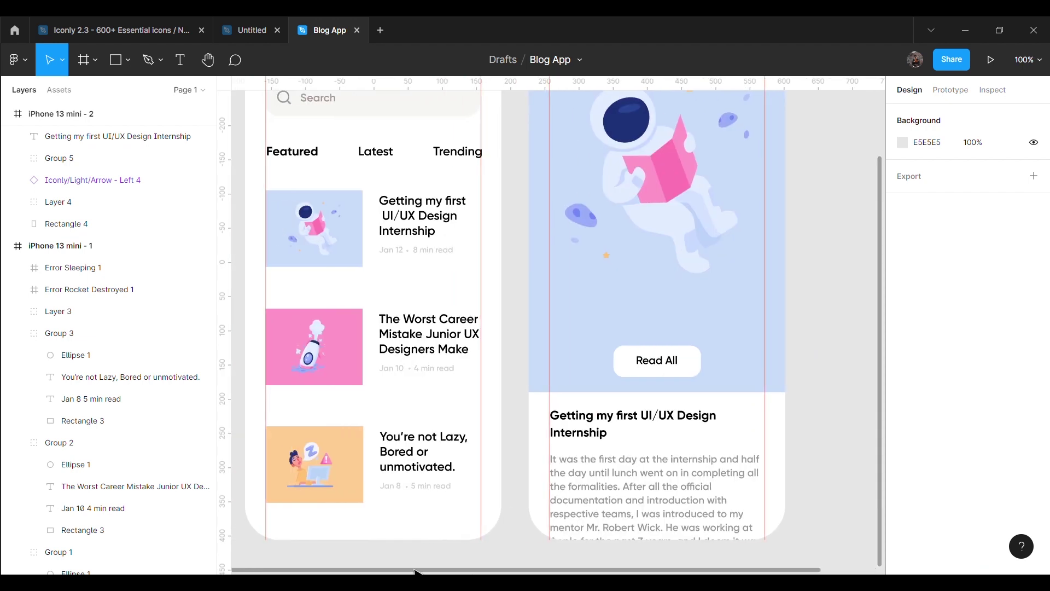
pyautogui.moveTo(428, 572); pyautogui.dragTo(410, 569)
pyautogui.scroll(5, 536, 459)
pyautogui.scroll(1, 599, 472)
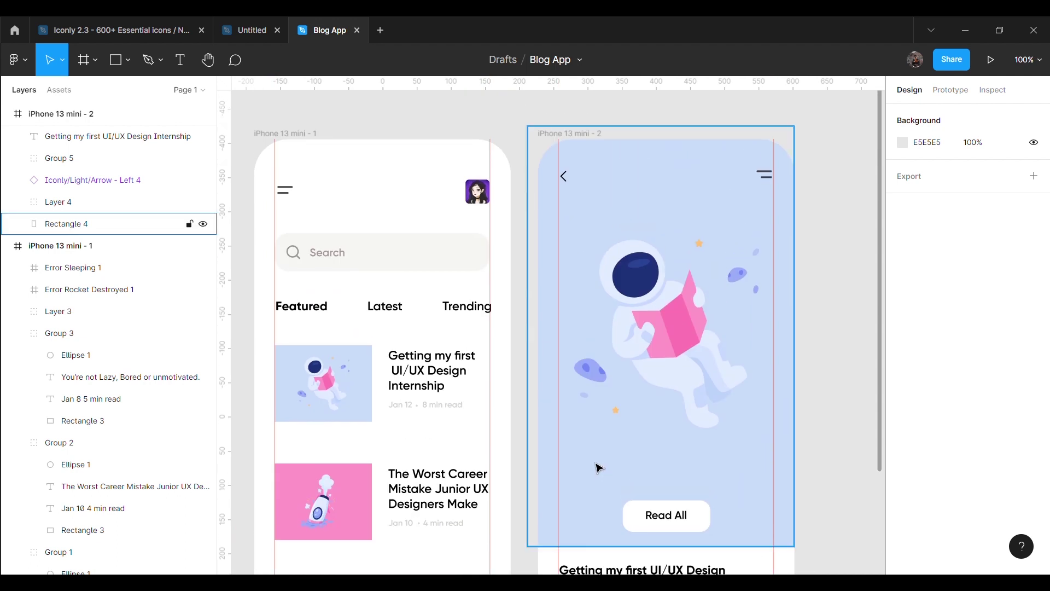
# Colour the words Latest and Trending light grey D0D0CB, leaving Featured black
pyautogui.click(405, 311)
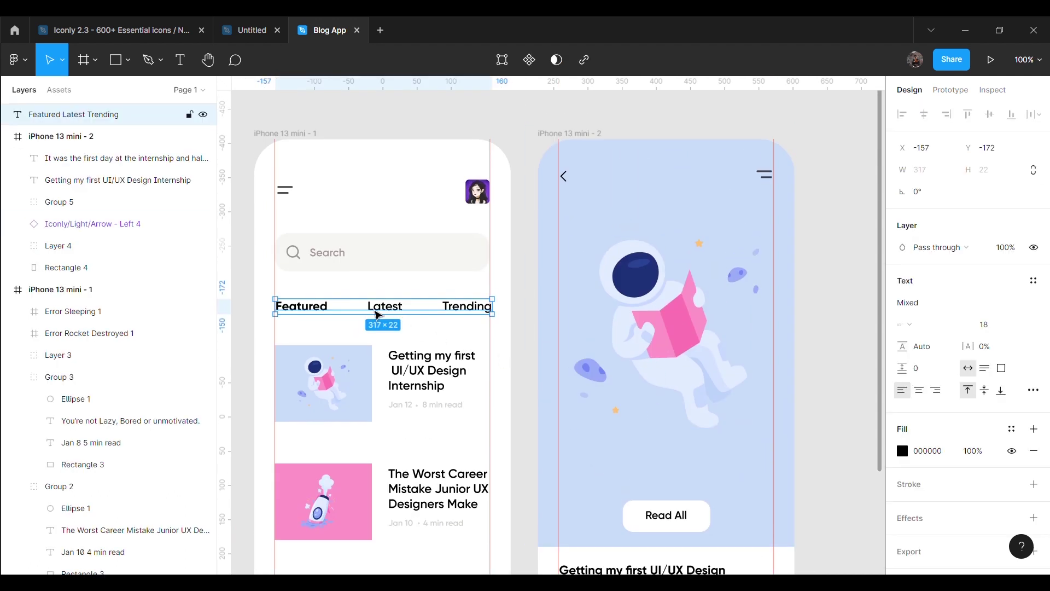
pyautogui.click(405, 270)
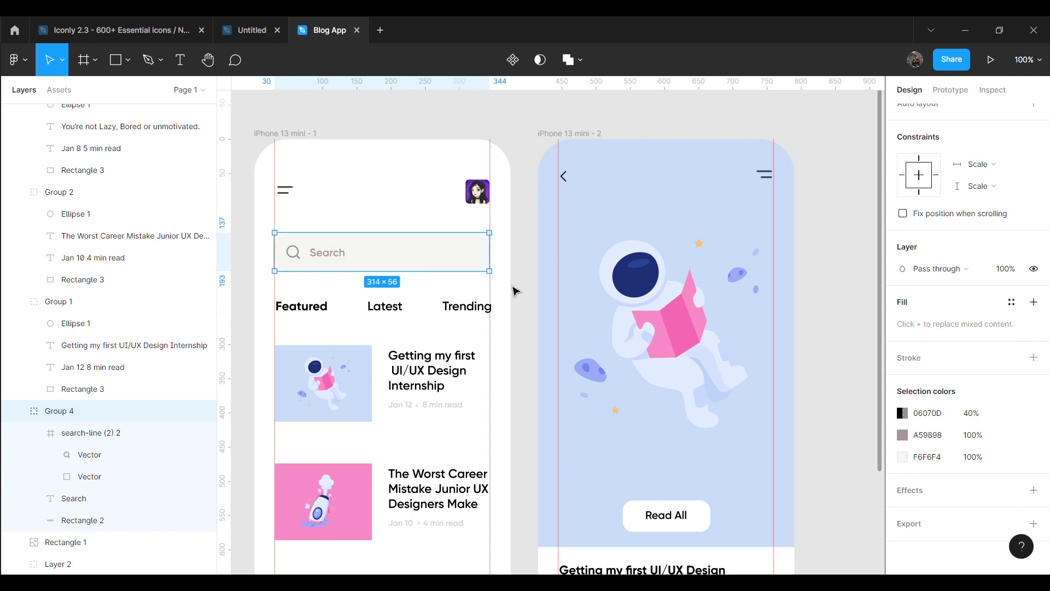
pyautogui.click(413, 316)
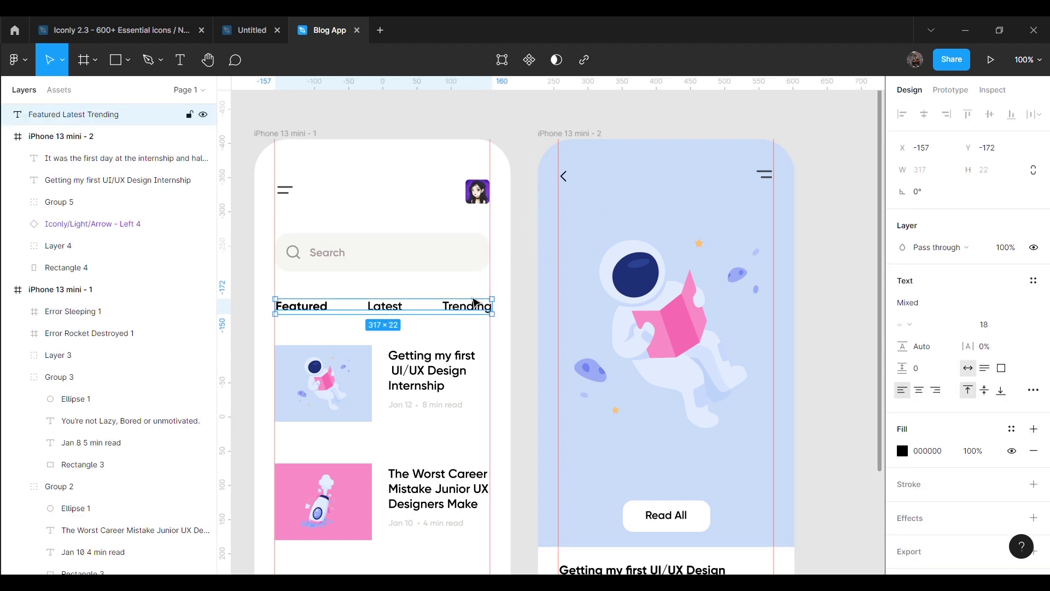
pyautogui.doubleClick(409, 317)
pyautogui.moveTo(358, 308); pyautogui.dragTo(544, 352)
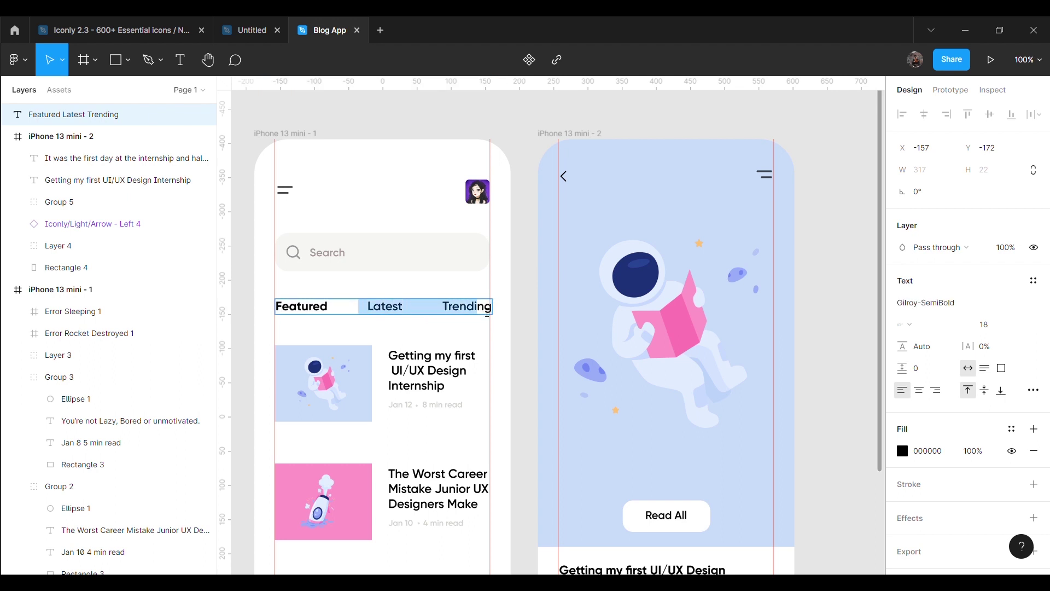
pyautogui.click(908, 452)
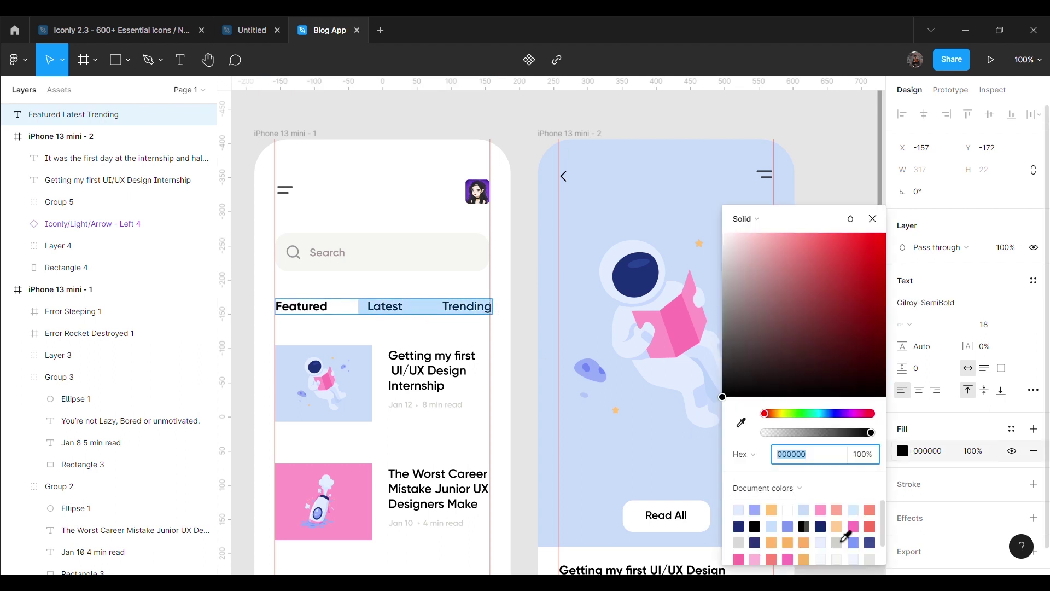
pyautogui.click(838, 559)
pyautogui.click(823, 152)
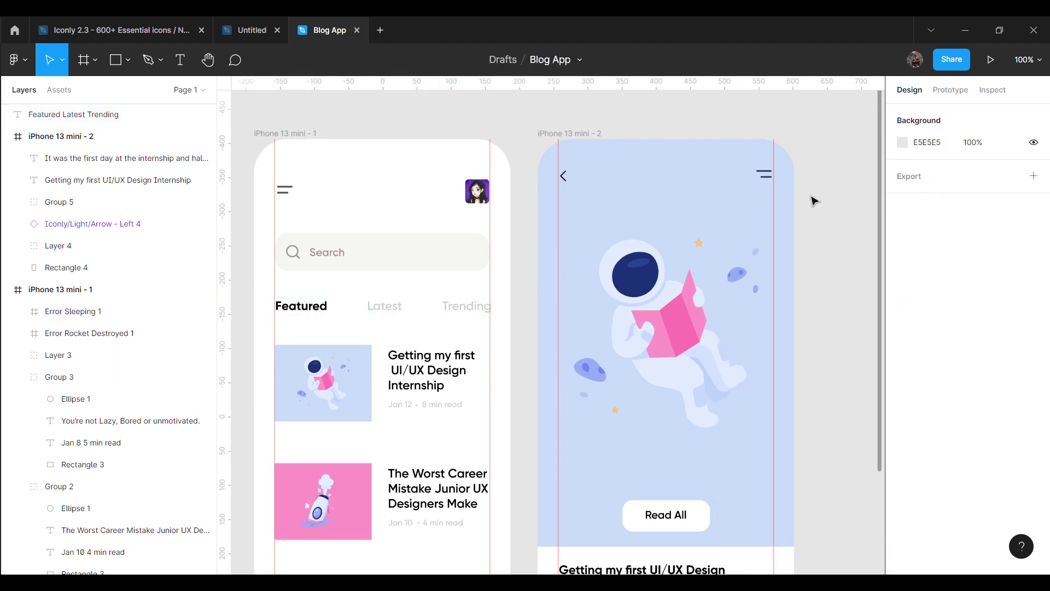
pyautogui.scroll(-2, 832, 316)
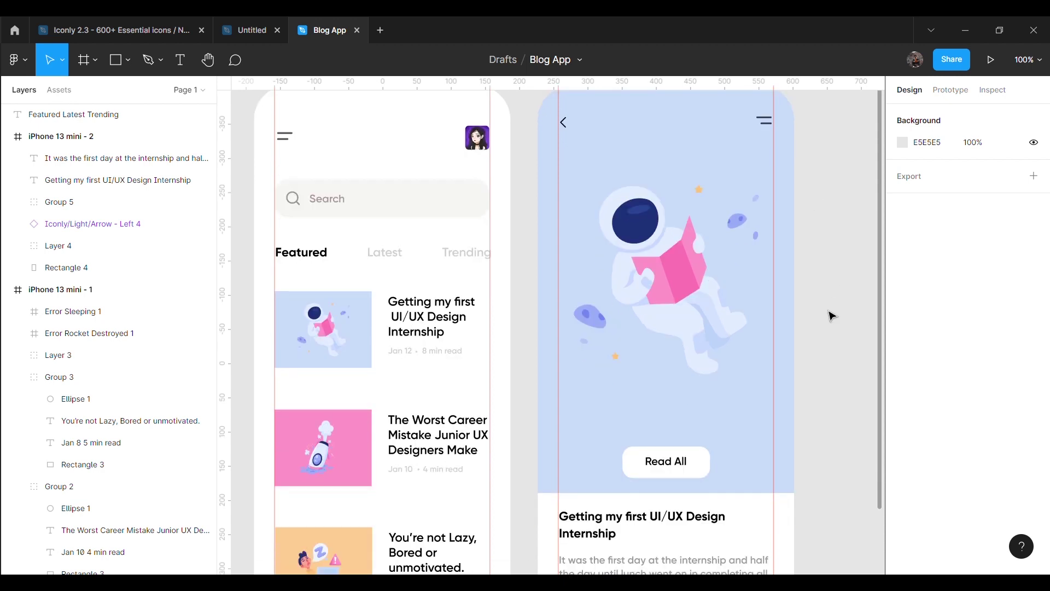
pyautogui.scroll(-1, 832, 316)
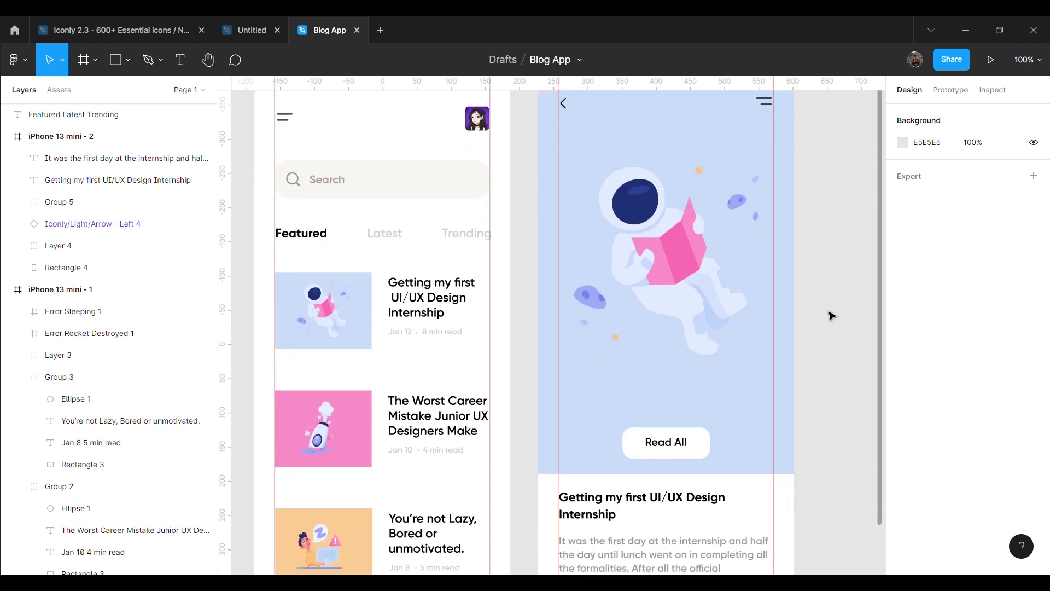
pyautogui.scroll(-1, 831, 316)
pyautogui.scroll(-2, 831, 316)
pyautogui.scroll(-1, 831, 316)
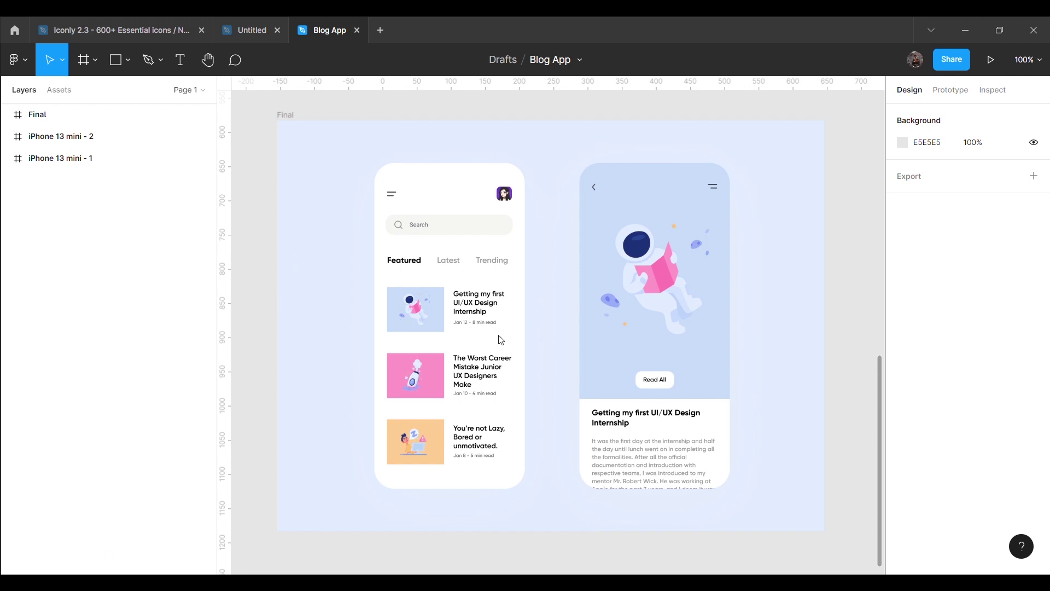
# Select the blog 1 screen image on the Final frame
pyautogui.click(725, 208)
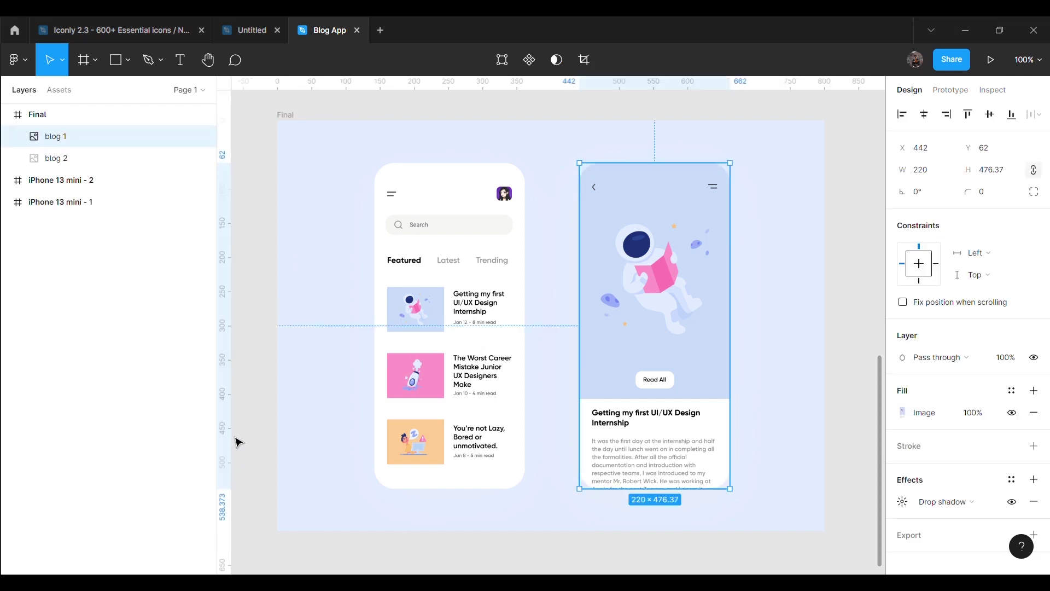